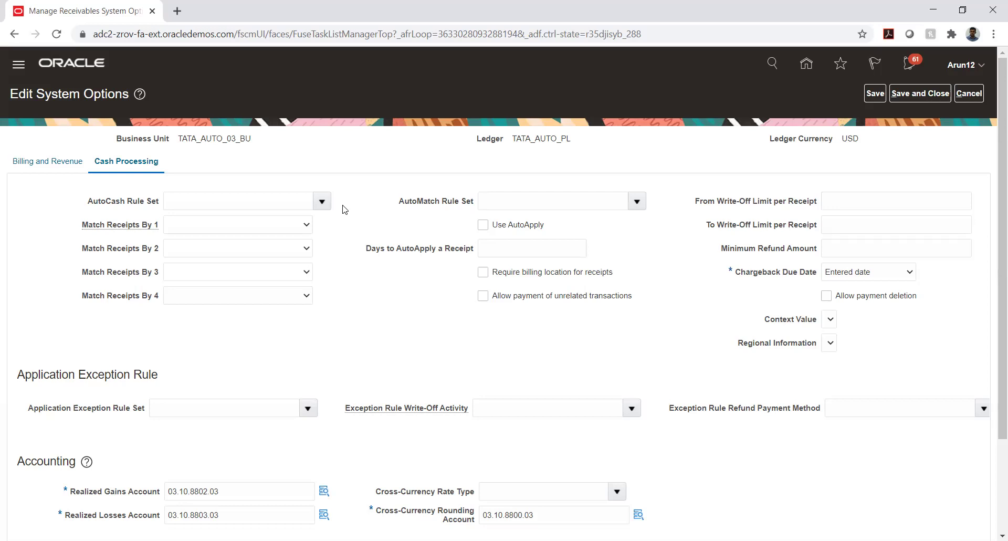
# Leave the From and To Write-Off Limit per Receipt amounts empty
pyautogui.rightClick(343, 206)
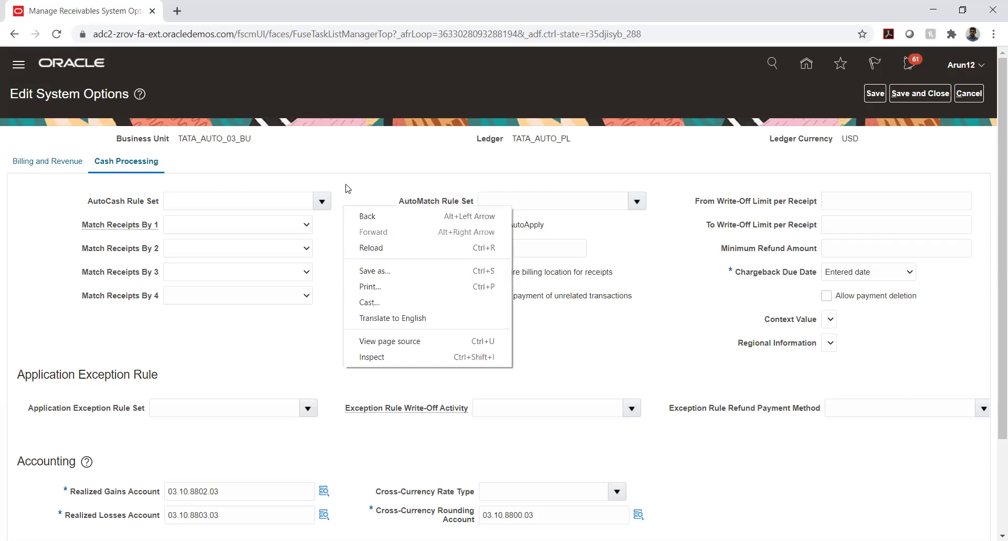
pyautogui.click(346, 188)
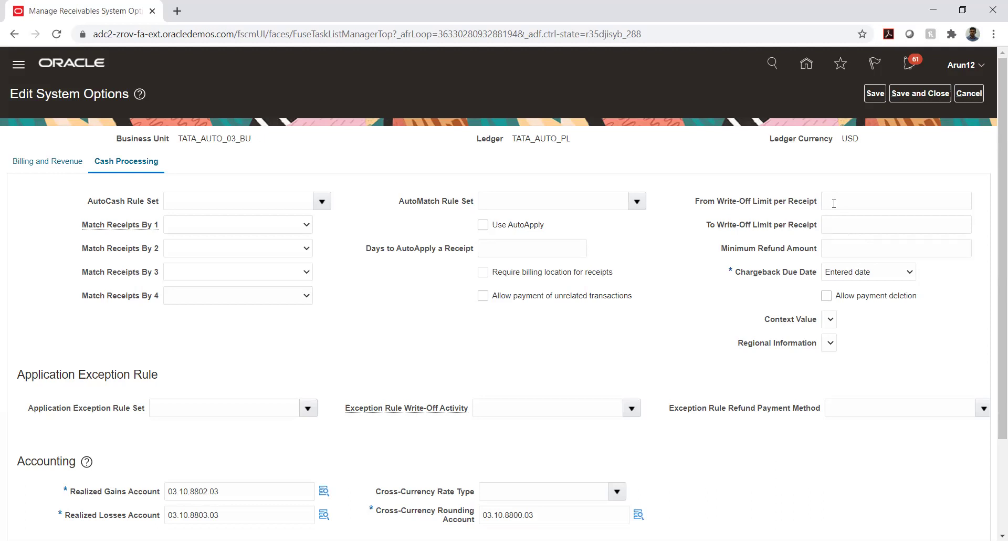
pyautogui.click(833, 204)
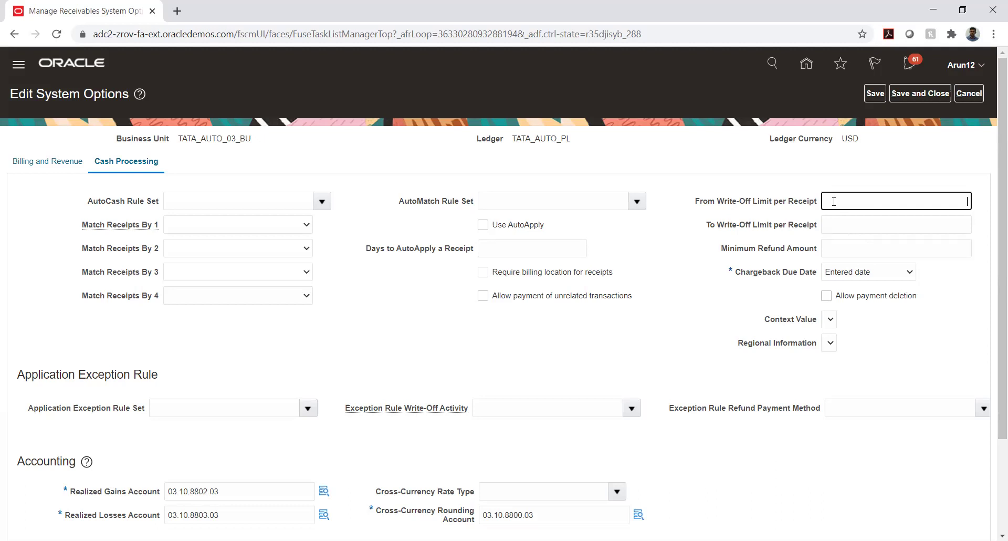
pyautogui.click(841, 228)
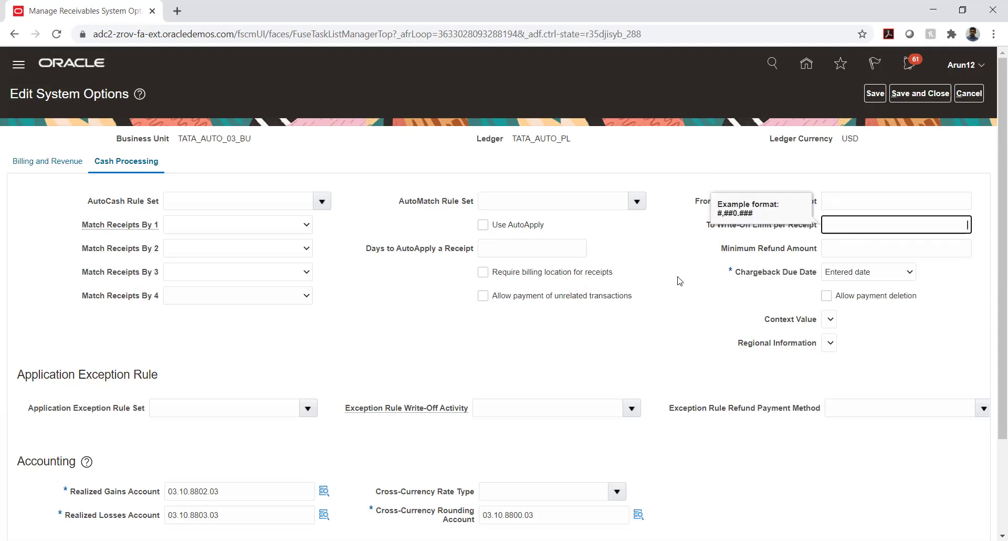
pyautogui.click(675, 258)
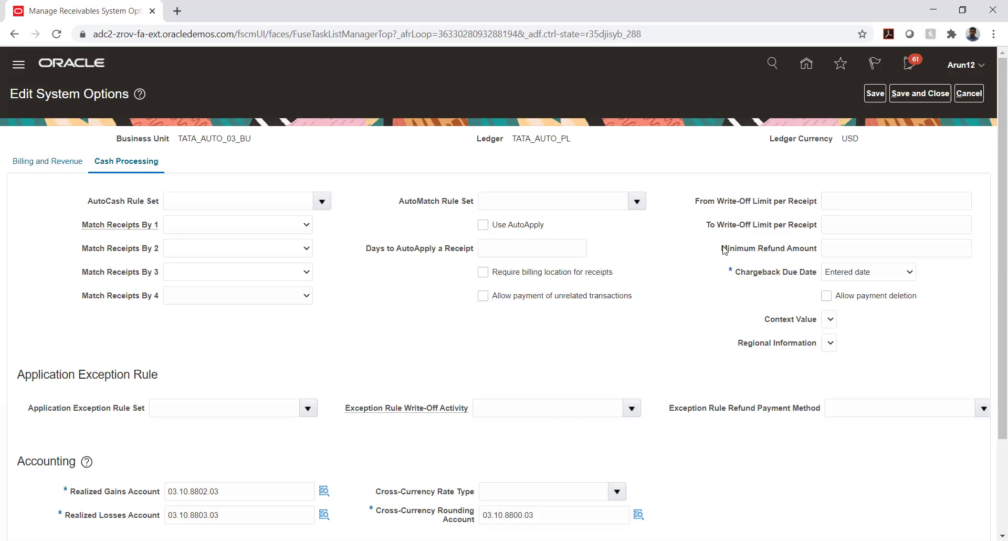
# Leave the Minimum Refund Amount field unset
pyautogui.moveTo(723, 250); pyautogui.dragTo(822, 252)
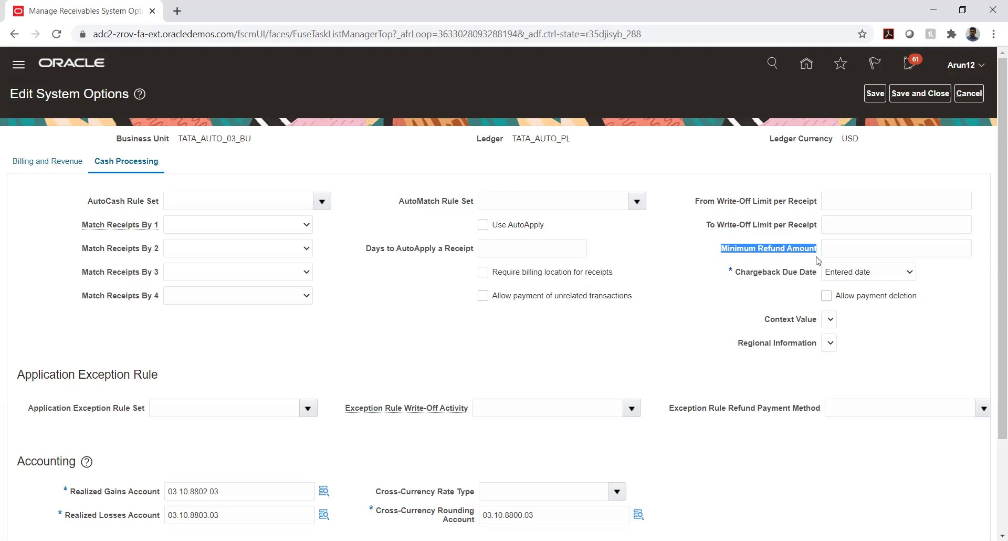
pyautogui.click(850, 251)
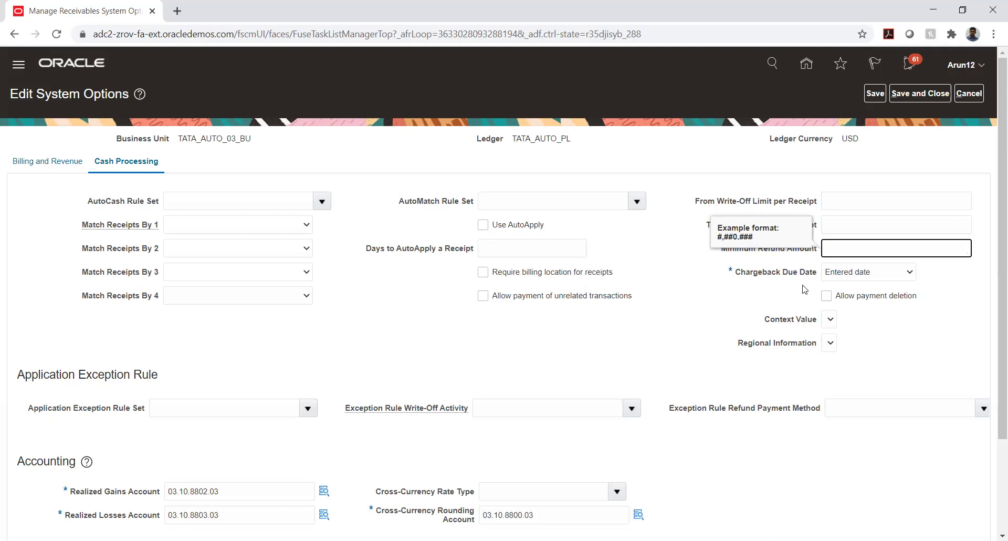
pyautogui.click(676, 248)
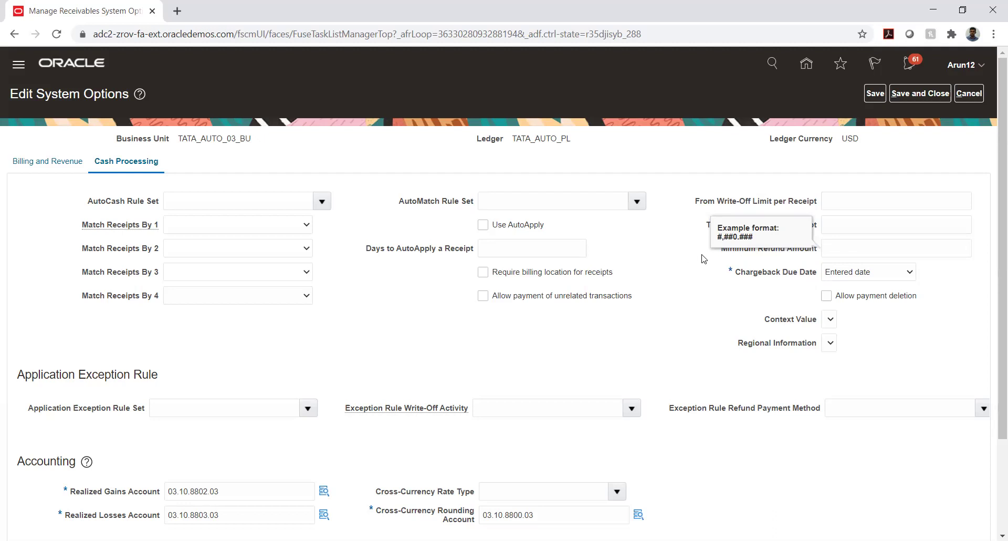
pyautogui.click(777, 253)
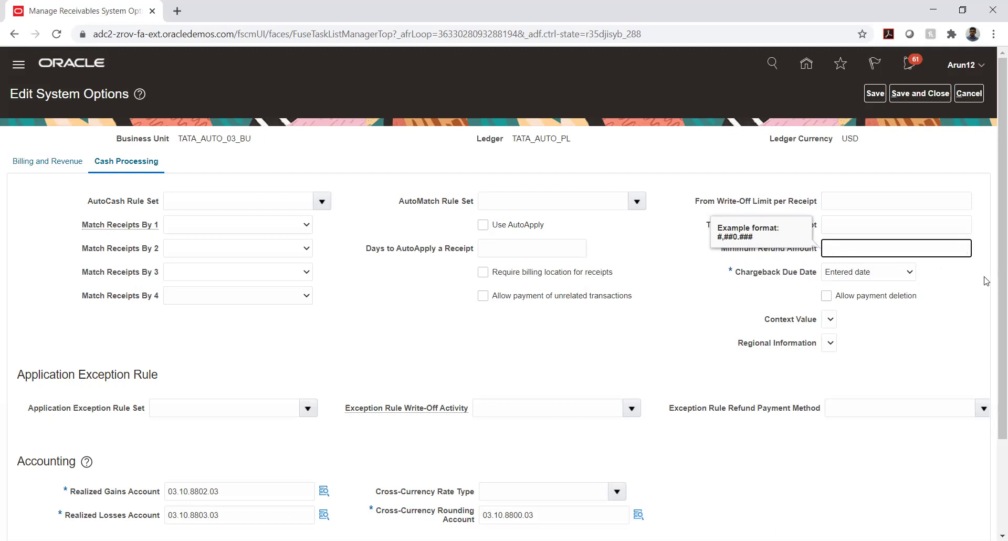
pyautogui.click(979, 162)
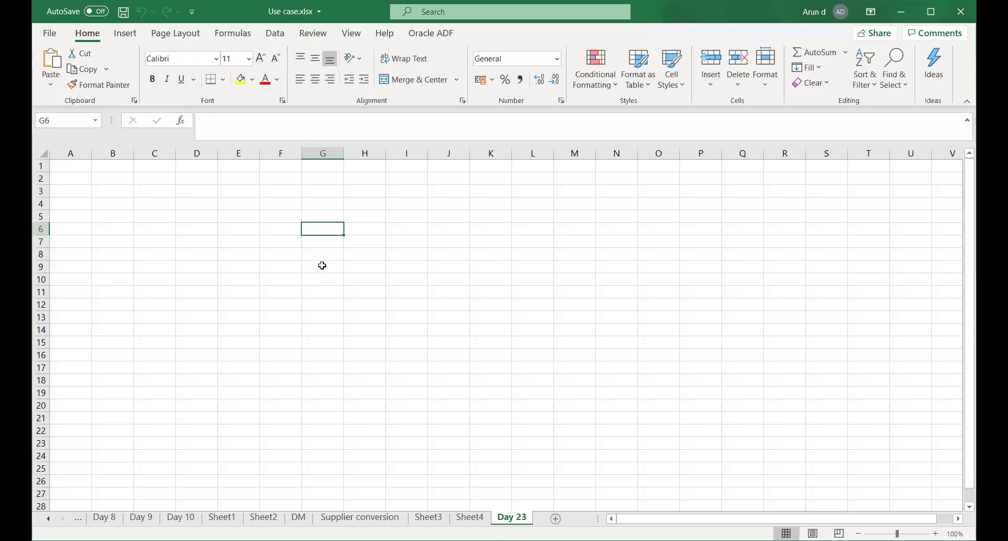
# In Use case.xlsx, enter a bold Chargeback heading in F8 and autofit column F
pyautogui.click(322, 265)
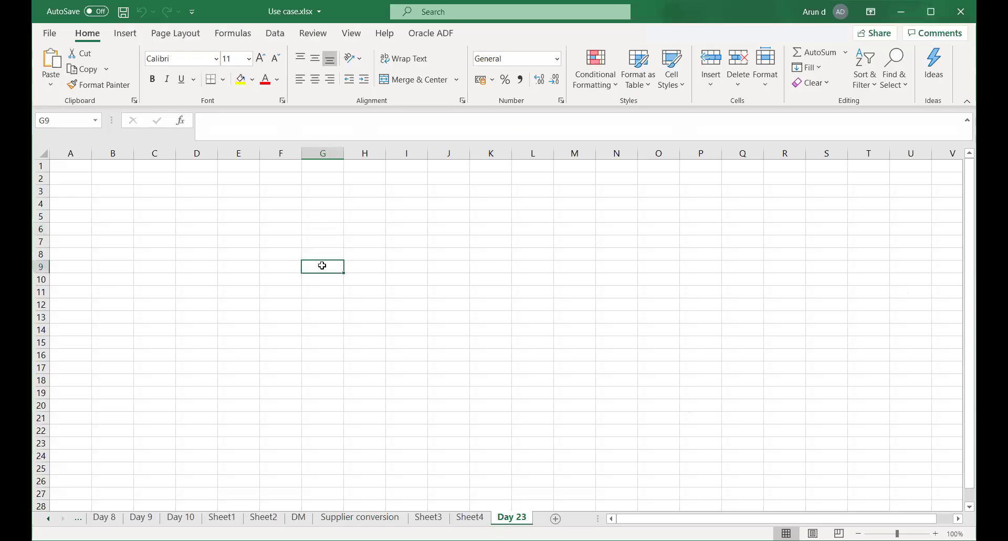
pyautogui.click(322, 227)
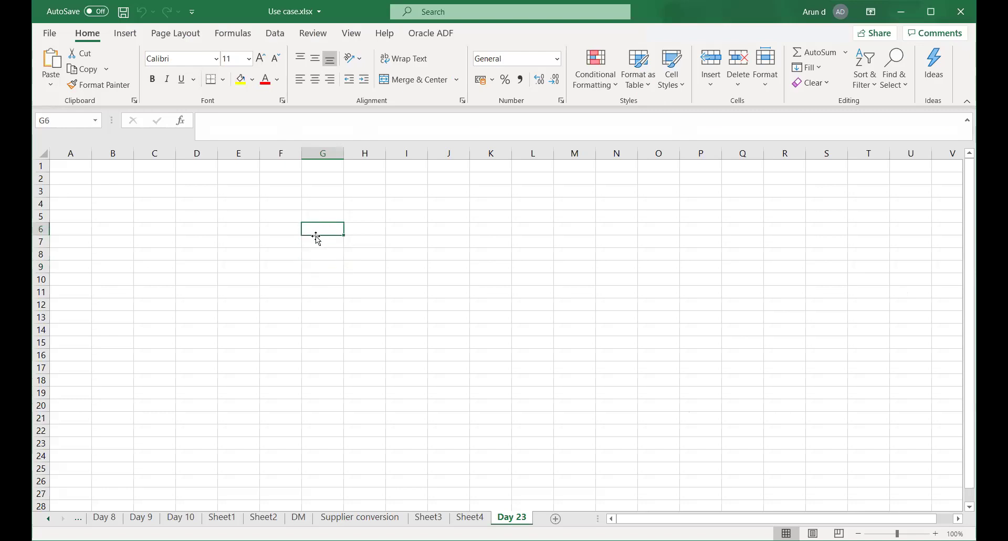
pyautogui.click(276, 250)
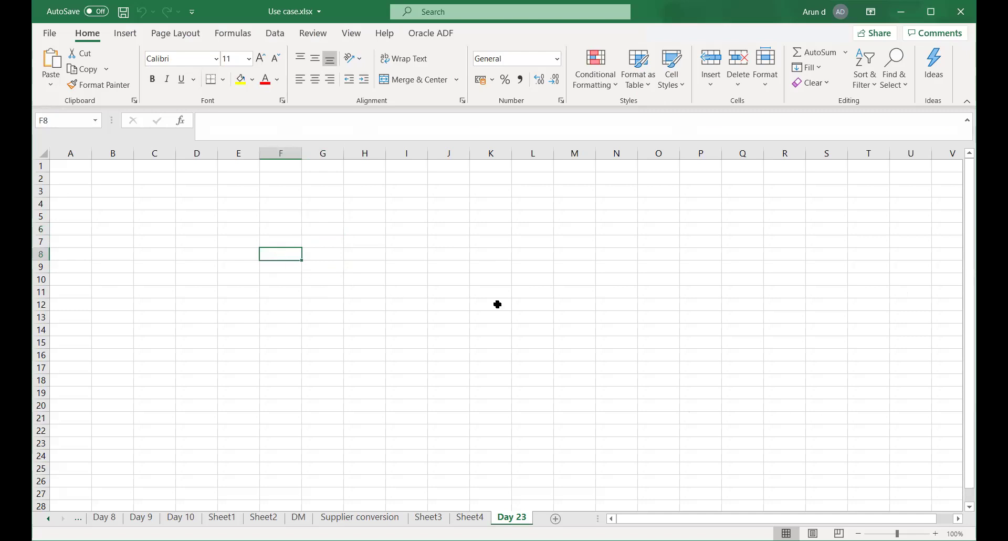
pyautogui.write('C')
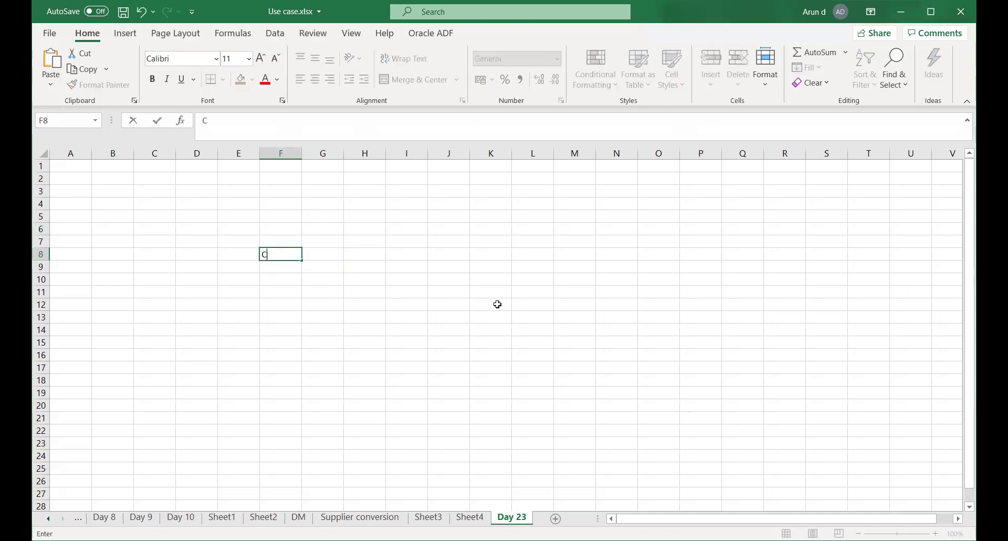
pyautogui.write('hargeback')
pyautogui.press('Return')
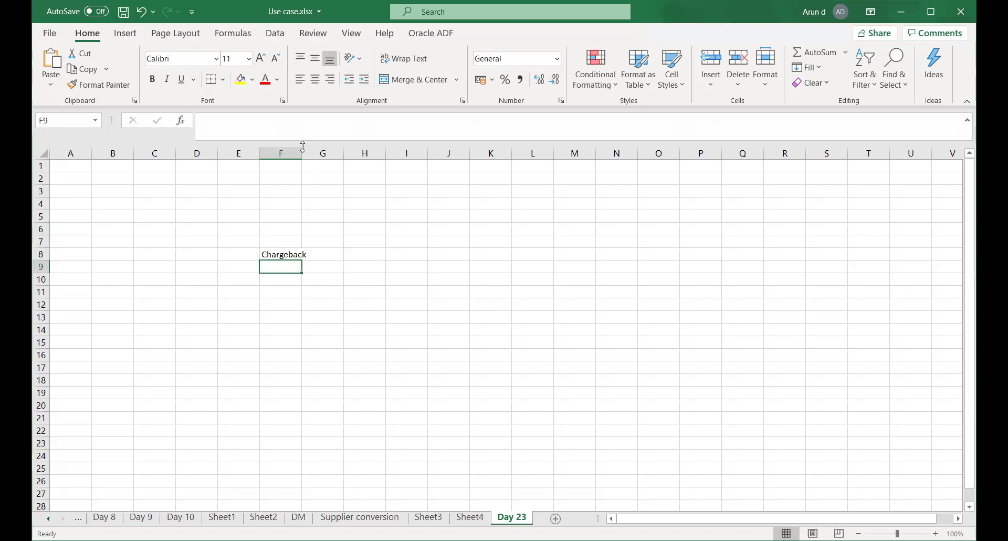
pyautogui.doubleClick(302, 153)
pyautogui.click(285, 257)
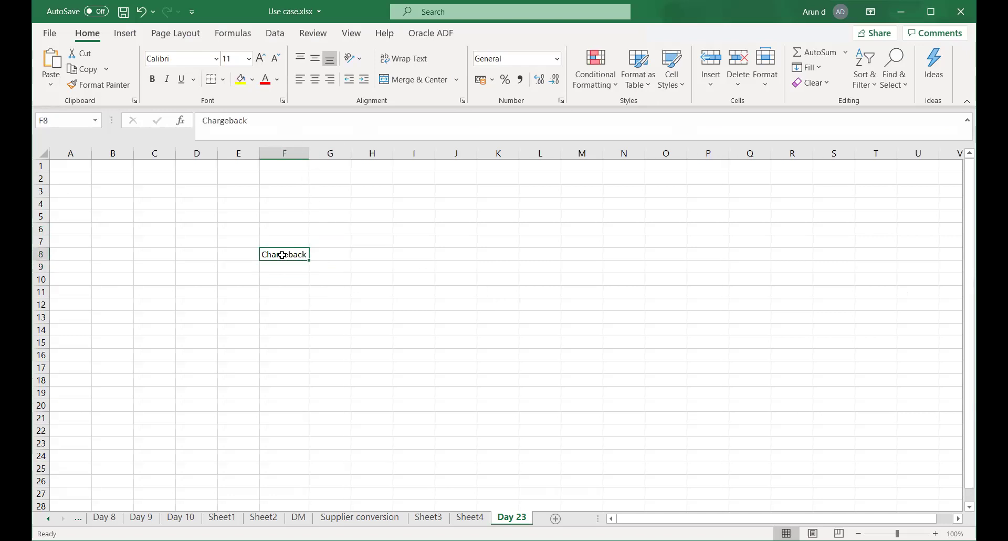
pyautogui.hotkey('ctrl', 'b')
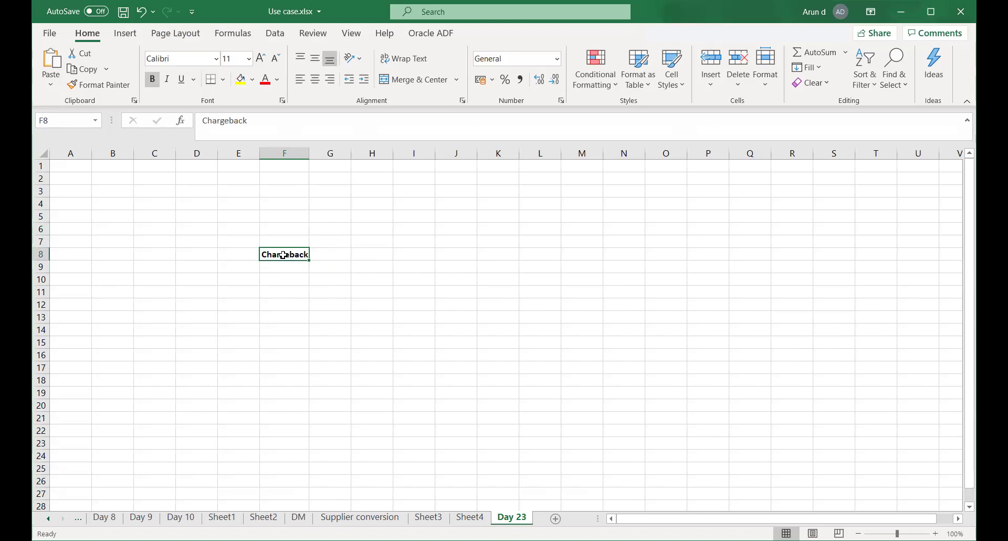
# Save the workbook and enter Honeywell in F10
pyautogui.click(279, 276)
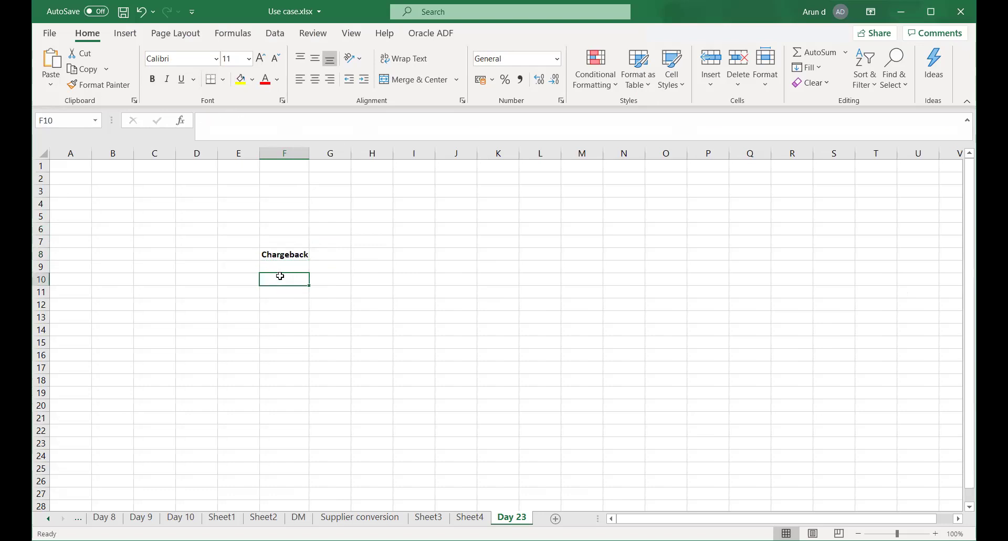
pyautogui.hotkey('ctrl', 's')
pyautogui.write('Hon')
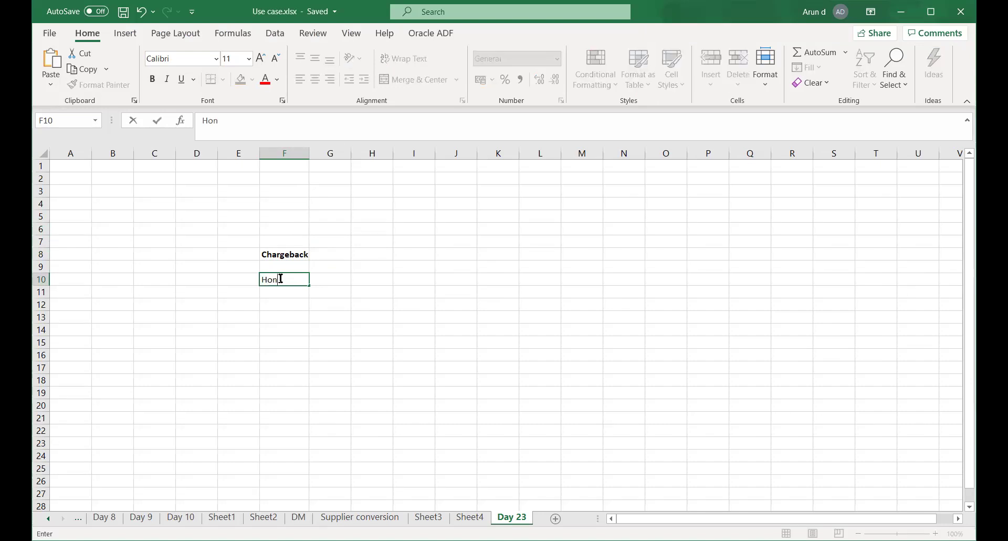
pyautogui.write('eywell')
pyautogui.press('Return')
pyautogui.press('Left')
pyautogui.press('Up')
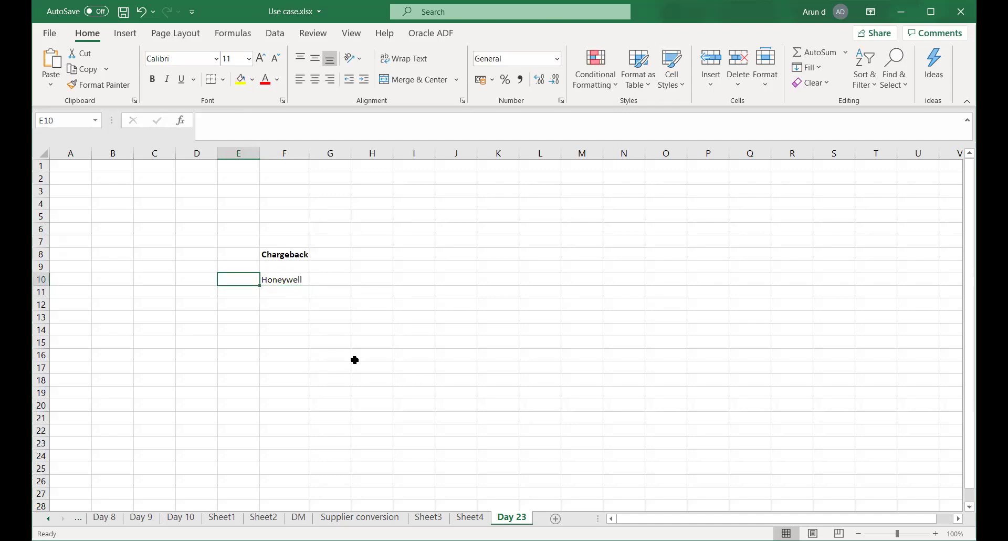
# Enter TATA AUTO in E10 and autofit column E
pyautogui.write('TAT')
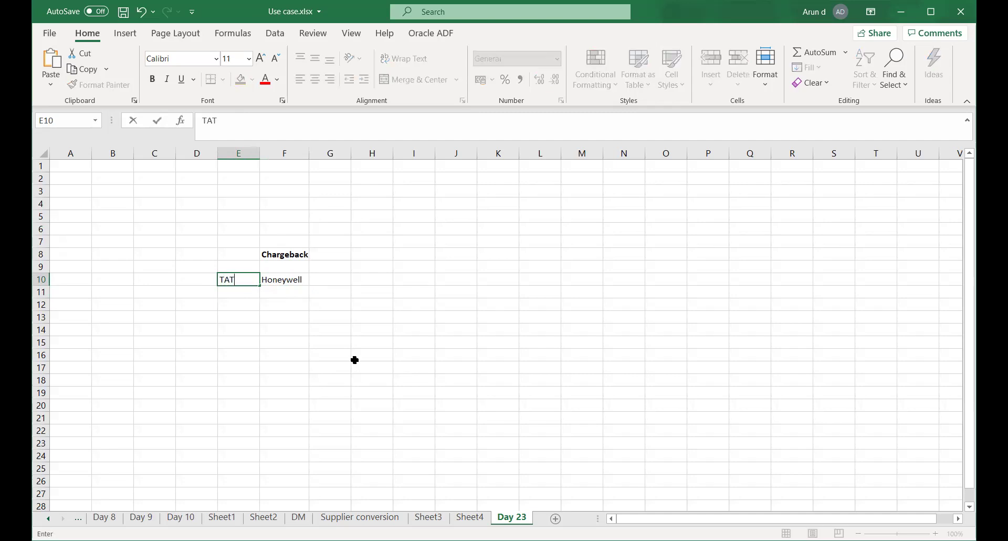
pyautogui.write('A STEEL')
pyautogui.press('BackSpace')
pyautogui.press('BackSpace')
pyautogui.press('BackSpace')
pyautogui.press('BackSpace')
pyautogui.press('BackSpace')
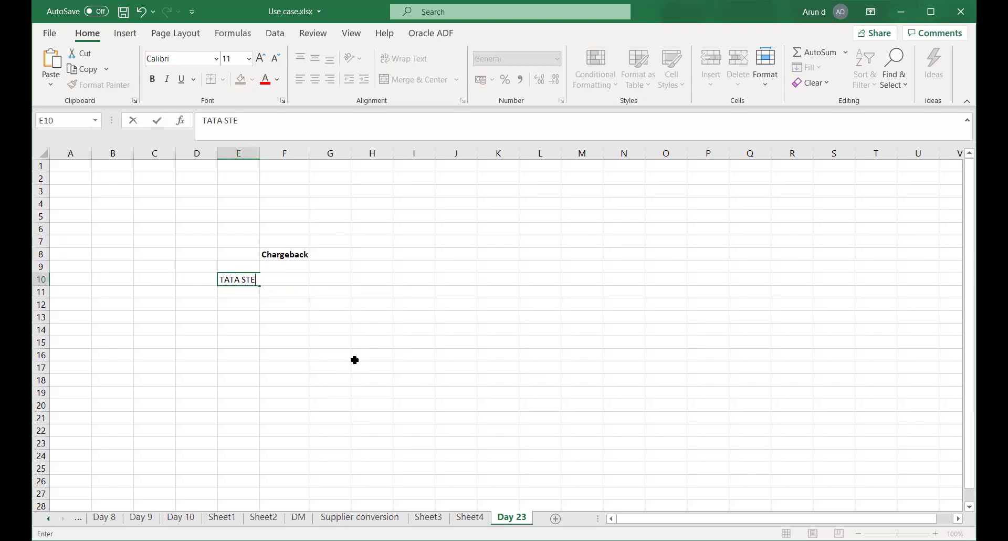
pyautogui.write('AUTO')
pyautogui.press('Tab')
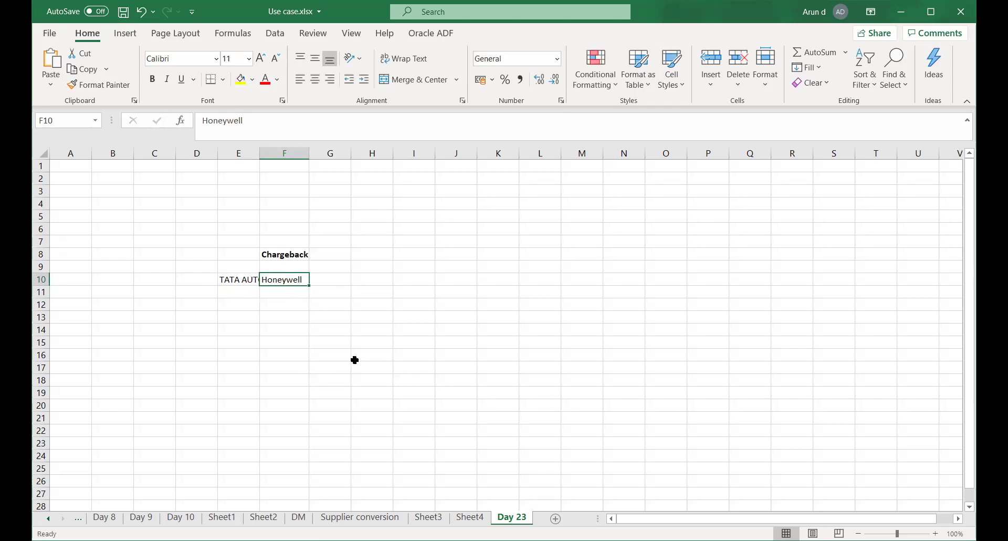
pyautogui.doubleClick(261, 155)
# Label D12 as Bill 1 and close the Help pane
pyautogui.click(231, 303)
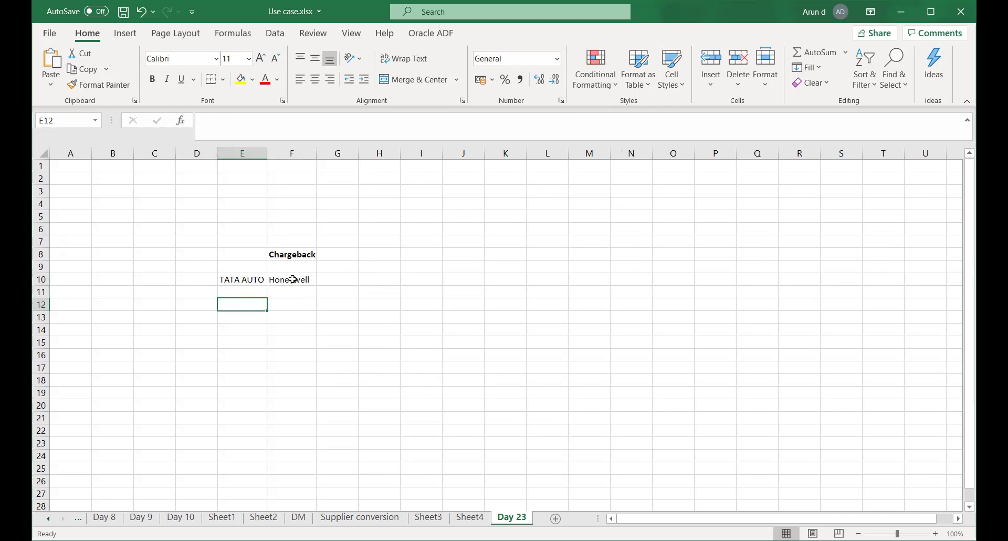
pyautogui.click(238, 290)
pyautogui.click(234, 306)
pyautogui.press('Left')
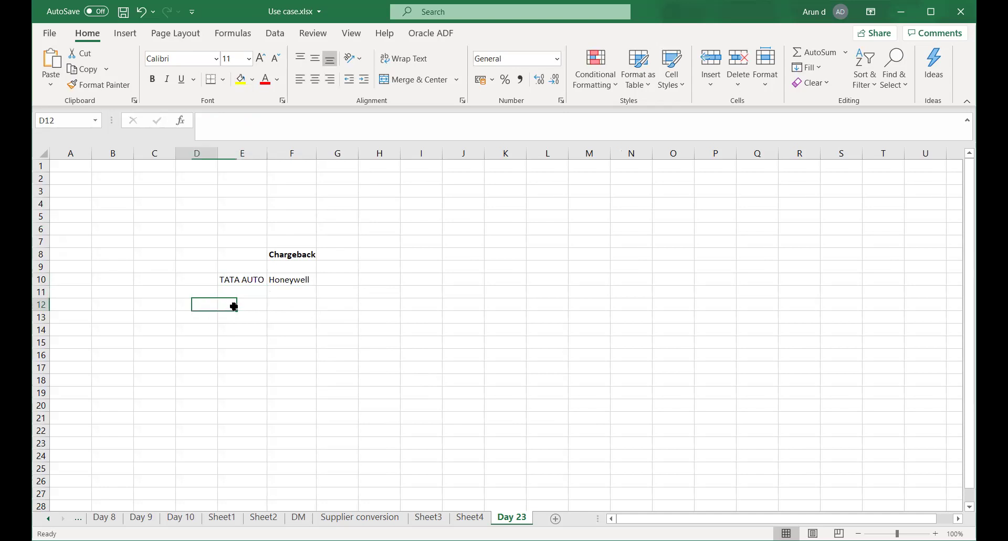
pyautogui.write('Bill')
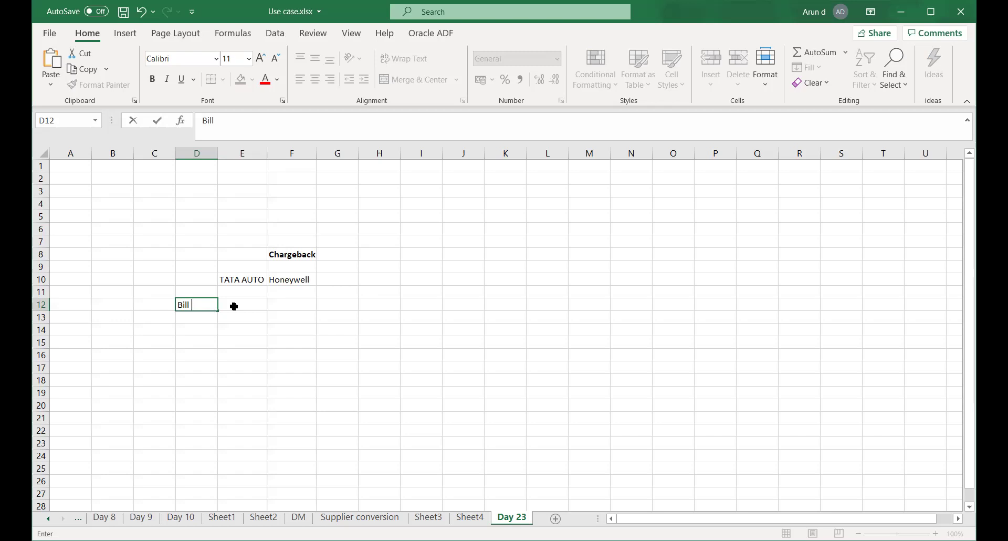
pyautogui.click(234, 306)
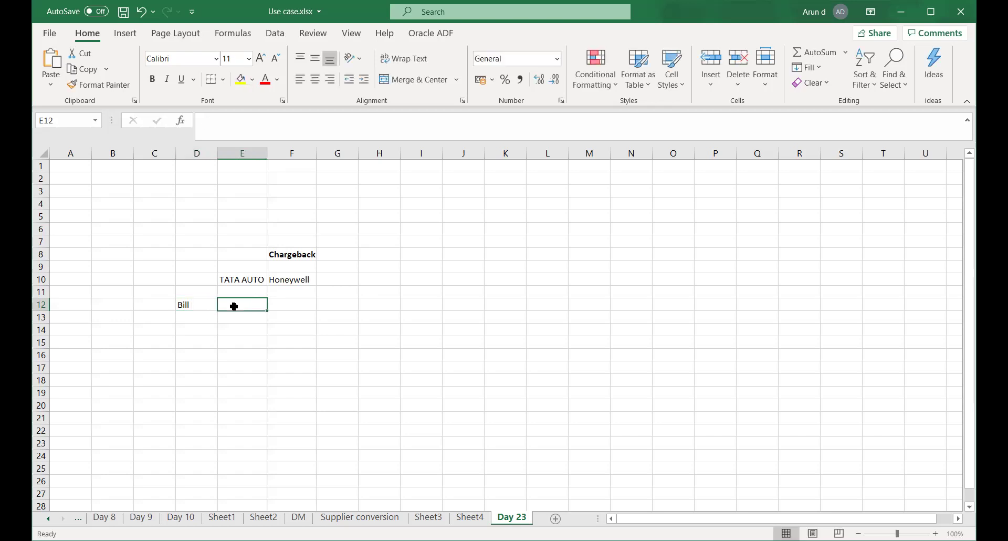
pyautogui.press('Left')
pyautogui.press('F1')
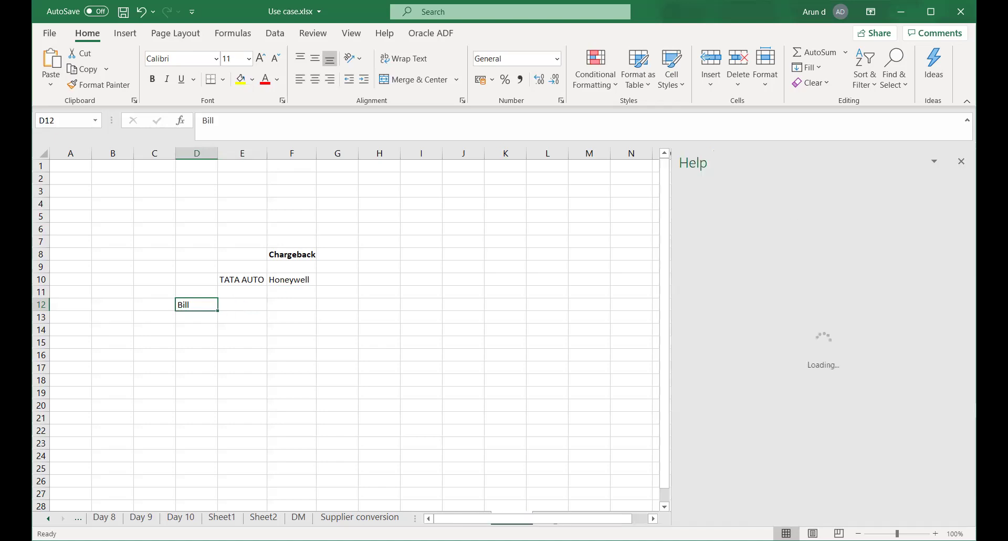
pyautogui.click(961, 161)
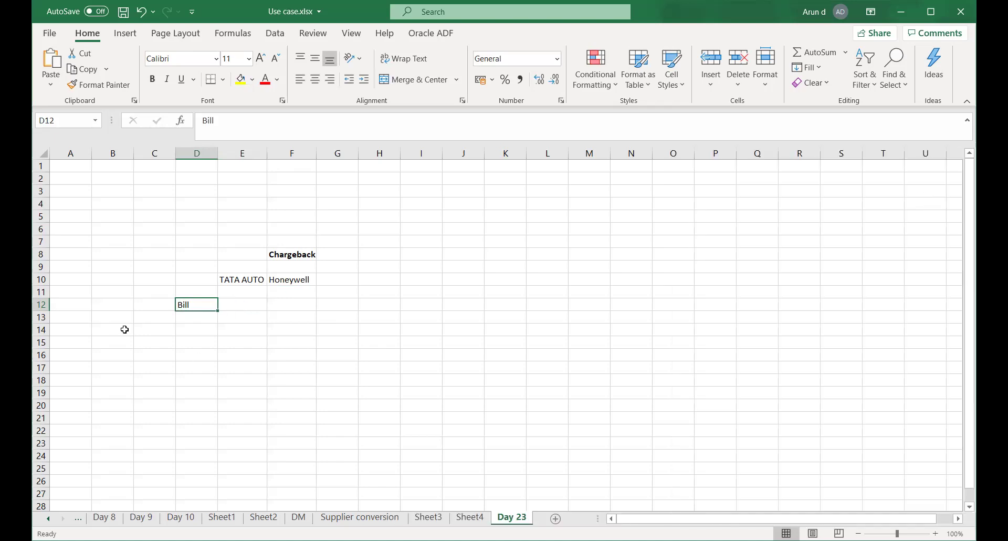
pyautogui.doubleClick(202, 305)
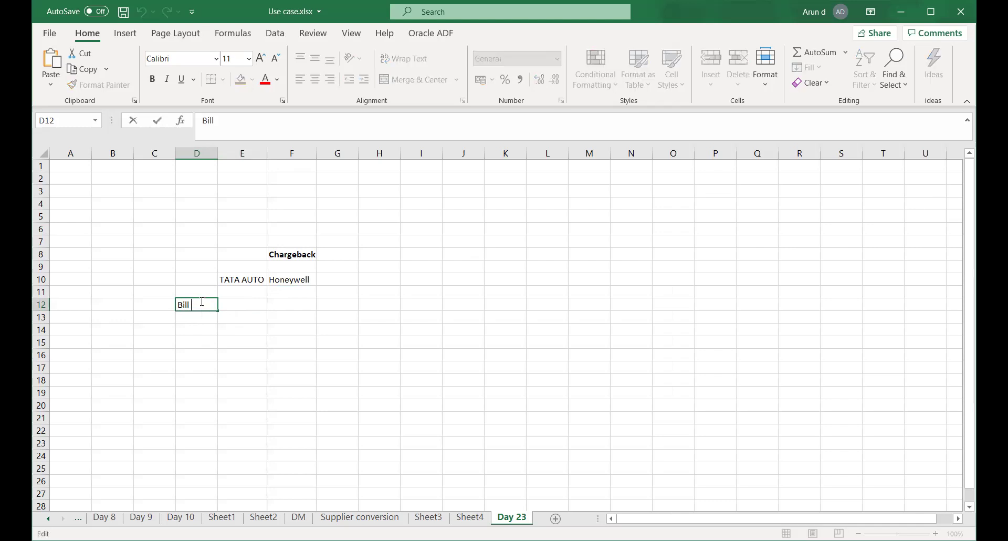
pyautogui.write('1')
pyautogui.click(281, 351)
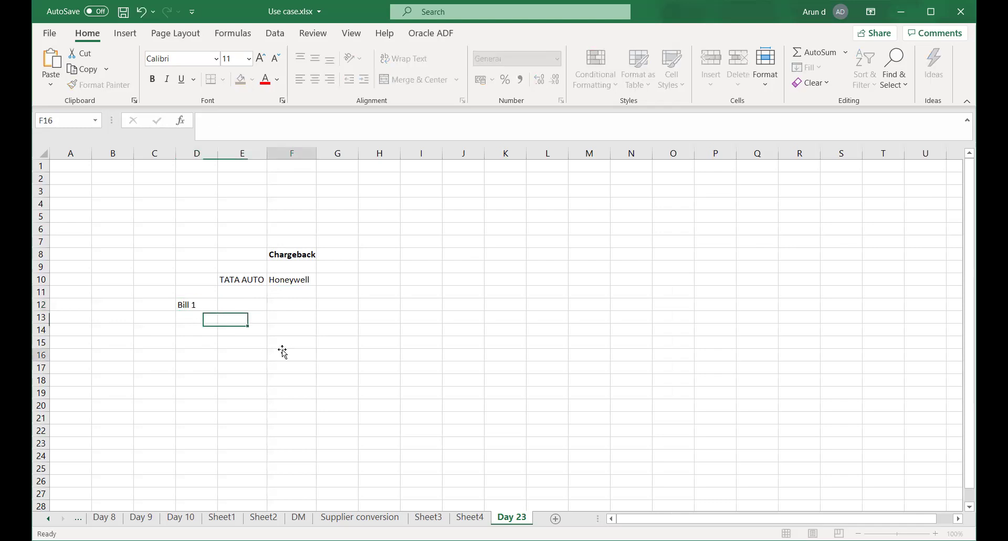
# Enter 10000 for Bill 1, then add Bill 2 with 20000 in row 13
pyautogui.click(237, 305)
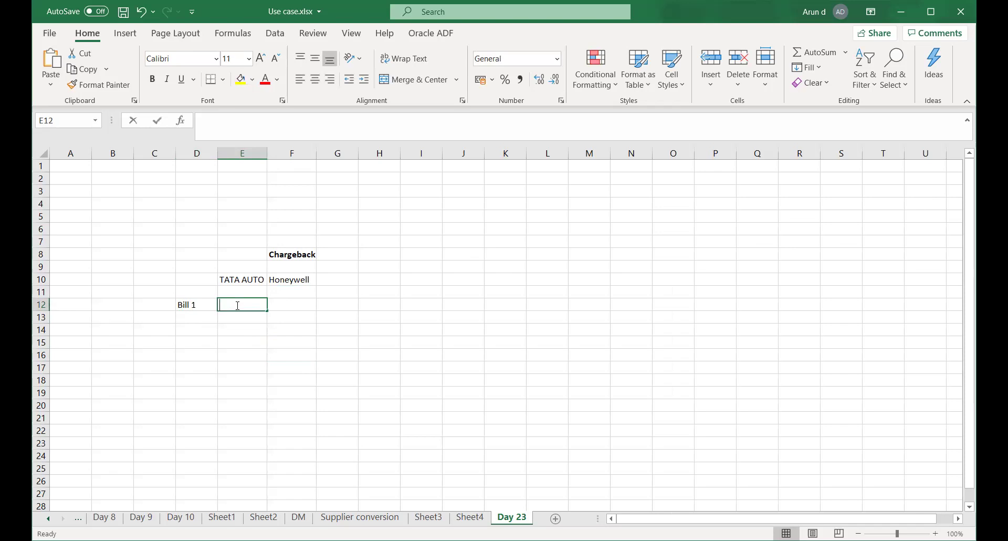
pyautogui.write('100')
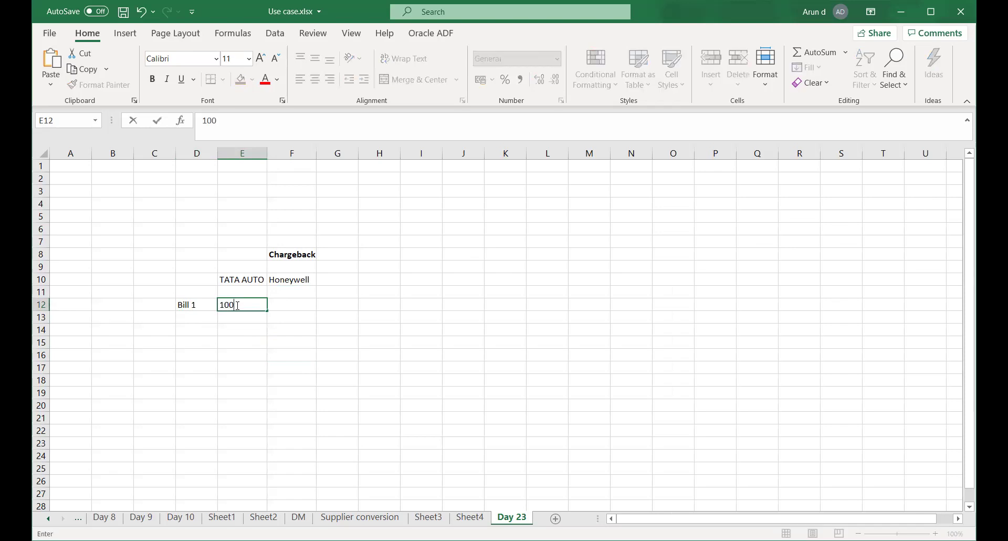
pyautogui.write('00')
pyautogui.press('Right')
pyautogui.press('Left')
pyautogui.press('Left')
pyautogui.press('Down')
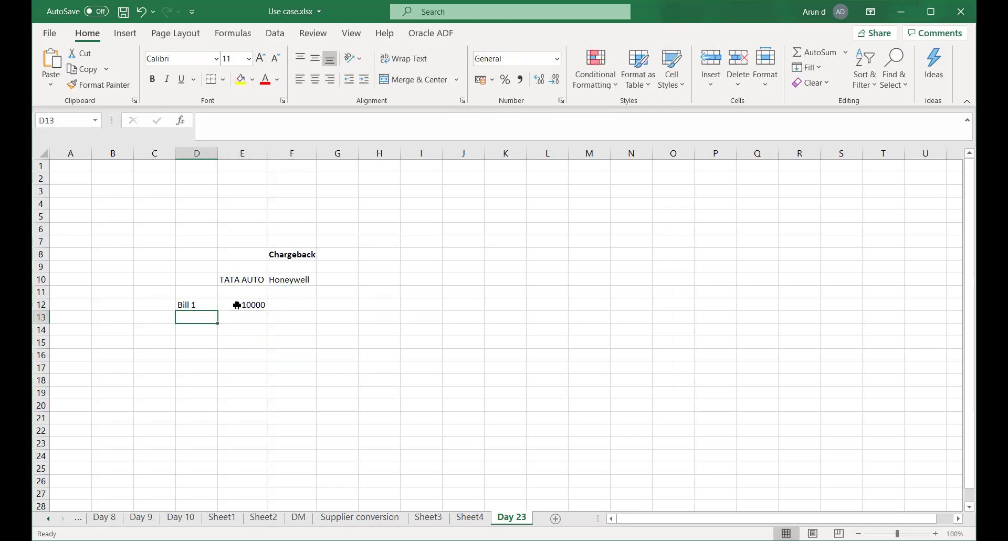
pyautogui.write('Bill ')
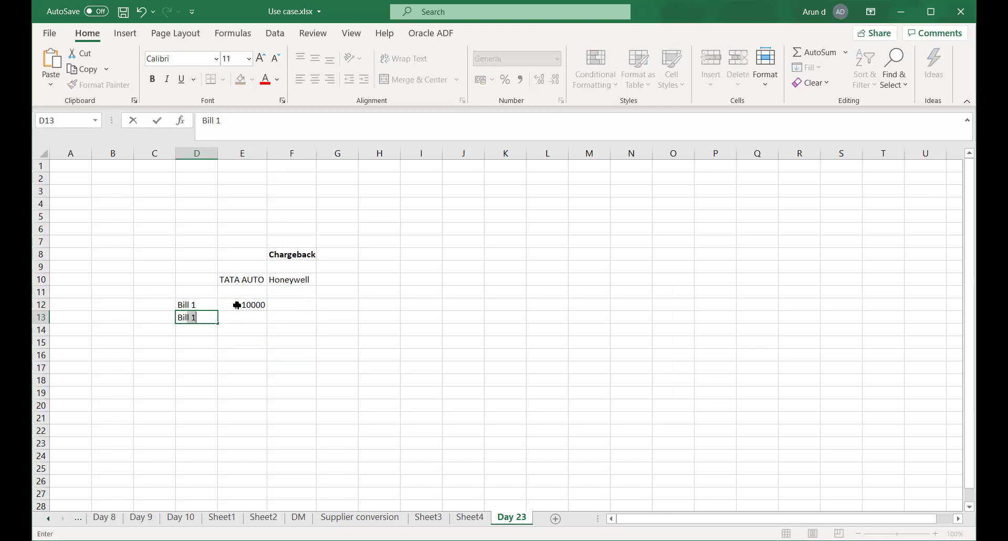
pyautogui.write('2')
pyautogui.press('Right')
pyautogui.write('2000')
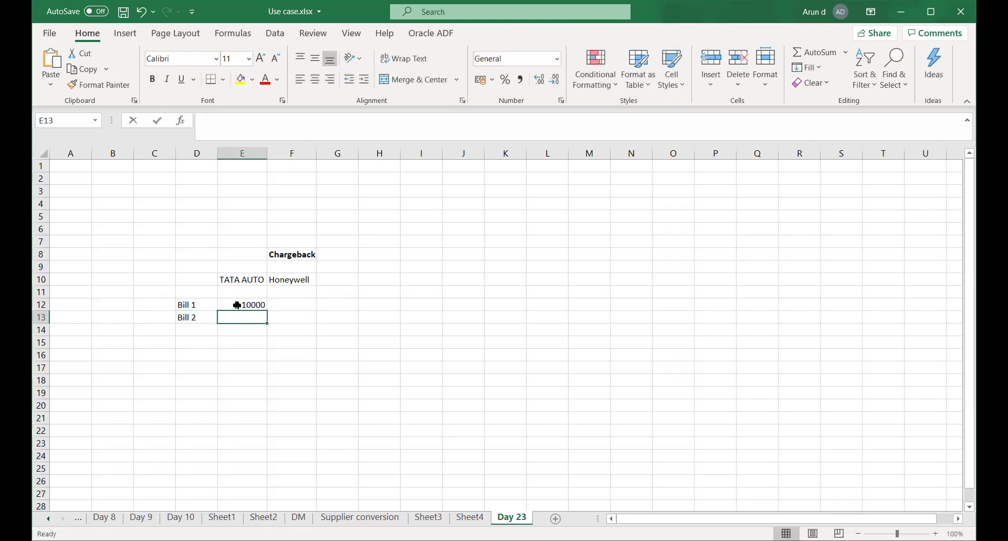
pyautogui.write('0')
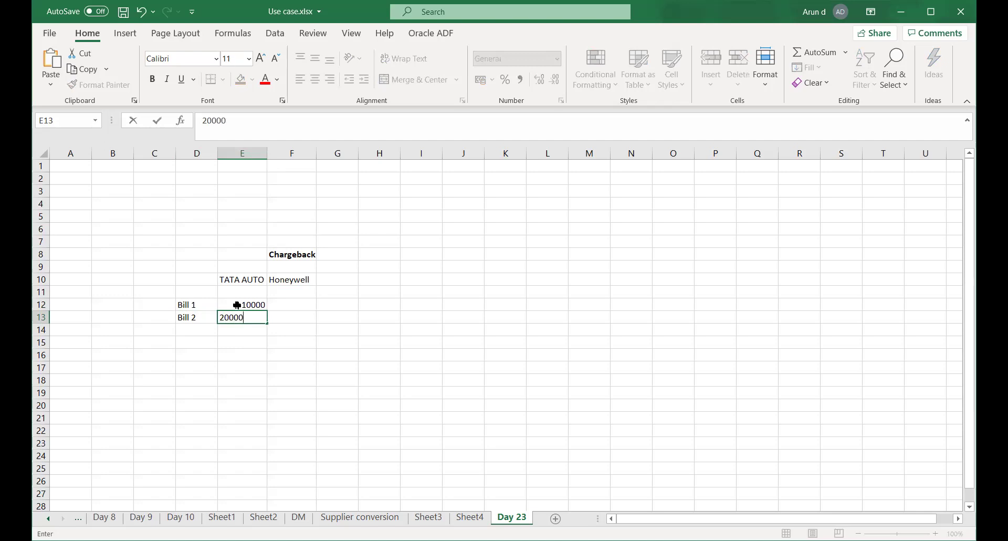
pyautogui.press('Right')
# Add Bill 3 with an amount of 25,000 in row 14
pyautogui.press('Left')
pyautogui.press('Left')
pyautogui.press('Down')
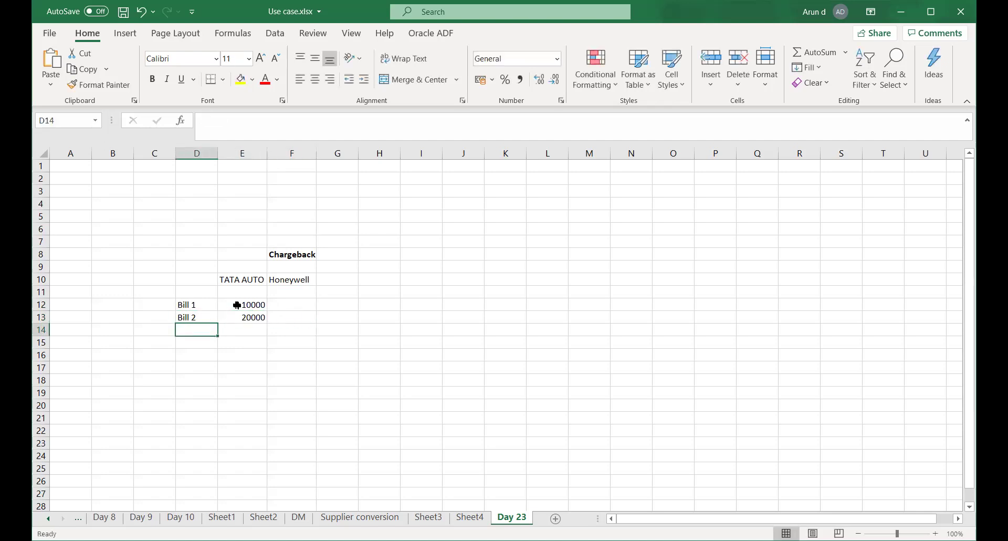
pyautogui.write('Bill 3')
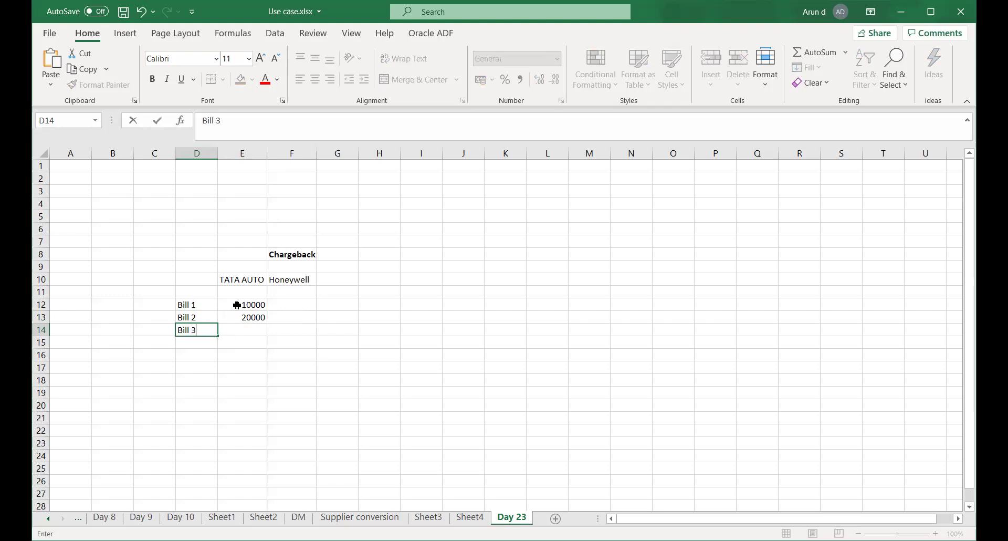
pyautogui.press('Right')
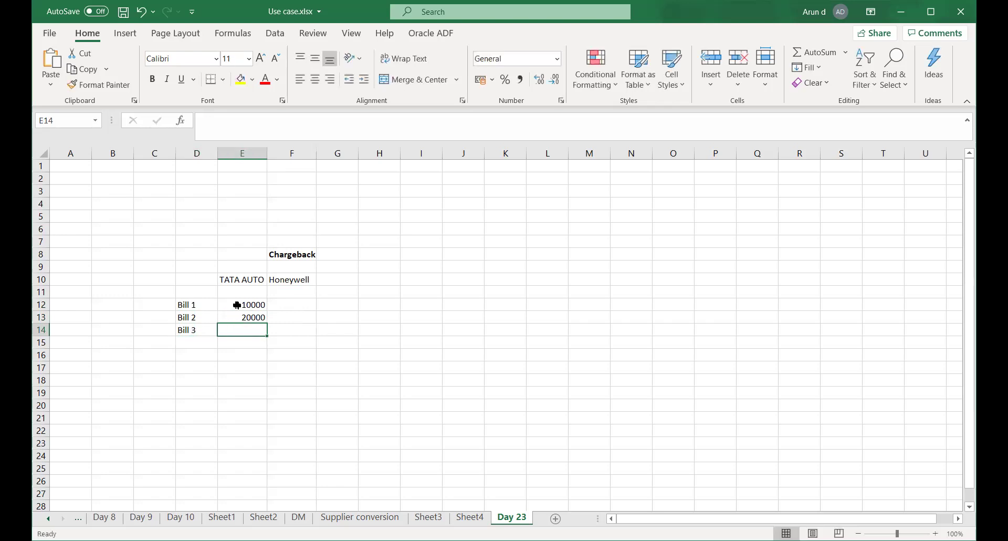
pyautogui.write('25,000')
pyautogui.press('Right')
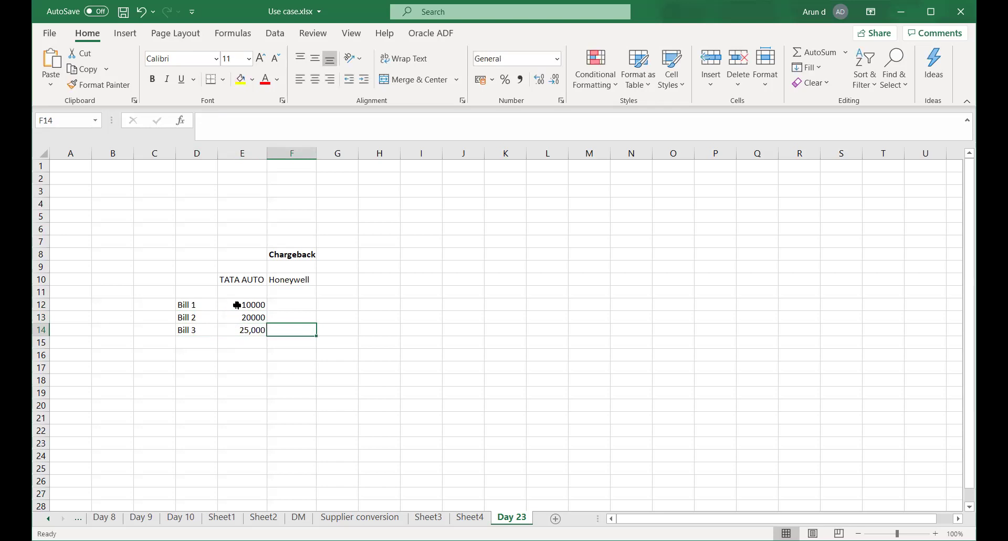
# Re-enter the Bill 2 and Bill 1 amounts as 20,000 and 15,000
pyautogui.press('Left')
pyautogui.press('Up')
pyautogui.write('20,000')
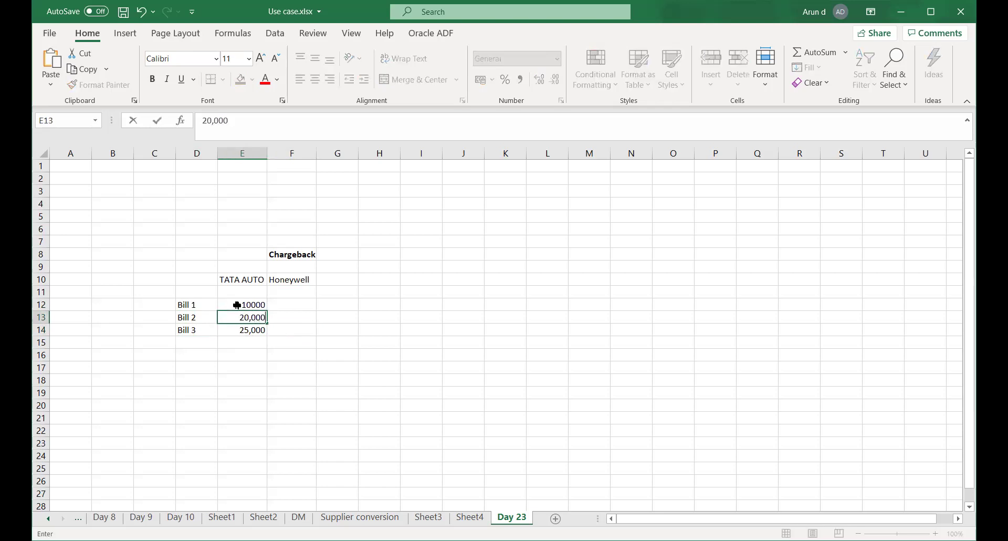
pyautogui.press('Right')
pyautogui.press('Left')
pyautogui.press('Up')
pyautogui.write('15,000')
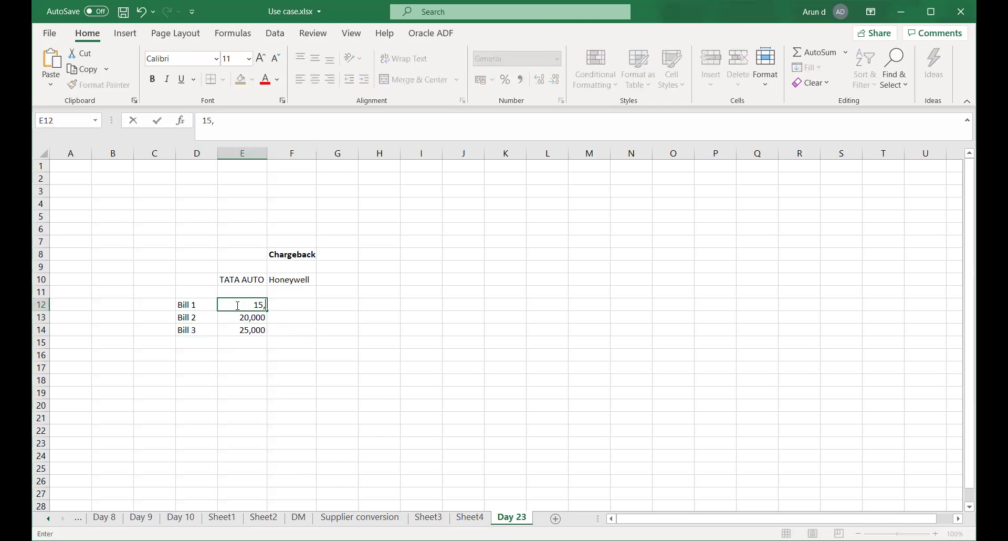
pyautogui.press('Right')
pyautogui.press('Left')
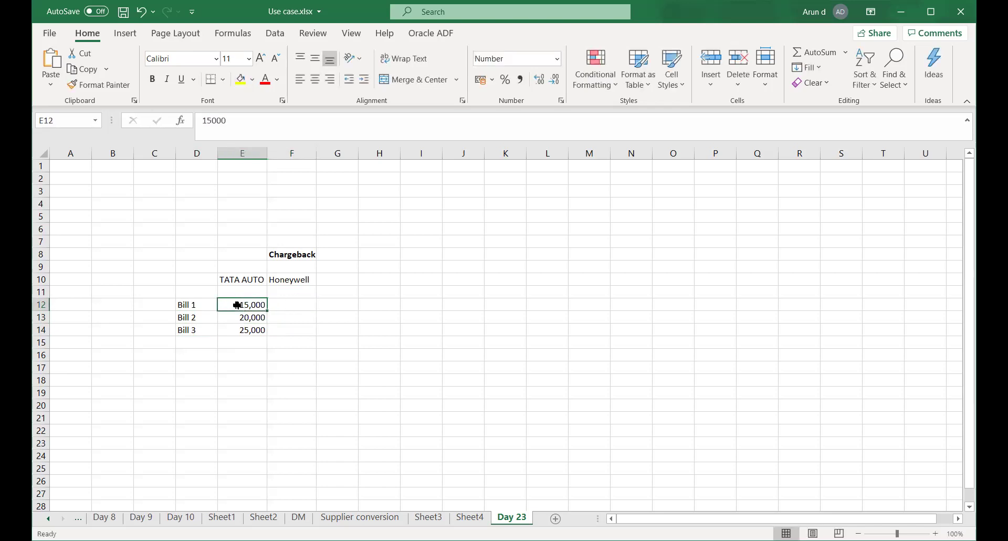
pyautogui.click(291, 152)
# Insert an empty column F before the Chargeback column
pyautogui.rightClick(291, 151)
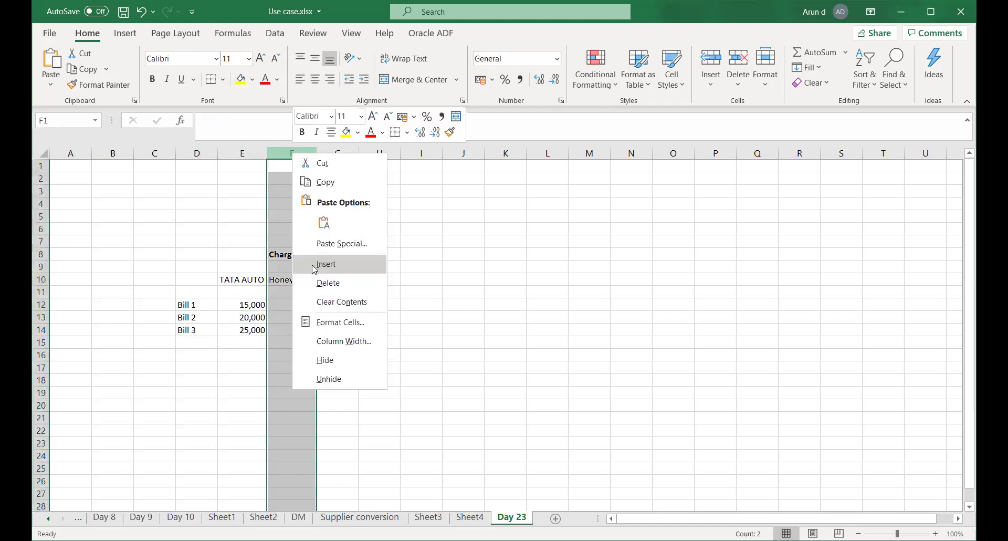
pyautogui.click(314, 264)
pyautogui.click(285, 329)
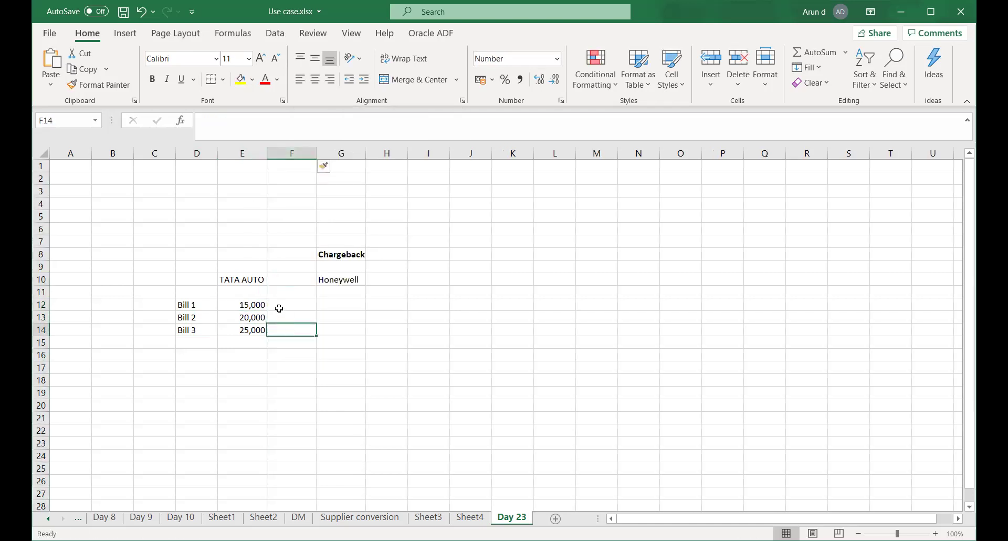
# Add the headings Bill Amount in E11 and Paid in F11
pyautogui.click(257, 292)
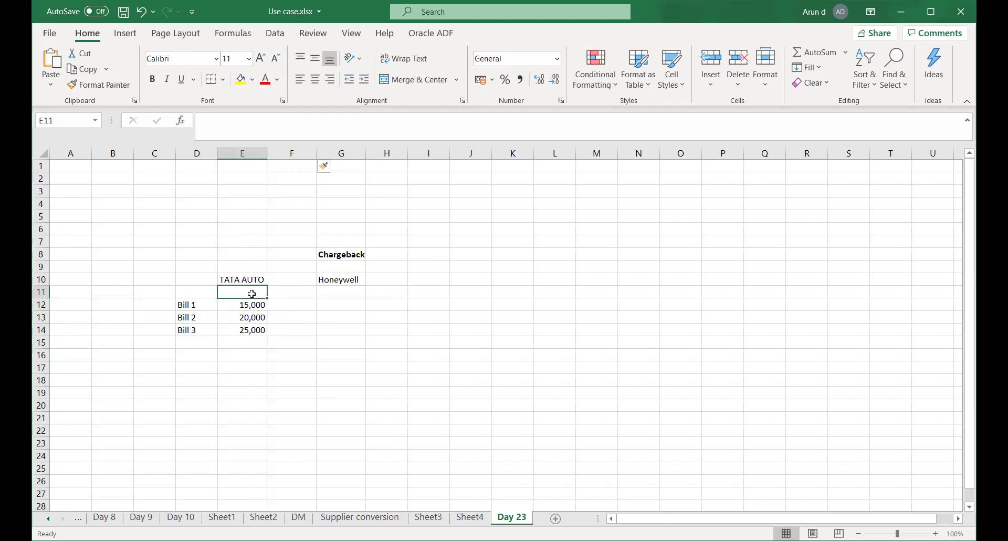
pyautogui.write('Bill Amount')
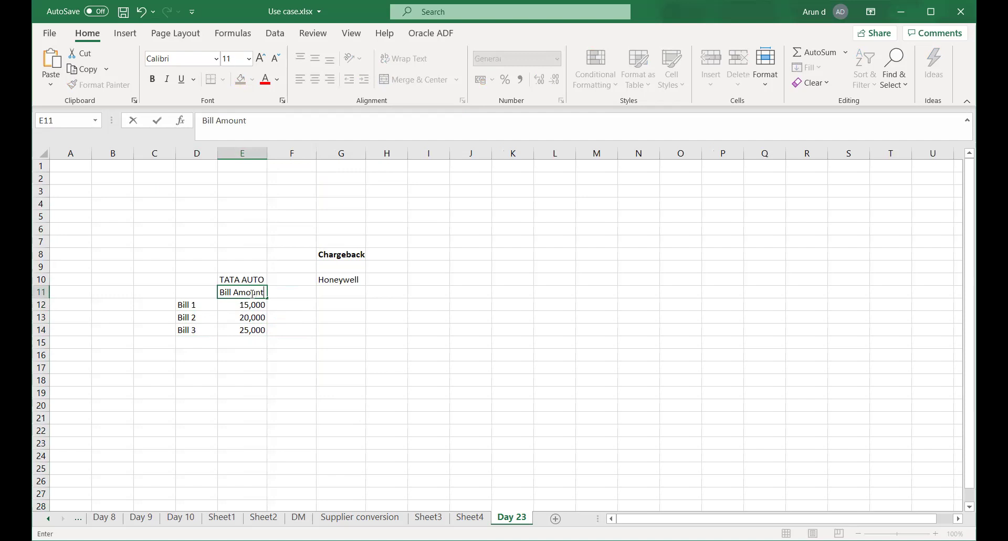
pyautogui.press('Tab')
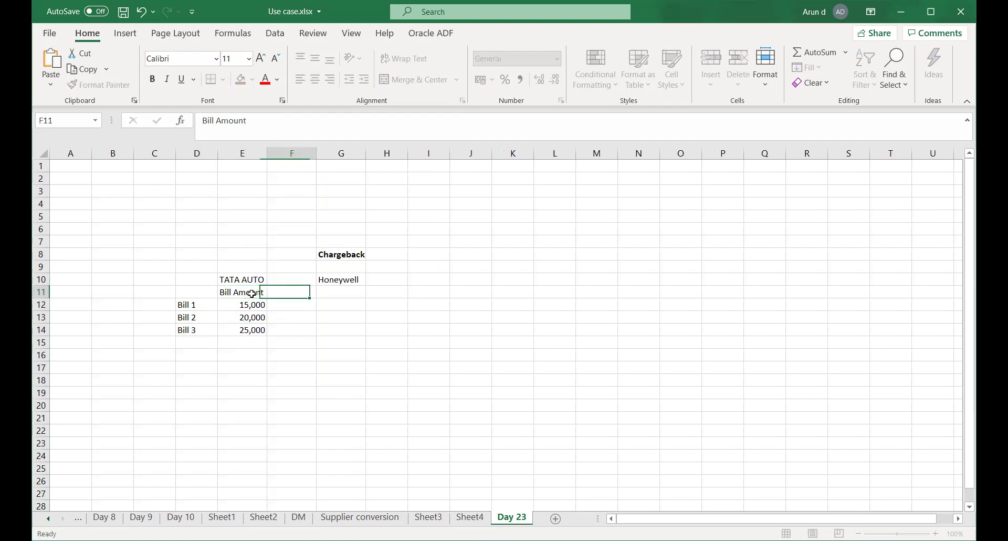
pyautogui.write('Paid')
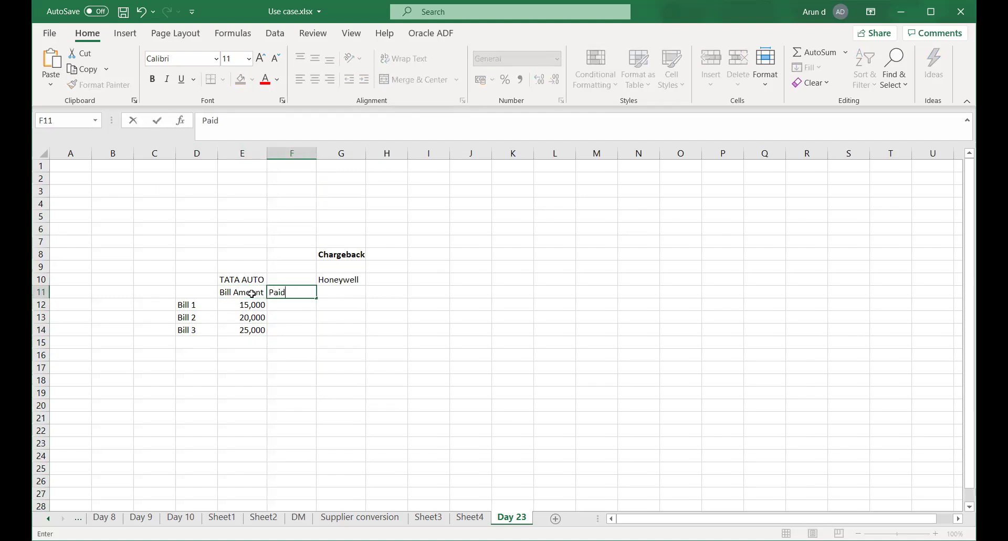
pyautogui.press('Tab')
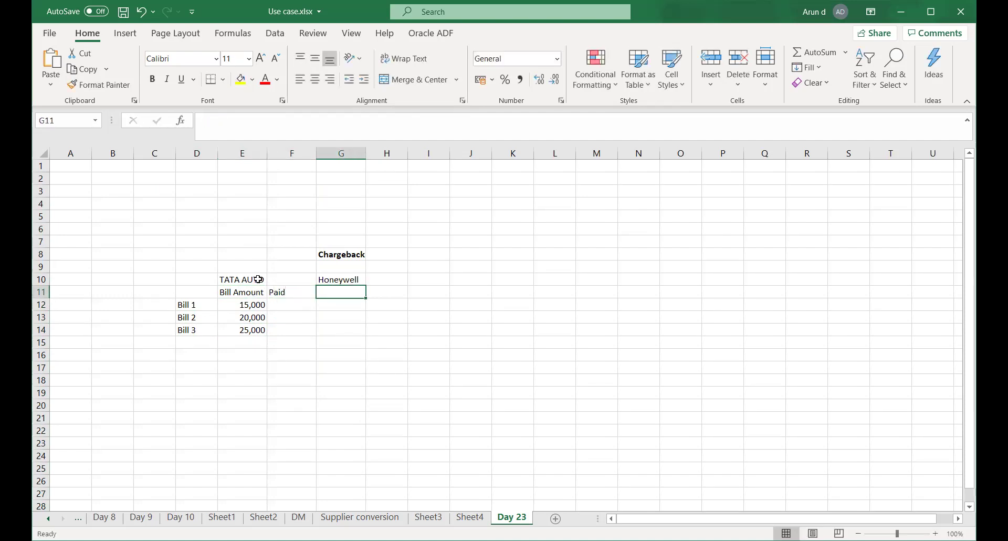
pyautogui.click(334, 154)
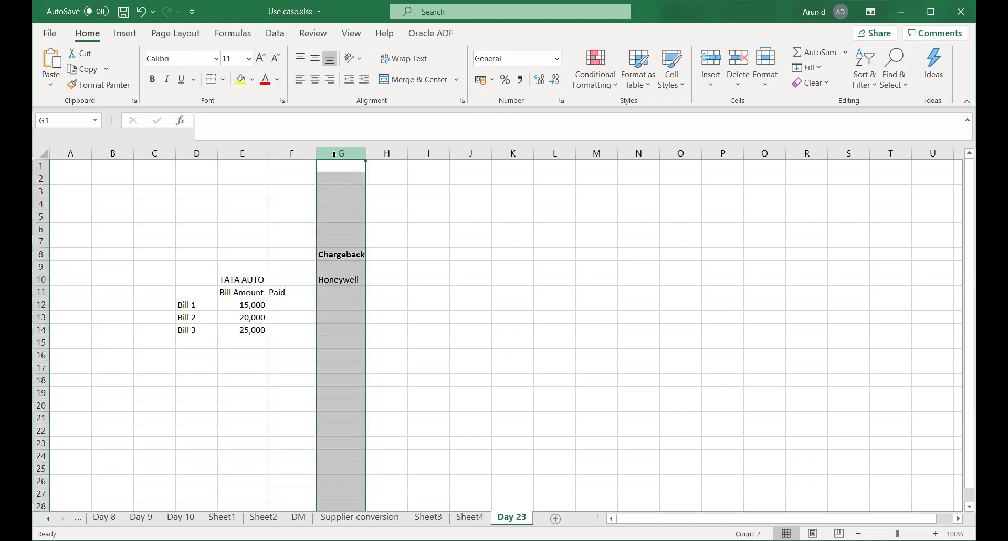
# Insert another empty column G and give it the heading Due in G11
pyautogui.rightClick(334, 153)
pyautogui.click(372, 268)
pyautogui.click(326, 295)
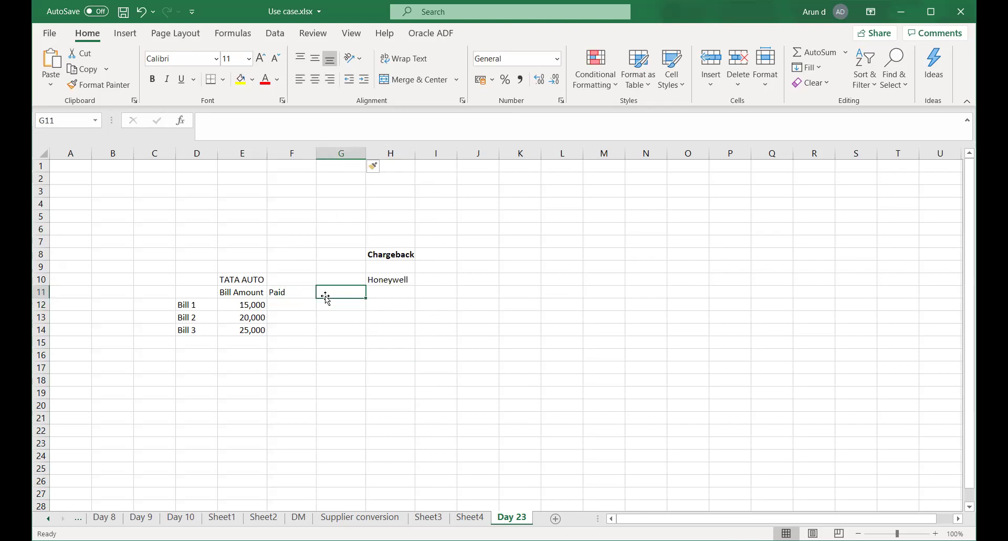
pyautogui.write('Due')
pyautogui.press('Tab')
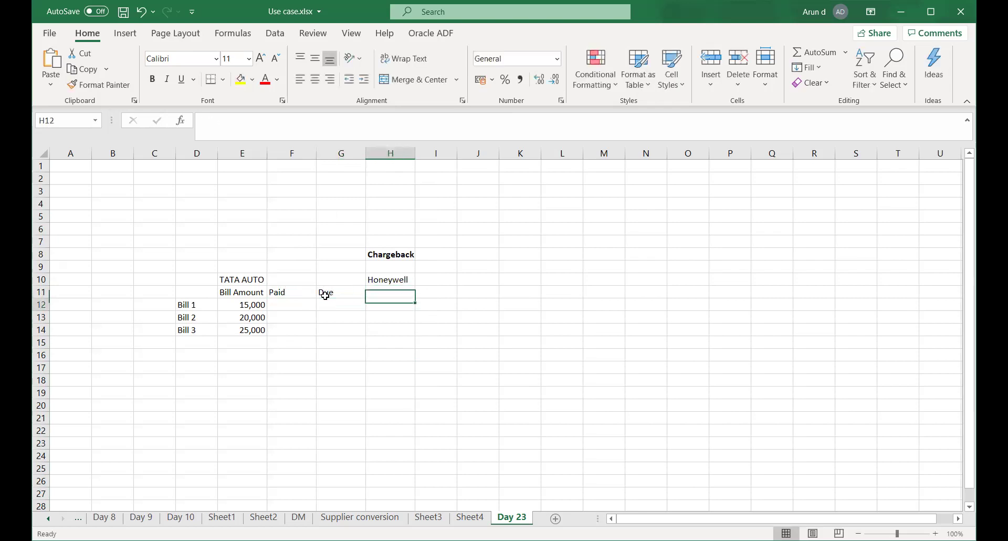
# Enter paid amounts 15,000, 20,000 and 20,000 in F12:F14
pyautogui.click(327, 300)
pyautogui.press('Left')
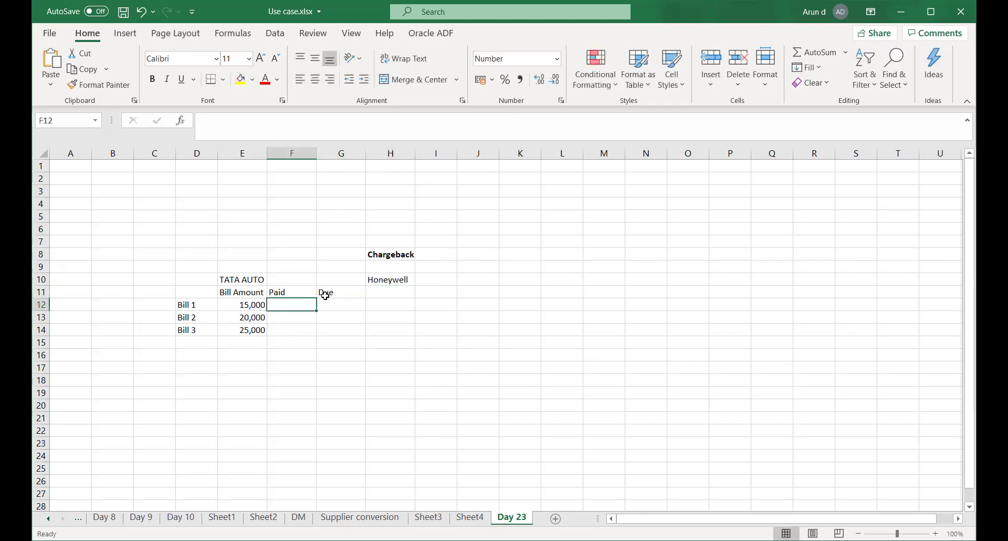
pyautogui.write('15,')
pyautogui.write('00')
pyautogui.press('Return')
pyautogui.write('20,000')
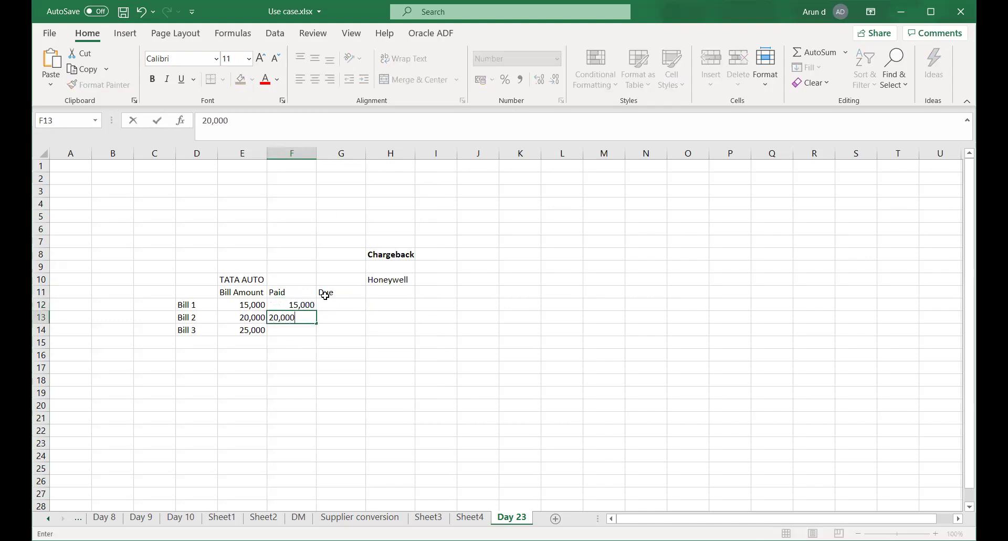
pyautogui.press('Return')
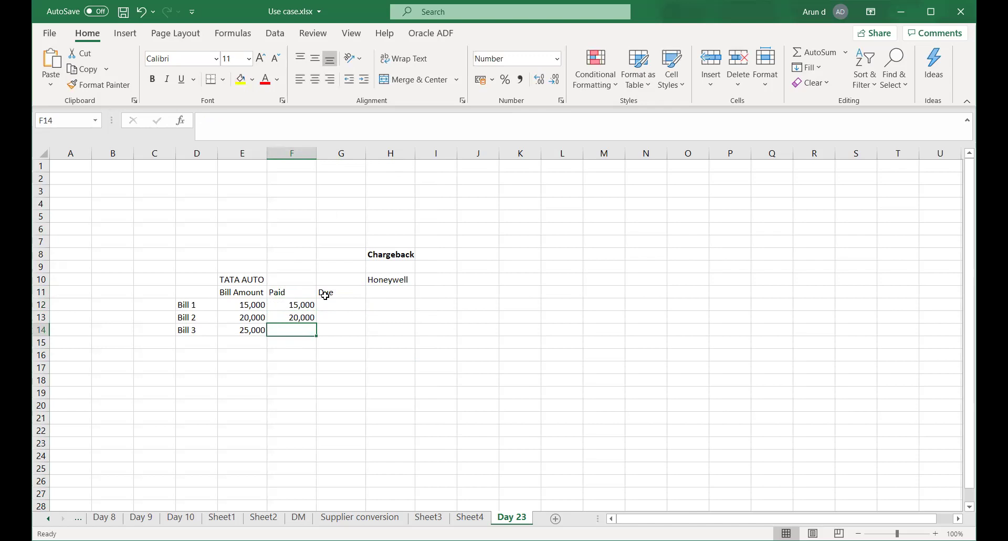
pyautogui.write('20,000')
pyautogui.press('Tab')
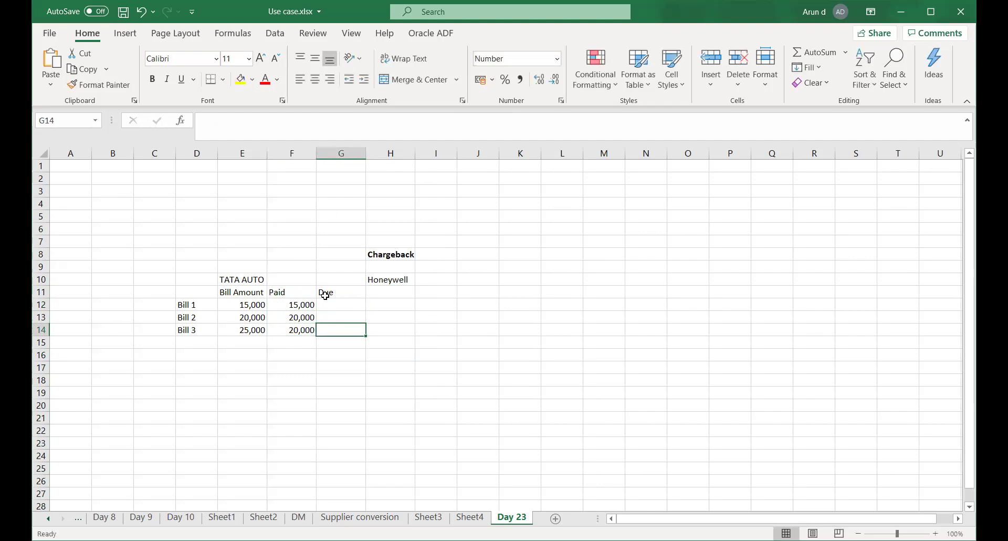
# Enter due amounts 0, 0 and 5000 in G12:G14 and save the workbook
pyautogui.write('5000')
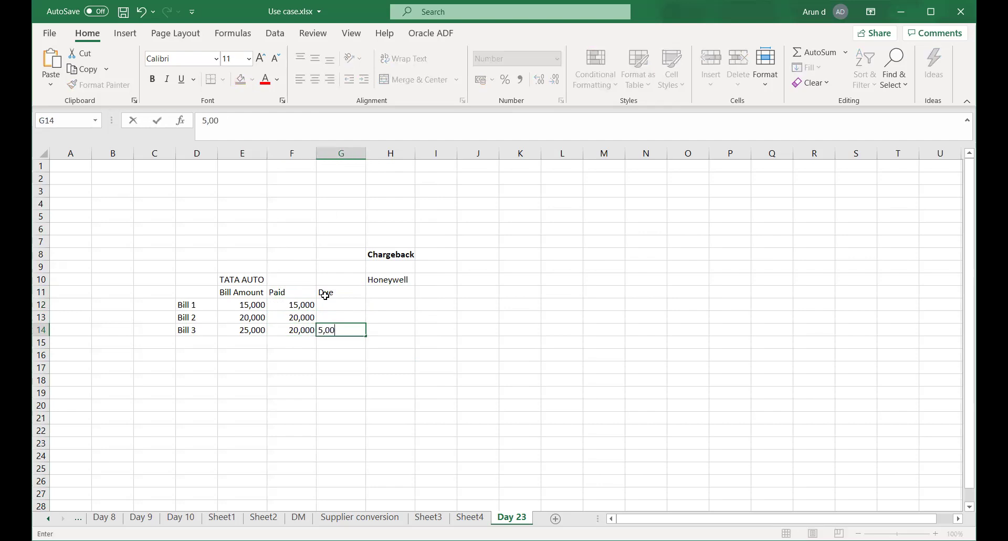
pyautogui.press('Up')
pyautogui.click(327, 300)
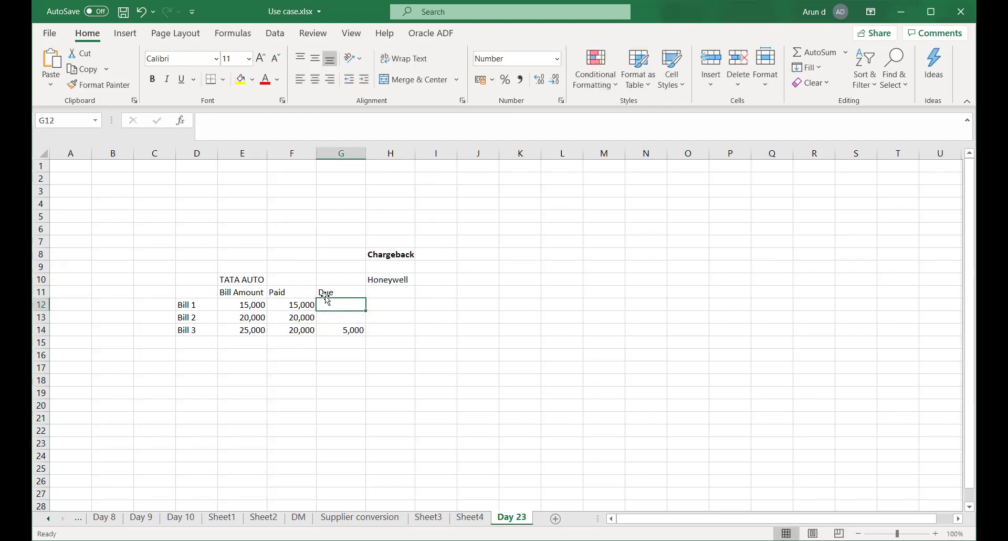
pyautogui.write('0')
pyautogui.press('Return')
pyautogui.write('0')
pyautogui.press('Return')
pyautogui.press('Return')
pyautogui.hotkey('ctrl', 's')
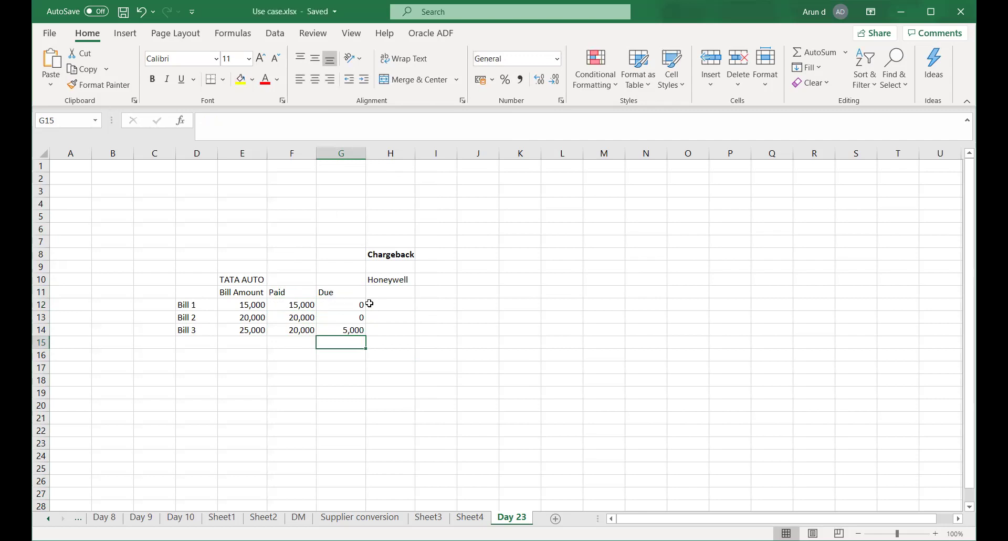
# Enter the date 10-Oct-2020 in E15 under Bill Amount
pyautogui.click(384, 295)
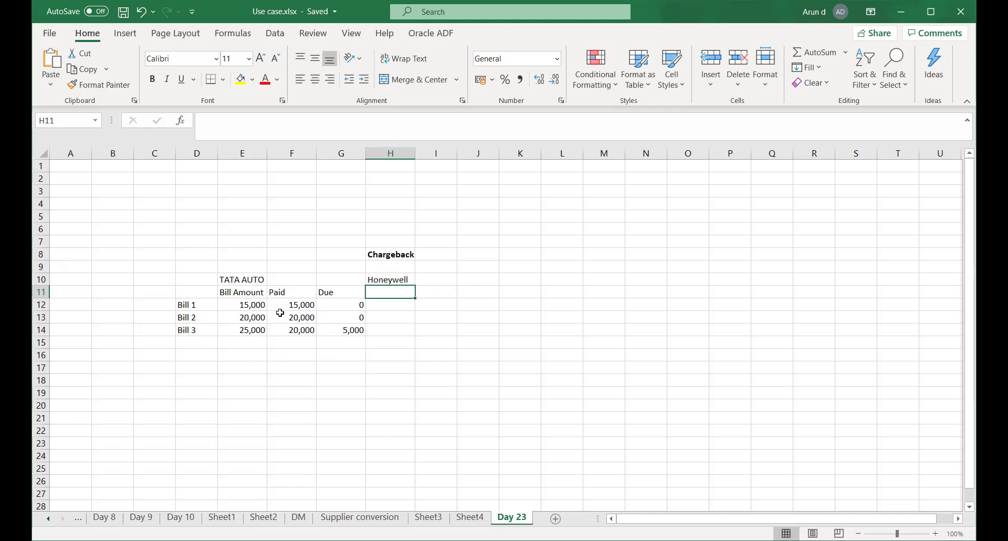
pyautogui.moveTo(298, 307); pyautogui.dragTo(297, 329)
pyautogui.click(350, 330)
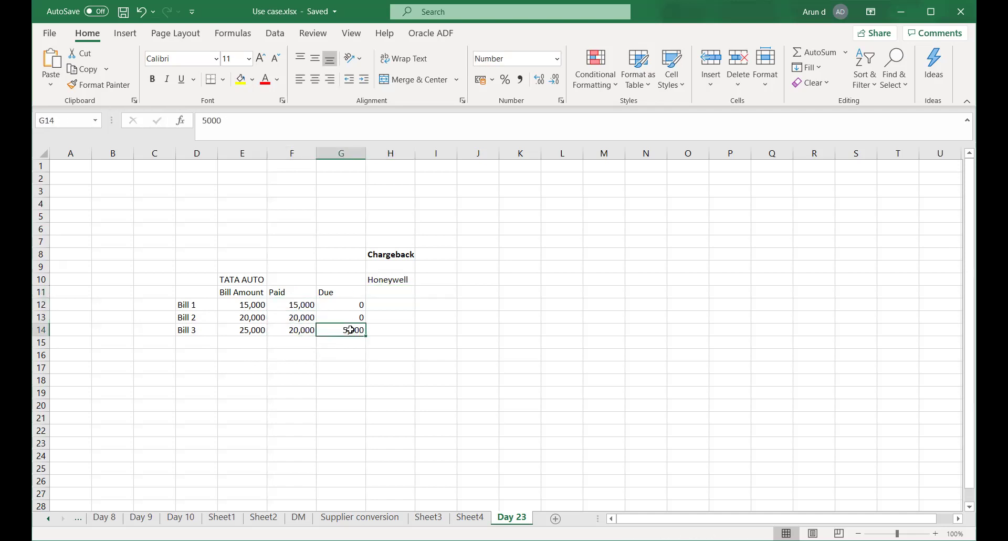
pyautogui.click(238, 342)
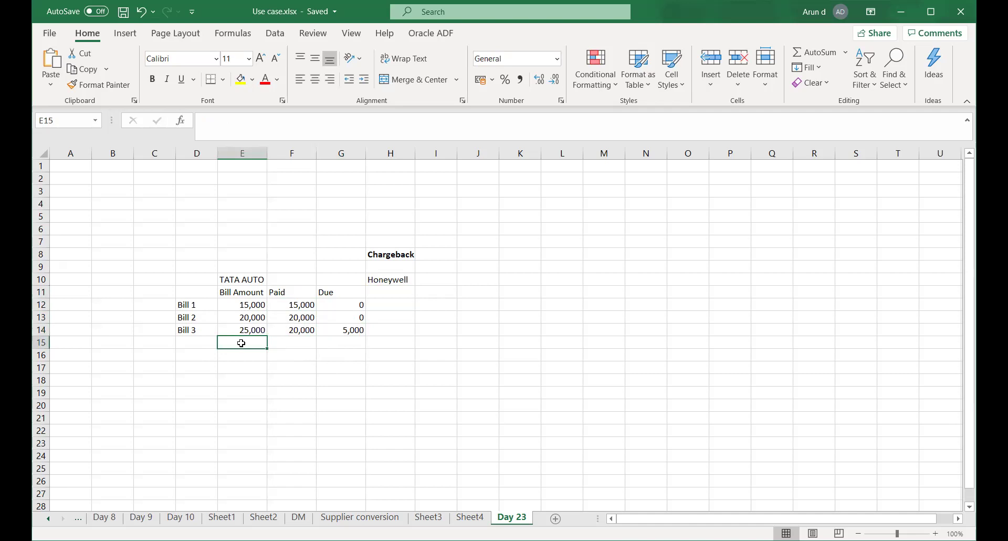
pyautogui.click(306, 342)
pyautogui.click(244, 344)
pyautogui.write('10-Oct-2020')
pyautogui.press('Tab')
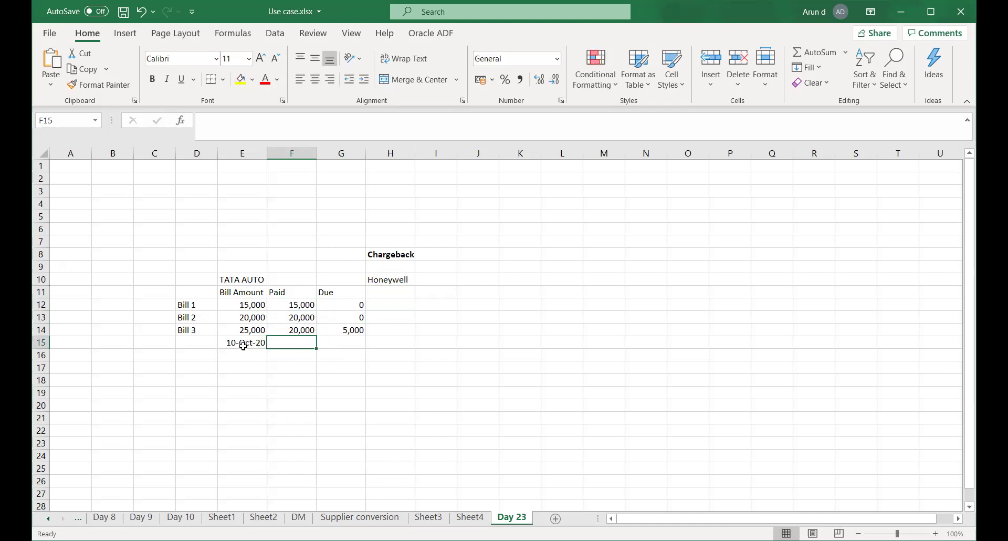
# Enter 13-Nov-2020 in G15 under Due and save the workbook
pyautogui.click(242, 356)
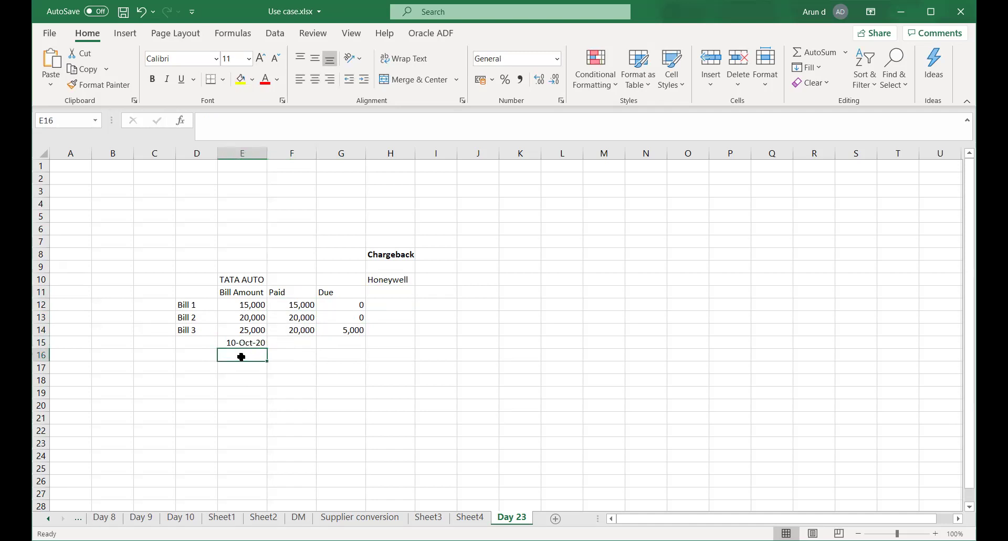
pyautogui.click(345, 343)
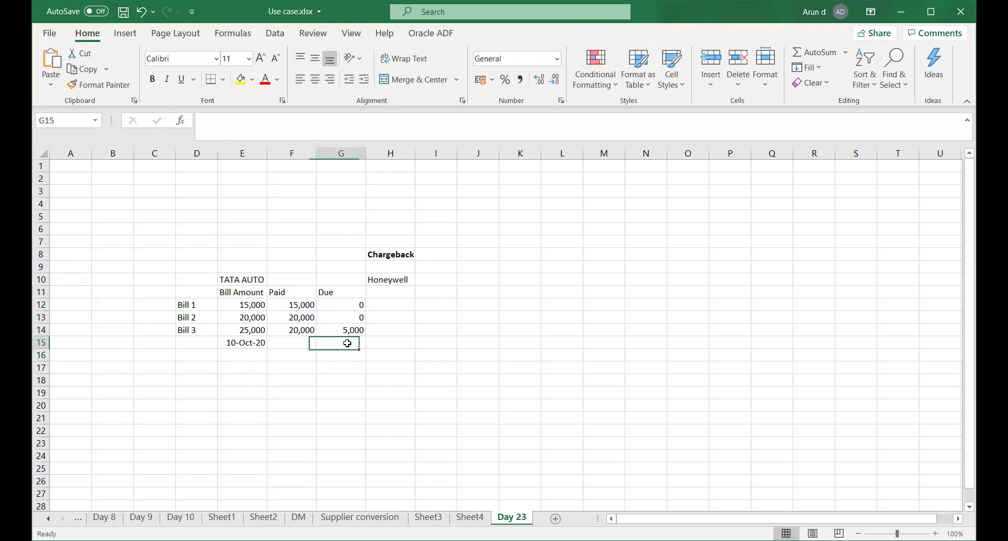
pyautogui.write('13')
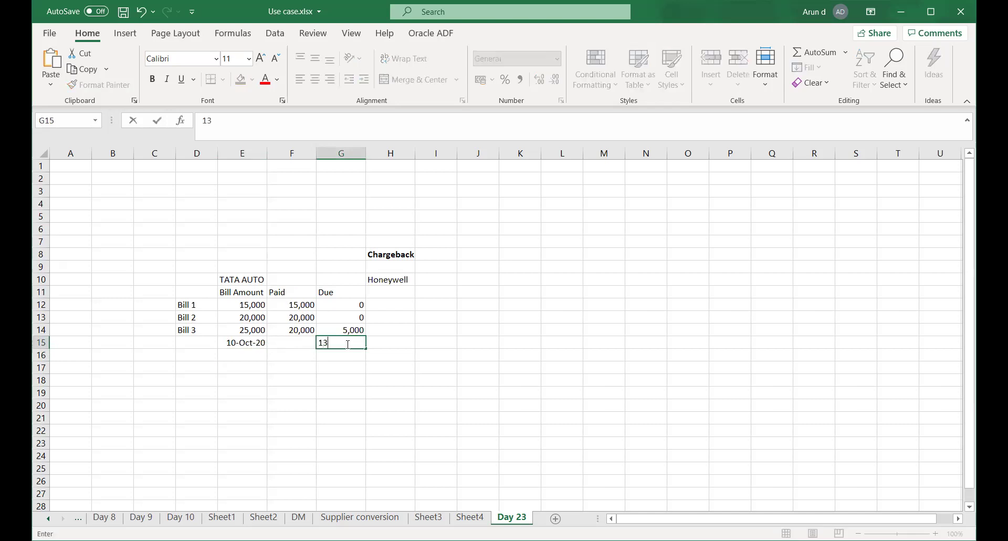
pyautogui.write('-Nov-2020')
pyautogui.press('Return')
pyautogui.click(340, 378)
pyautogui.hotkey('ctrl', 's')
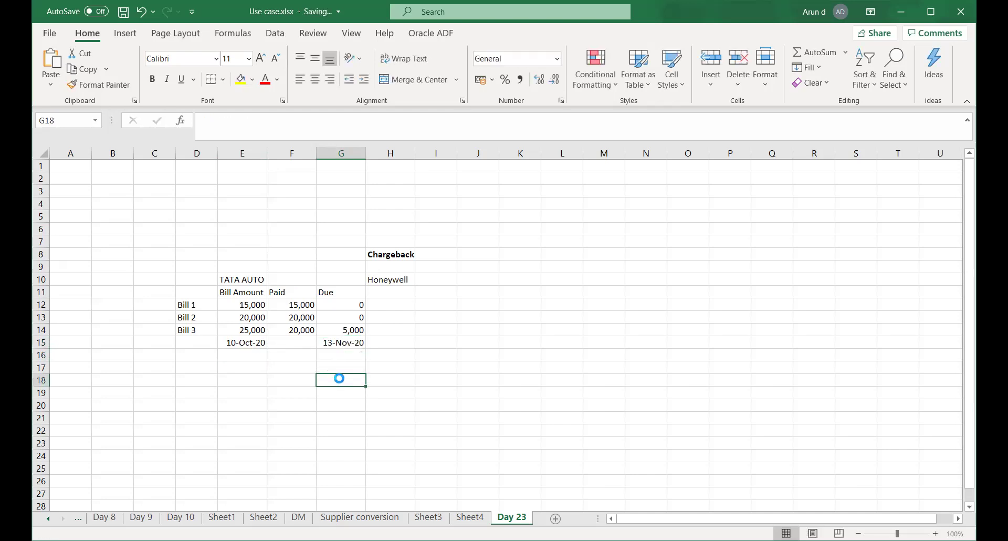
pyautogui.click(344, 329)
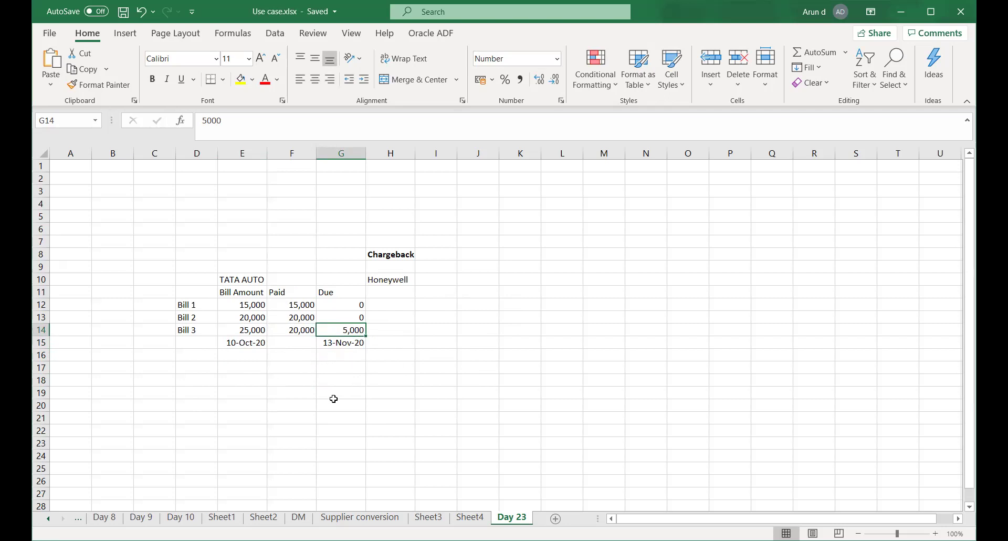
pyautogui.click(341, 367)
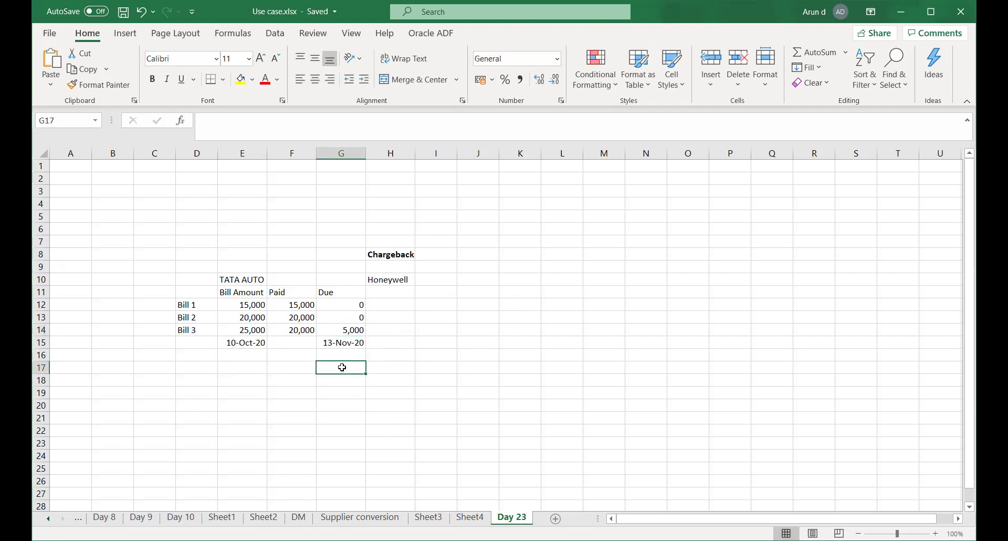
pyautogui.click(343, 332)
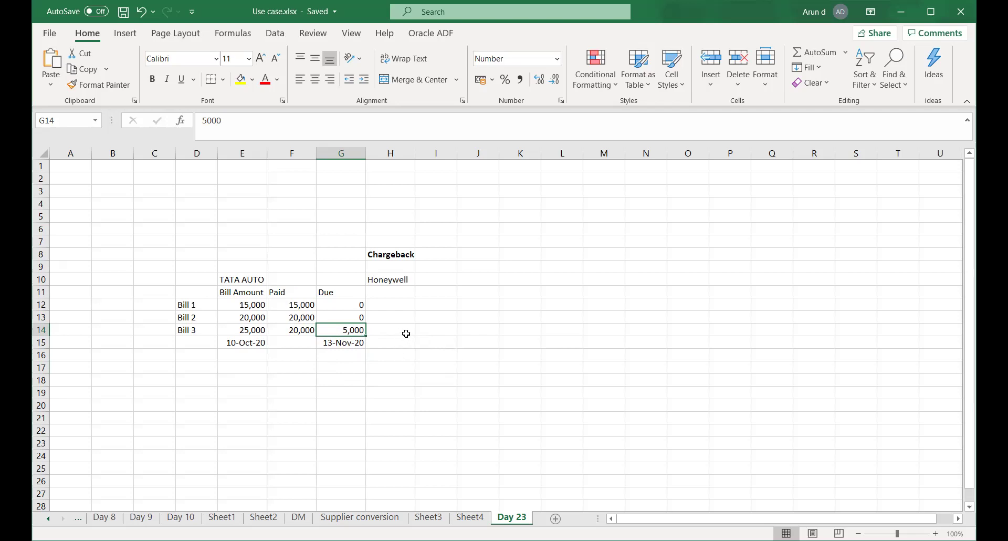
pyautogui.click(406, 333)
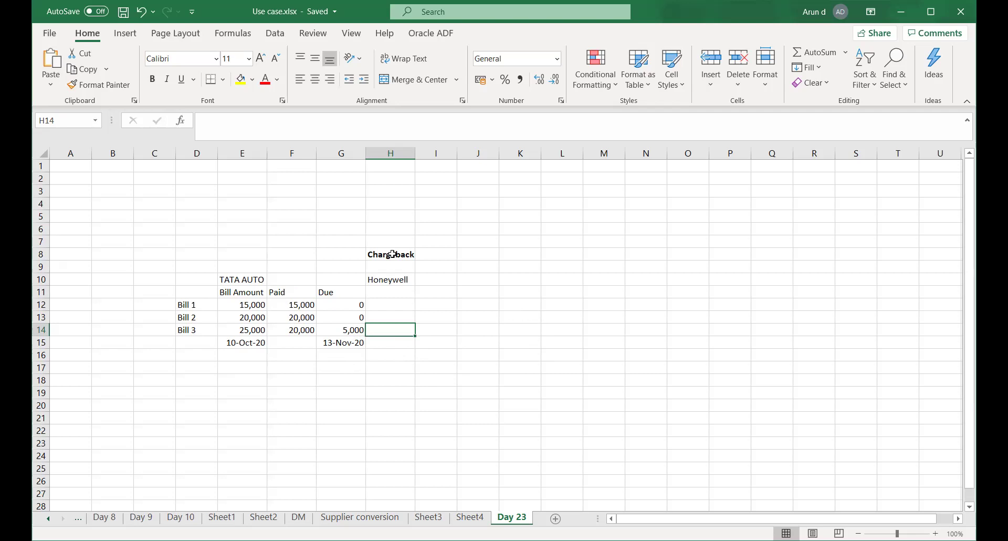
# Select the Chargeback heading in H8, then switch back to the browser
pyautogui.click(393, 254)
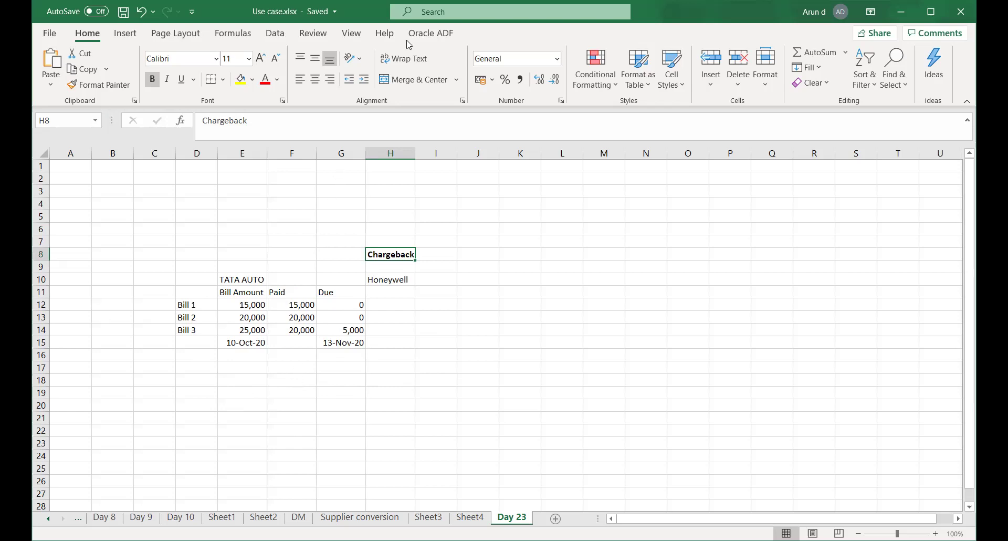
pyautogui.hotkey('alt', 'Tab')
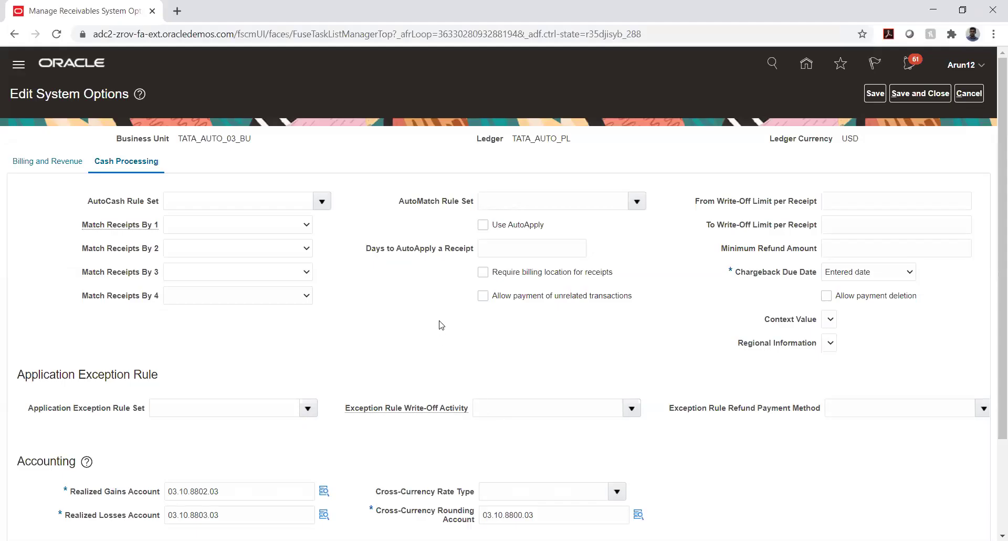
pyautogui.scroll(-1, 548, 354)
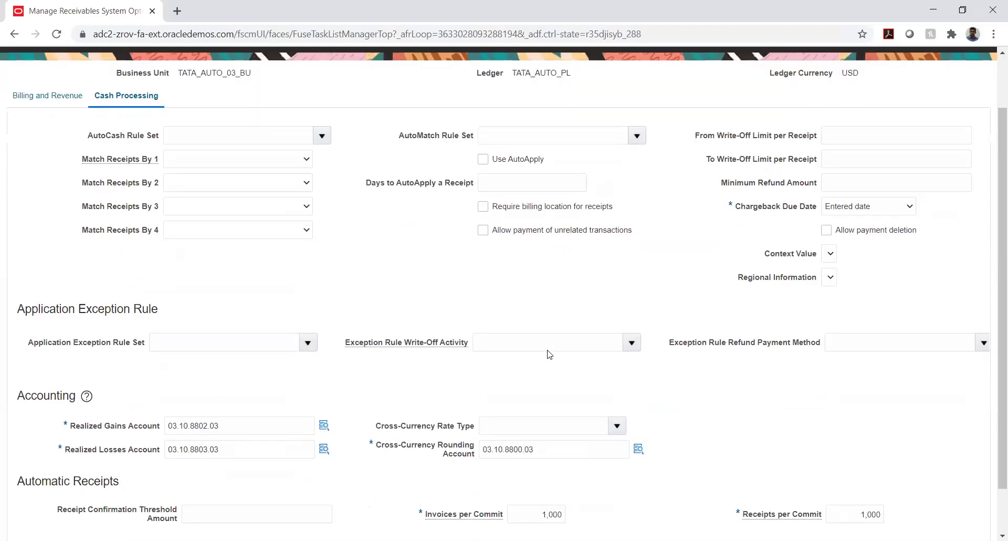
pyautogui.scroll(-1, 548, 350)
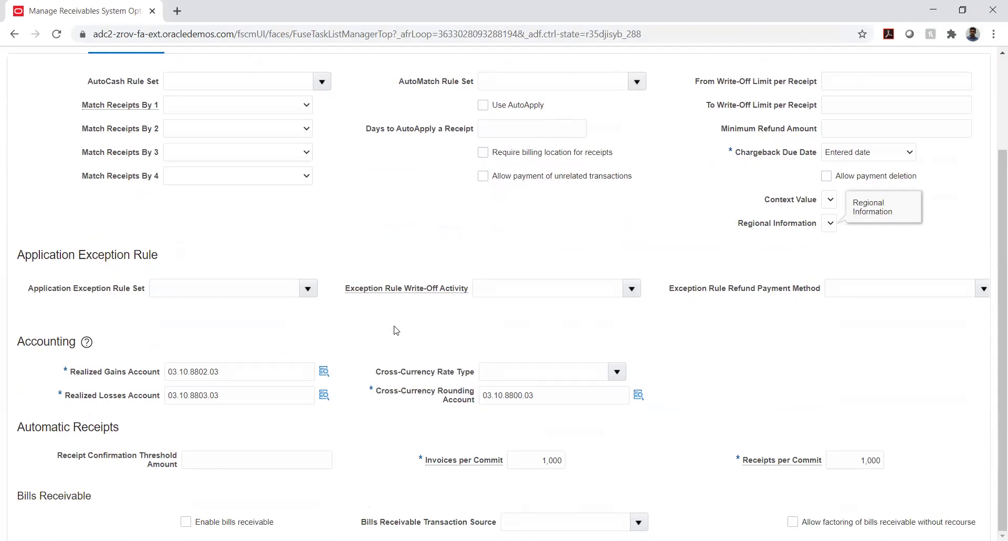
pyautogui.scroll(1, 396, 330)
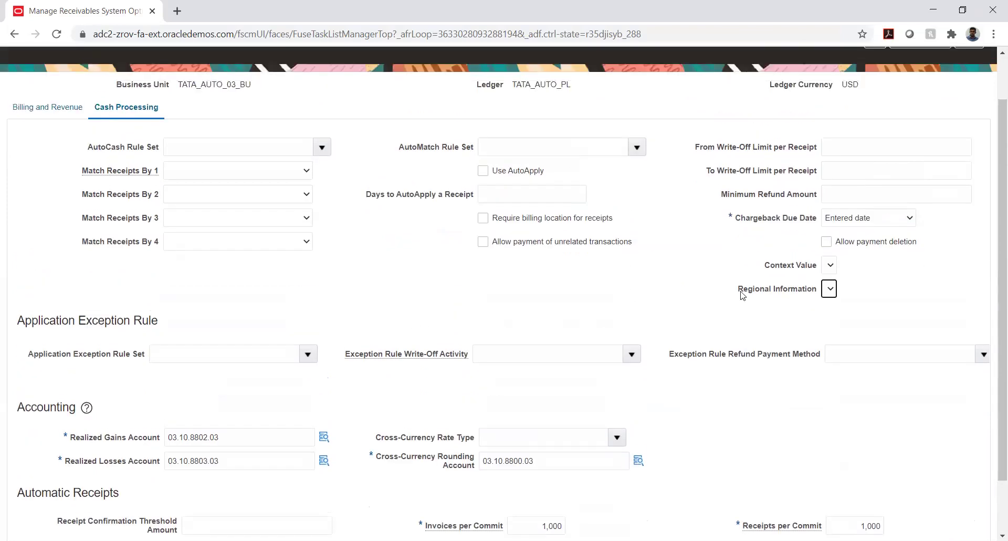
pyautogui.click(897, 223)
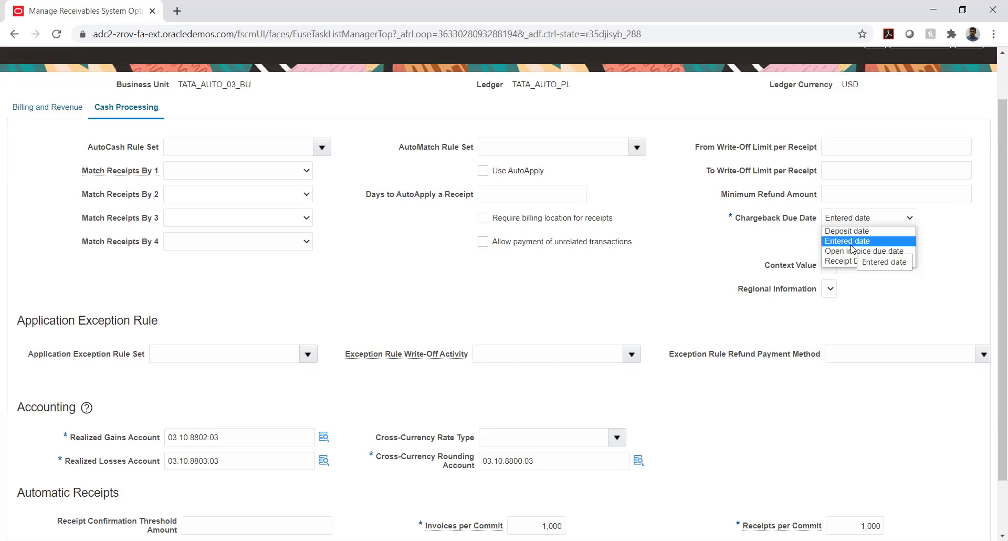
# Keep Entered date, scroll Cash Processing down to Bills Receivable, then return to Use case.xlsx
pyautogui.click(723, 251)
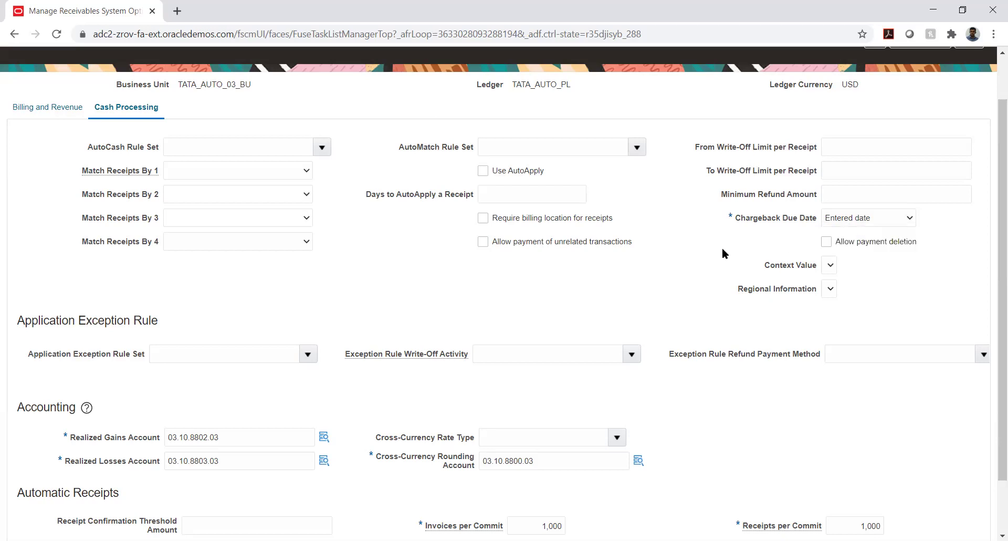
pyautogui.scroll(-1, 339, 278)
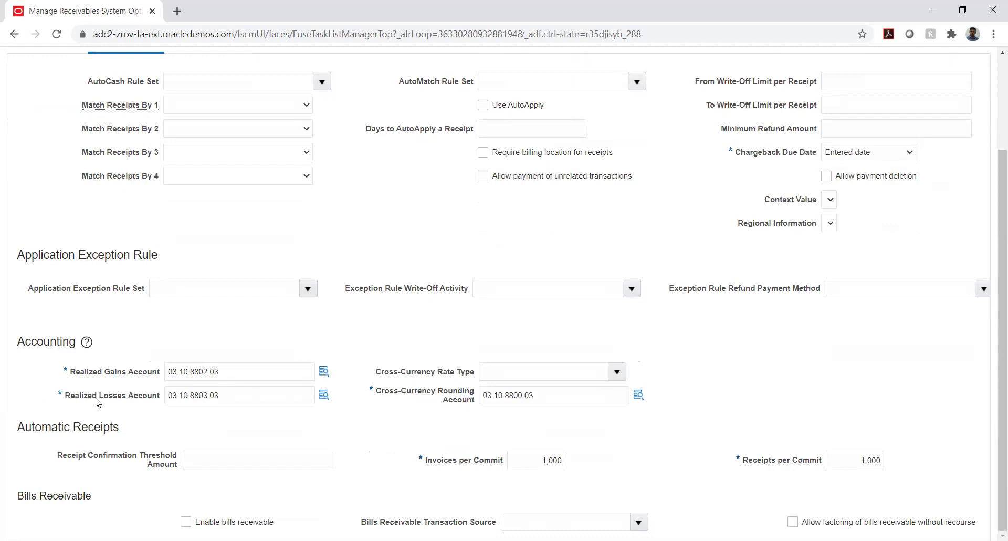
pyautogui.scroll(2, 173, 331)
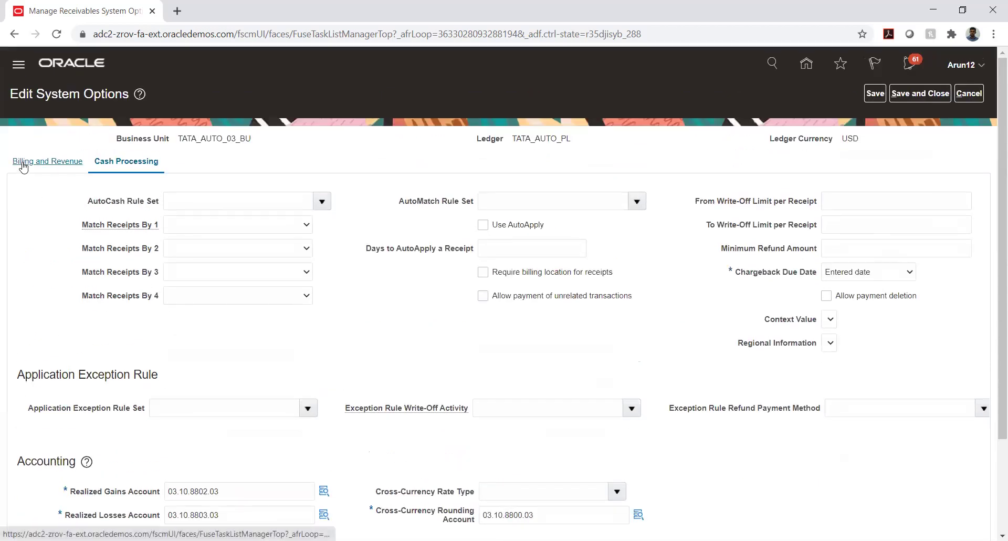
pyautogui.scroll(-2, 51, 283)
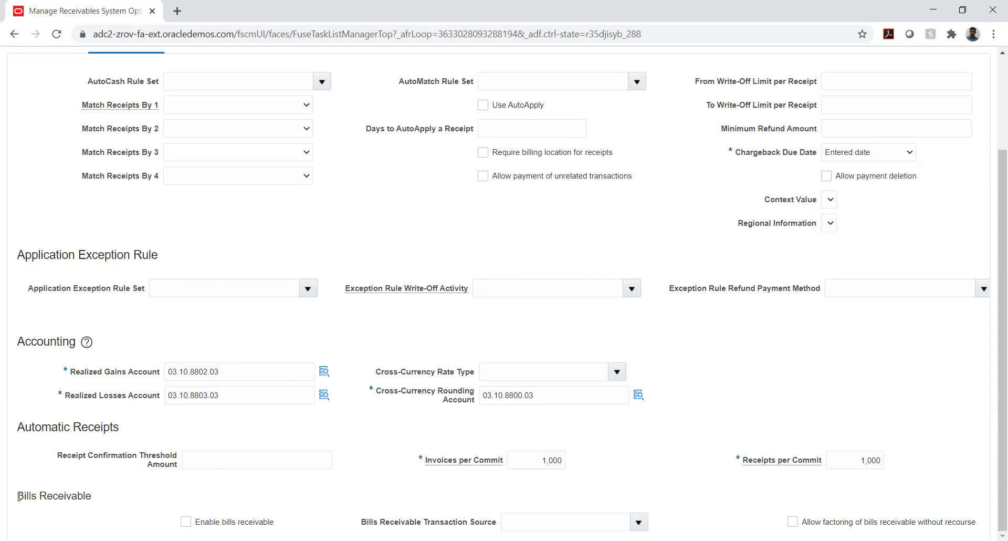
pyautogui.moveTo(19, 495); pyautogui.dragTo(102, 494)
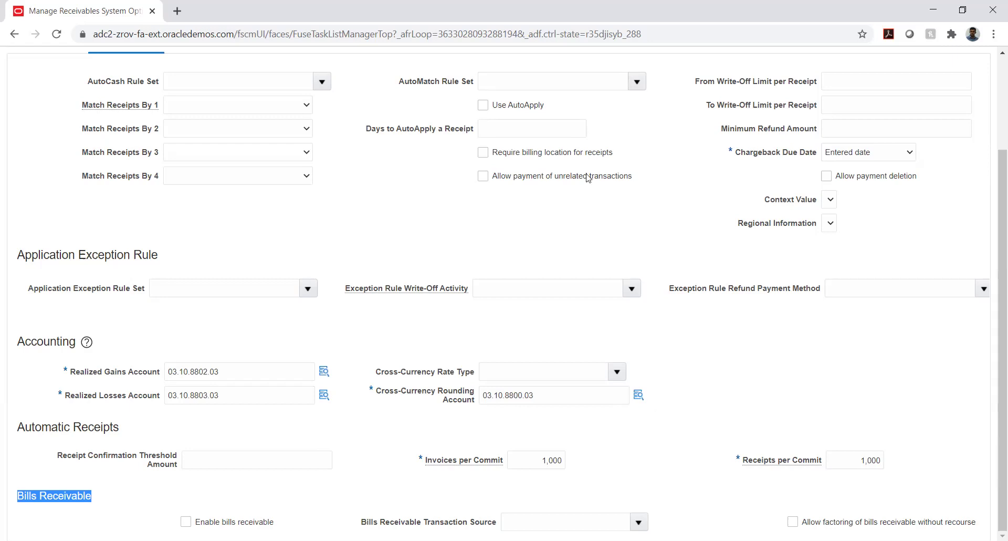
pyautogui.hotkey('alt', 'Tab')
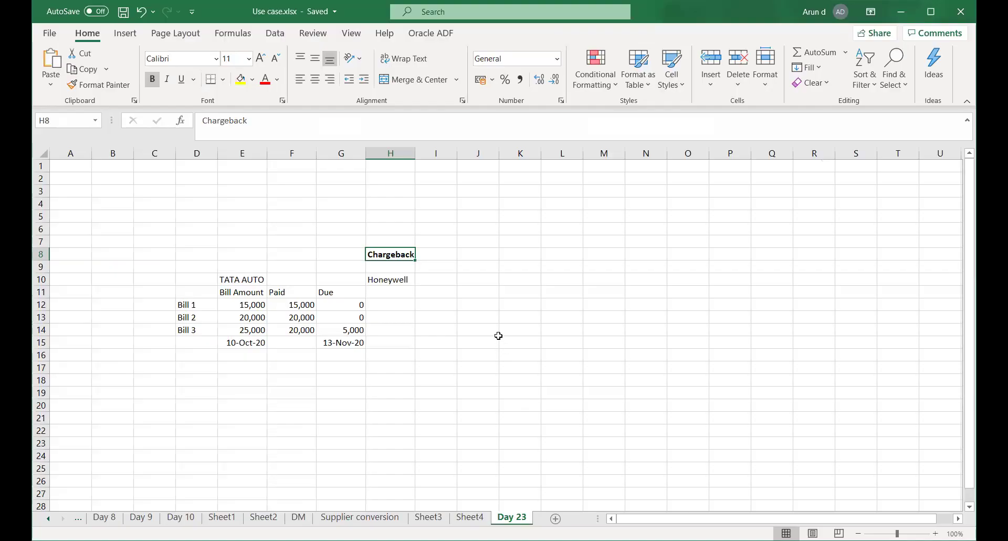
pyautogui.click(491, 332)
# Enter a bold Bills Receivable heading in G19, move to F21 and save
pyautogui.scroll(-2, 430, 399)
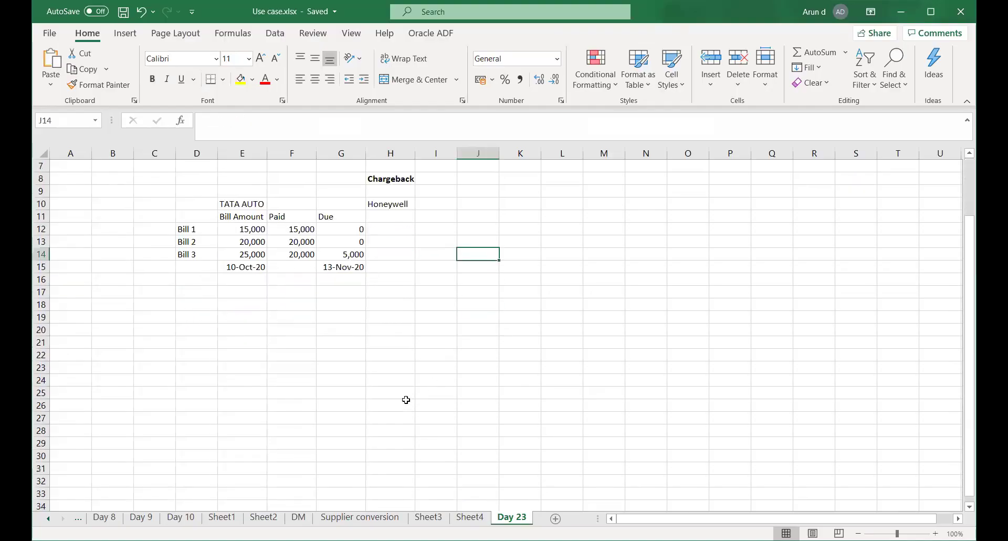
pyautogui.click(360, 319)
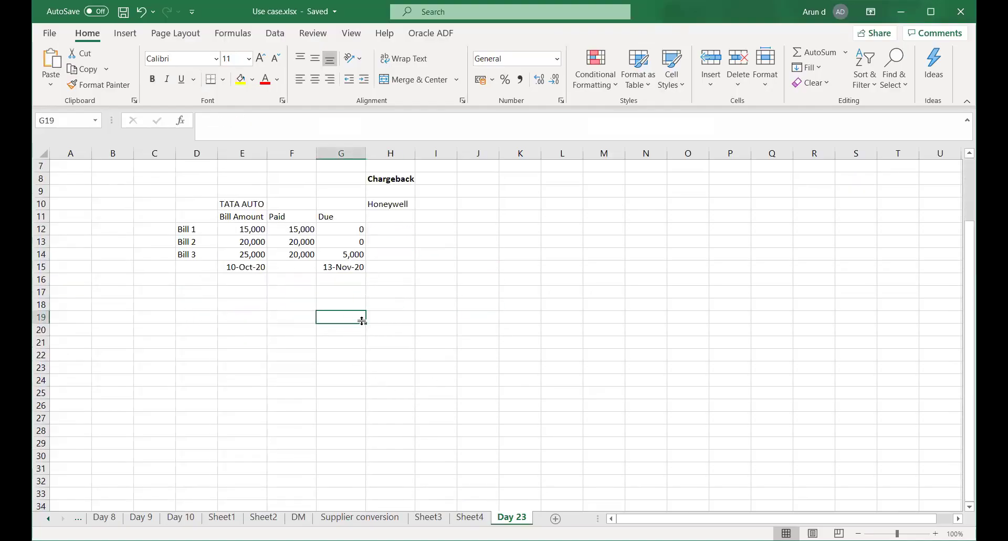
pyautogui.write('Bills Receivable')
pyautogui.press('Return')
pyautogui.click(363, 321)
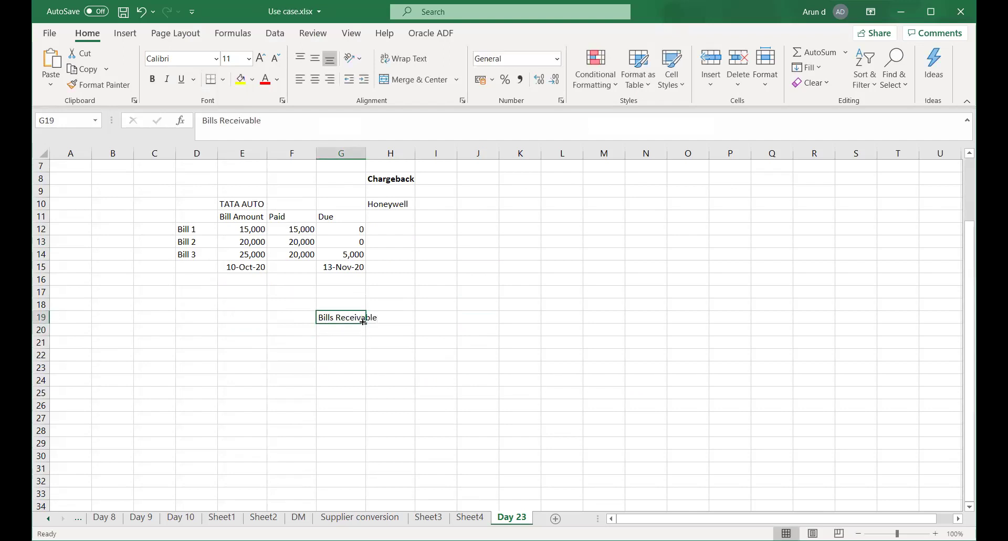
pyautogui.hotkey('ctrl', 'b')
pyautogui.press('Down')
pyautogui.press('Left')
pyautogui.press('Down')
pyautogui.hotkey('ctrl', 's')
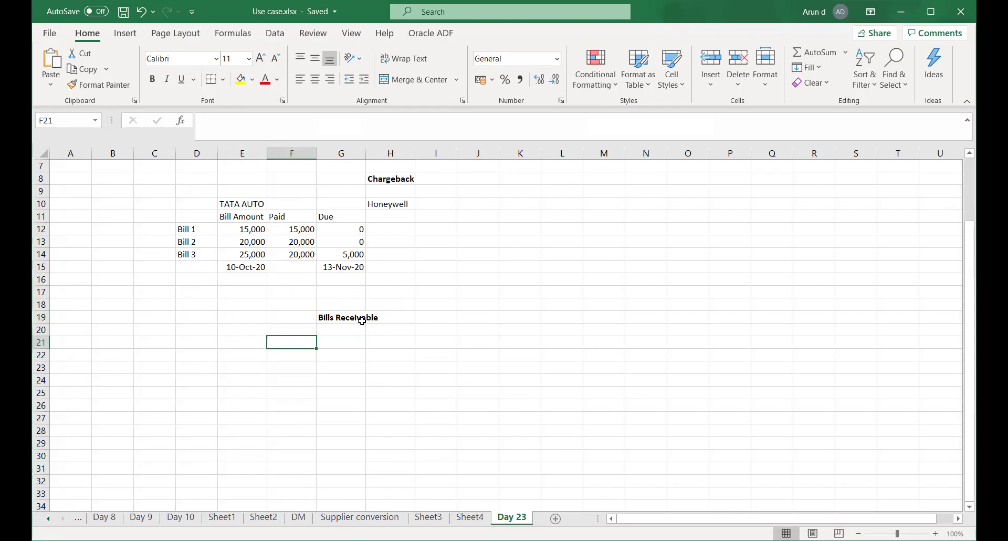
# Enter the Invoice date label with 01-Oct-20 in F21:G21
pyautogui.press('Left')
pyautogui.press('Right')
pyautogui.write('I')
pyautogui.press('BackSpace')
pyautogui.write('Invoic')
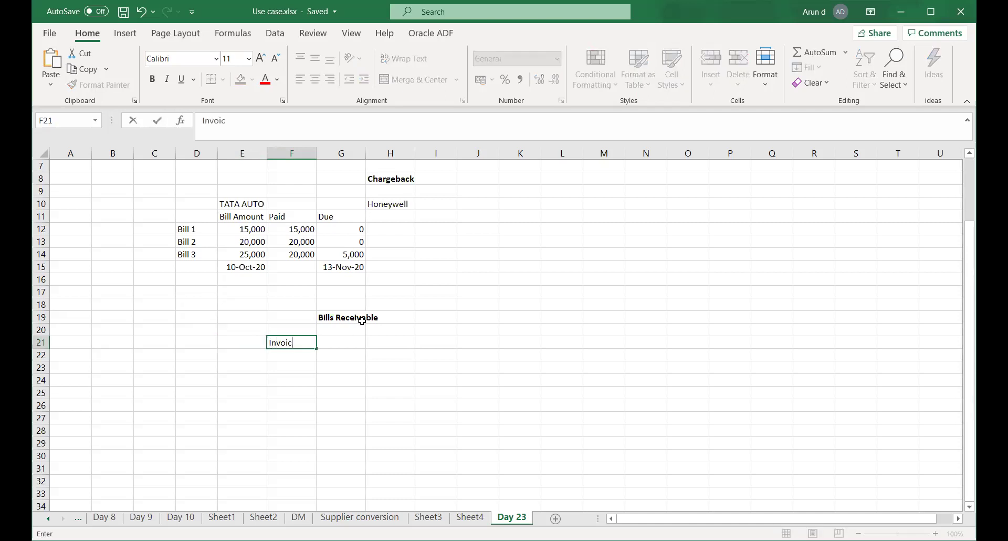
pyautogui.write('e date')
pyautogui.press('Tab')
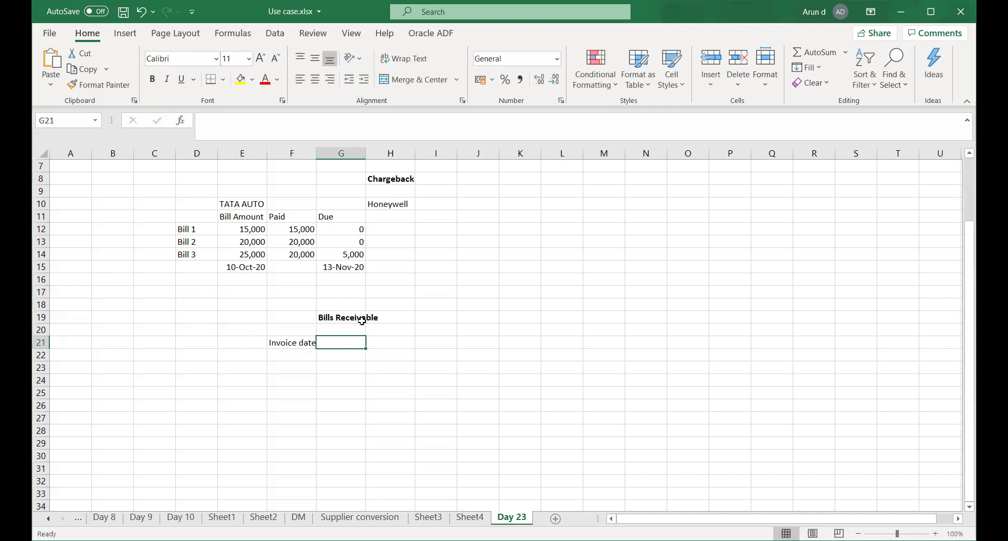
pyautogui.write('1')
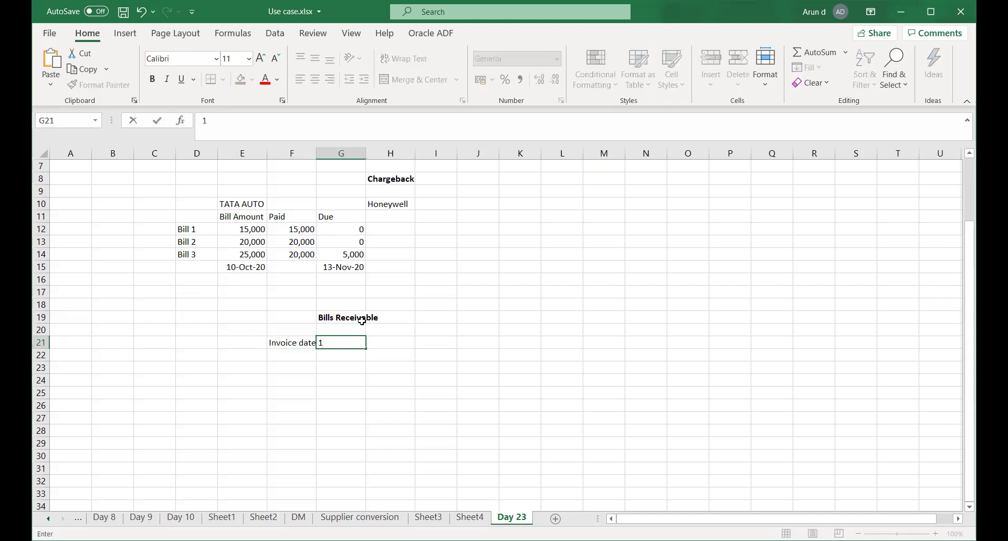
pyautogui.write('-Oct-2020')
pyautogui.press('Return')
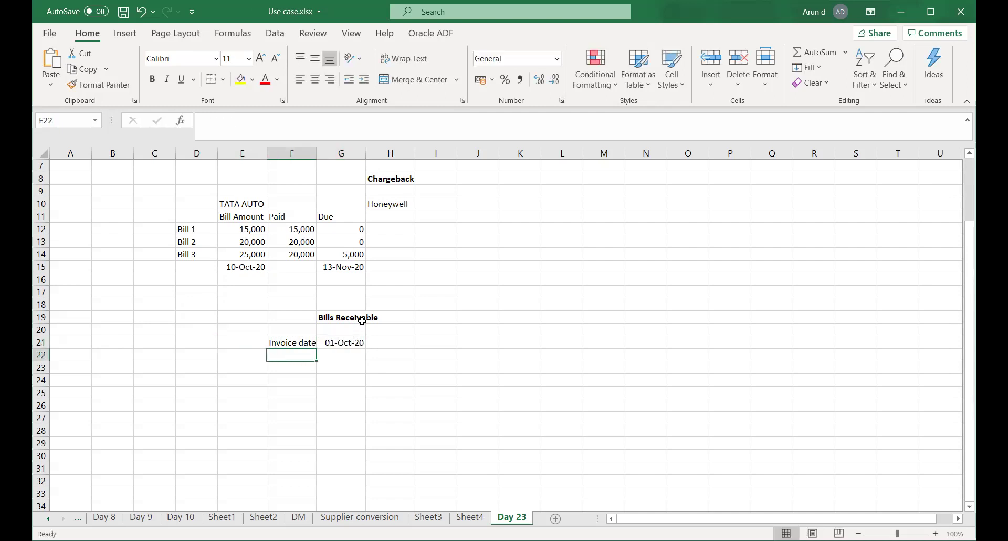
# Enter the Payment Inst date label with 10-Oct-20 in F22:G22
pyautogui.write('P')
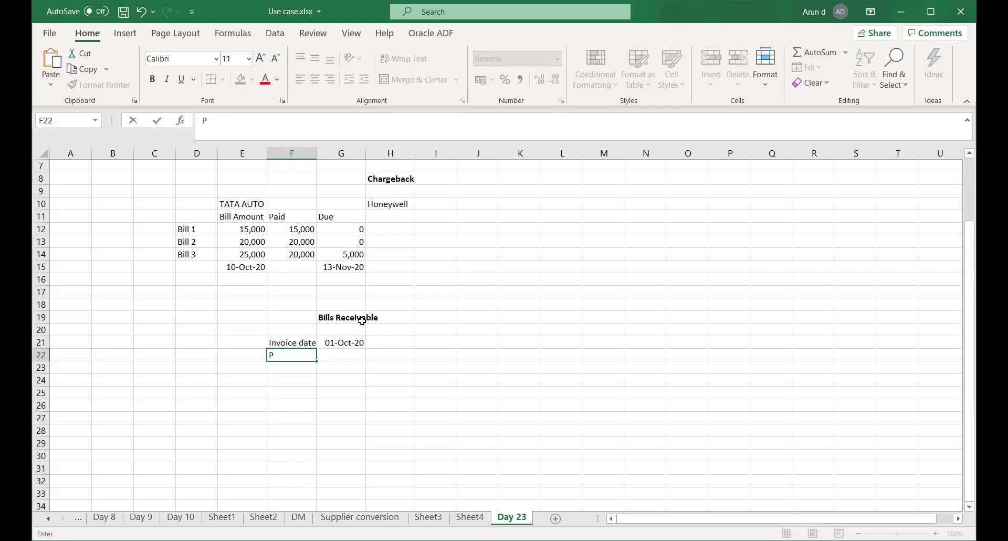
pyautogui.write('ayment Inst date')
pyautogui.press('Tab')
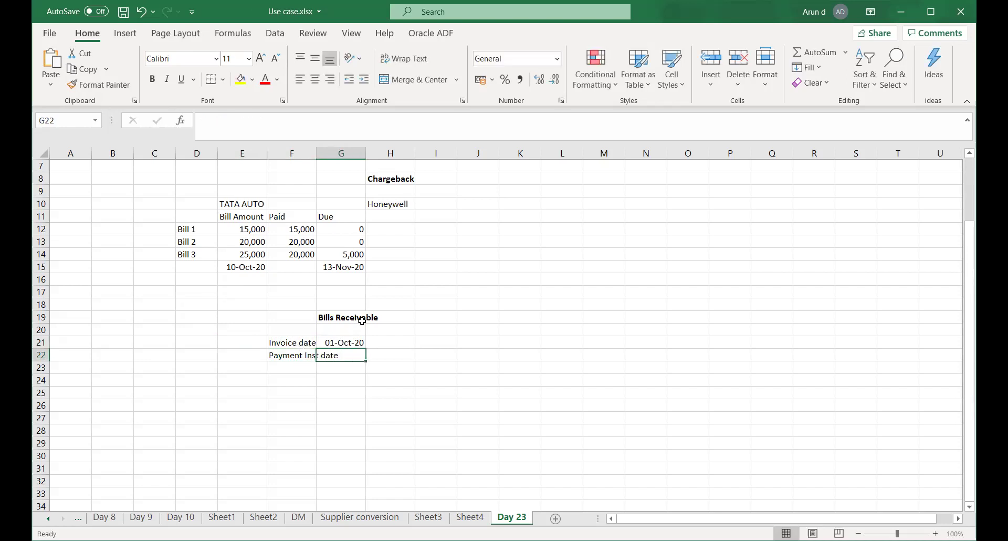
pyautogui.write('10-Oct-2020')
pyautogui.press('Return')
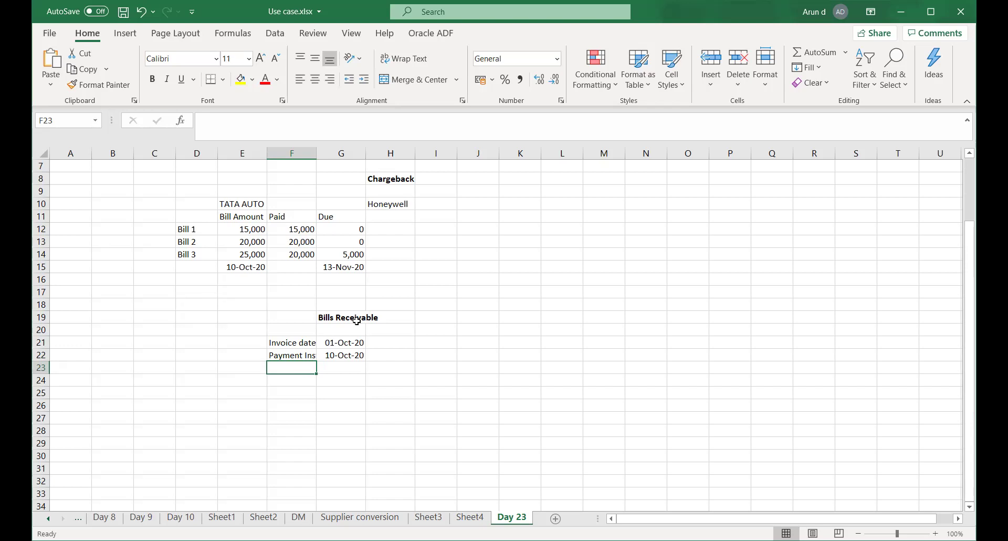
pyautogui.click(287, 342)
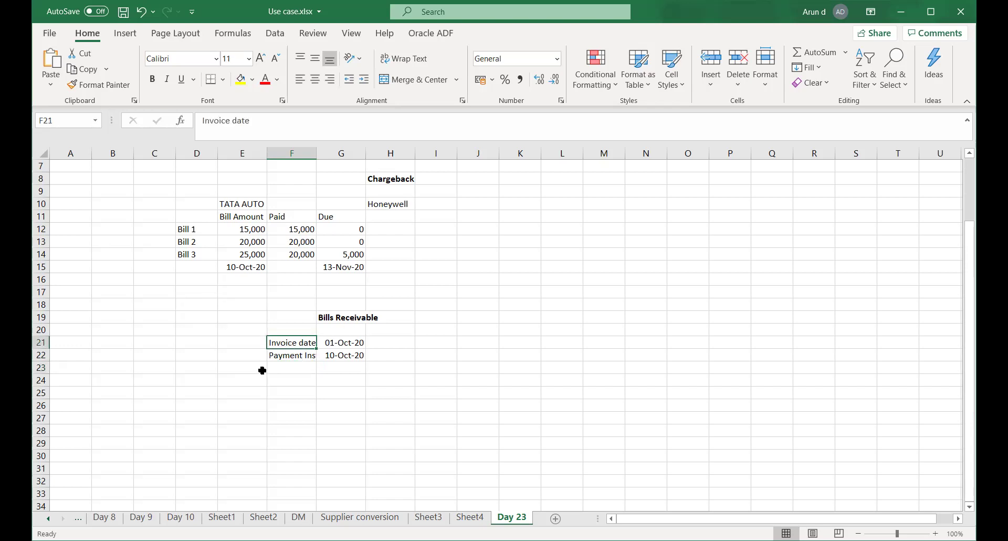
pyautogui.click(287, 356)
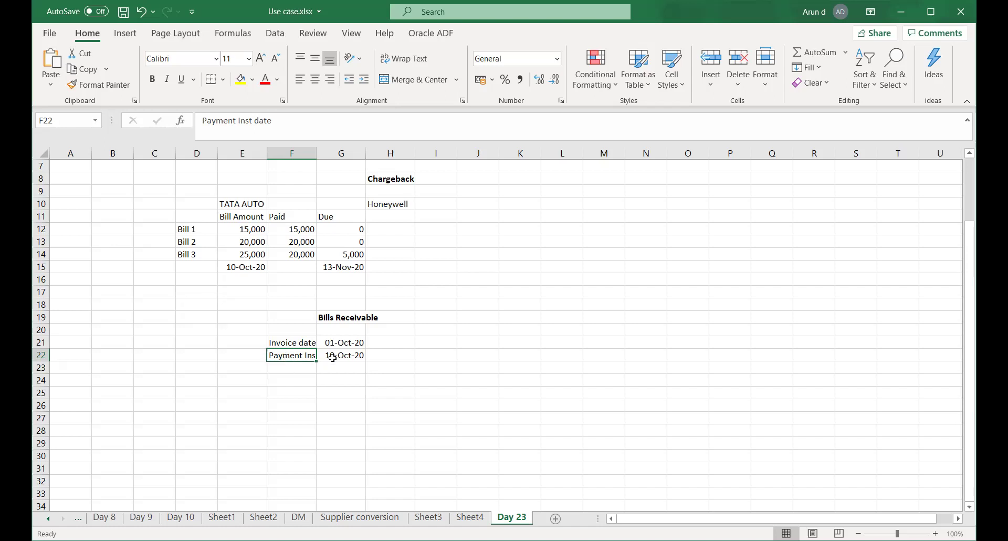
pyautogui.click(333, 357)
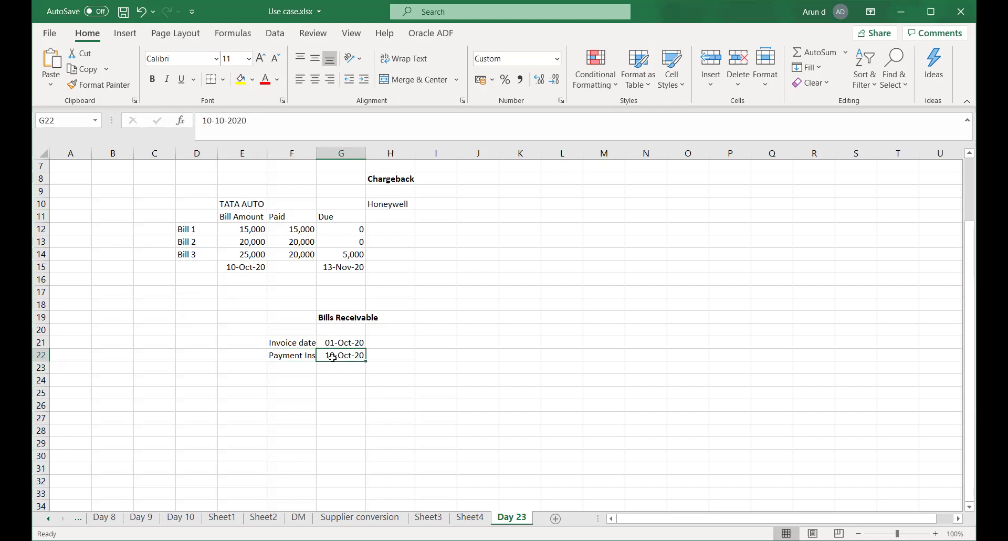
# Add a Maturity row dated 30-Oct-20 in F23:G23
pyautogui.click(277, 366)
pyautogui.write('Matu')
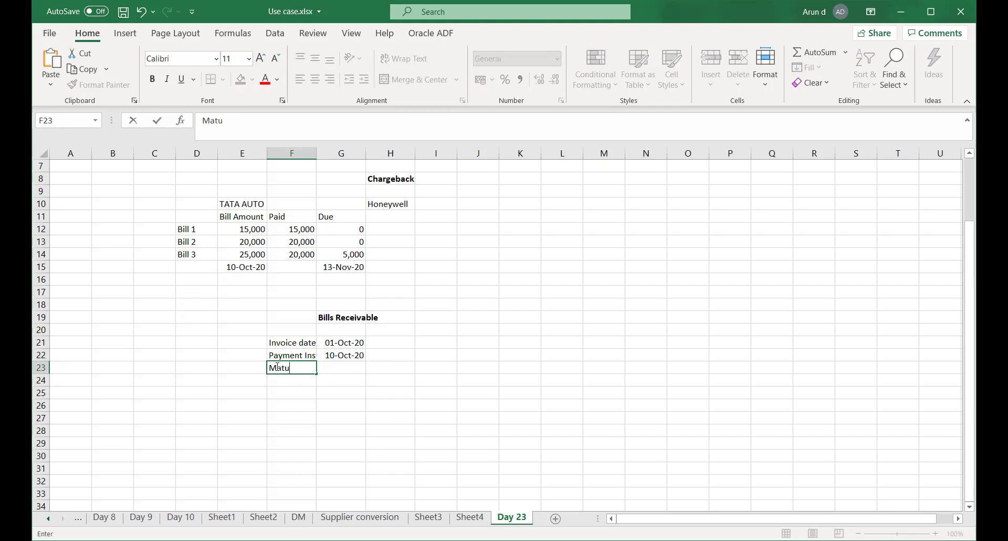
pyautogui.write('rity')
pyautogui.press('Tab')
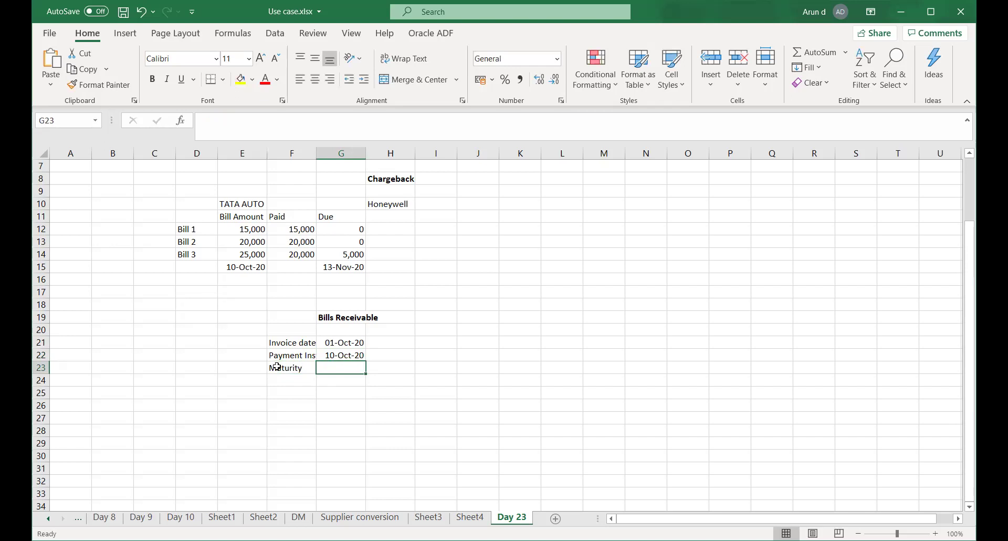
pyautogui.write('30-Oct-20')
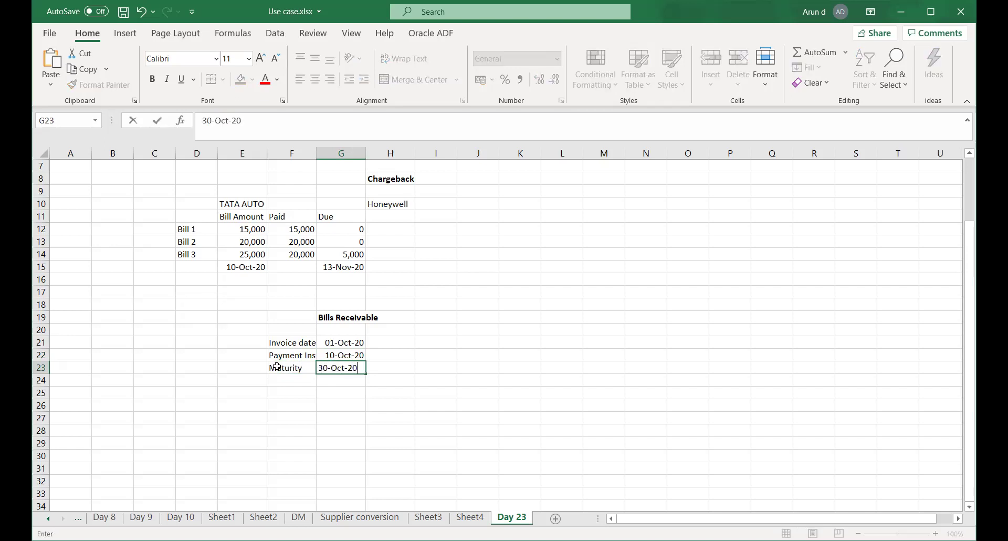
pyautogui.press('Tab')
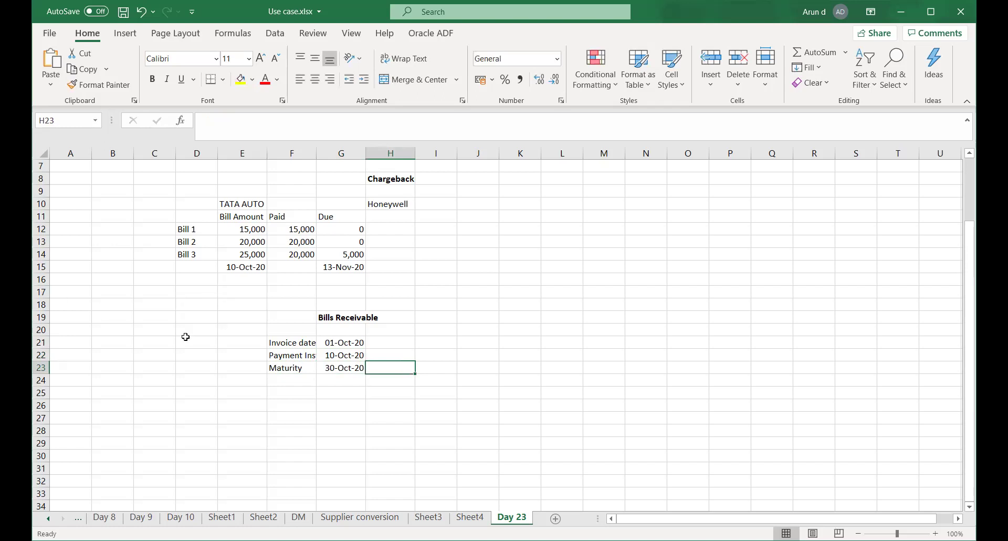
# Review the three Bills Receivable date rows in F21:G23, comparing maturity and payment dates
pyautogui.moveTo(315, 391); pyautogui.dragTo(321, 390)
pyautogui.click(337, 368)
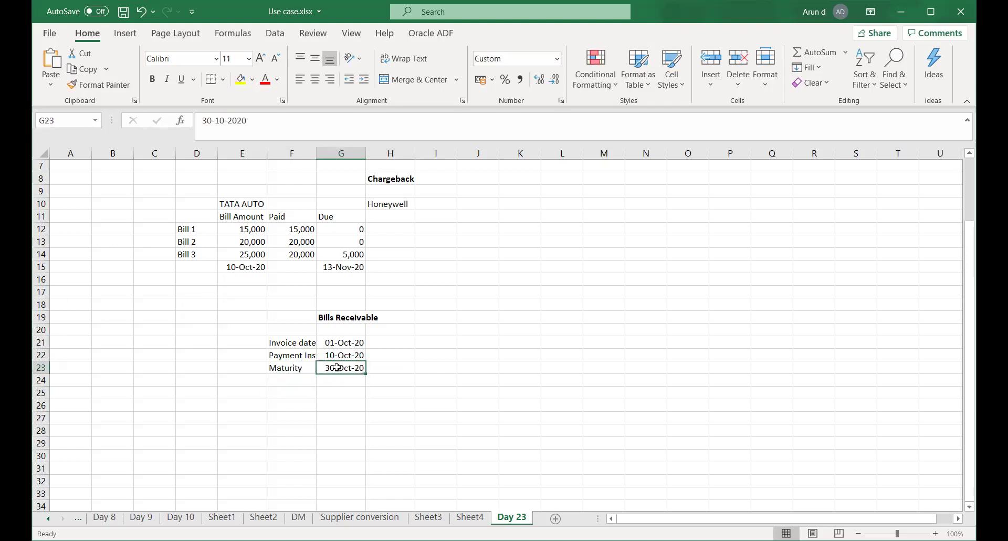
pyautogui.click(334, 355)
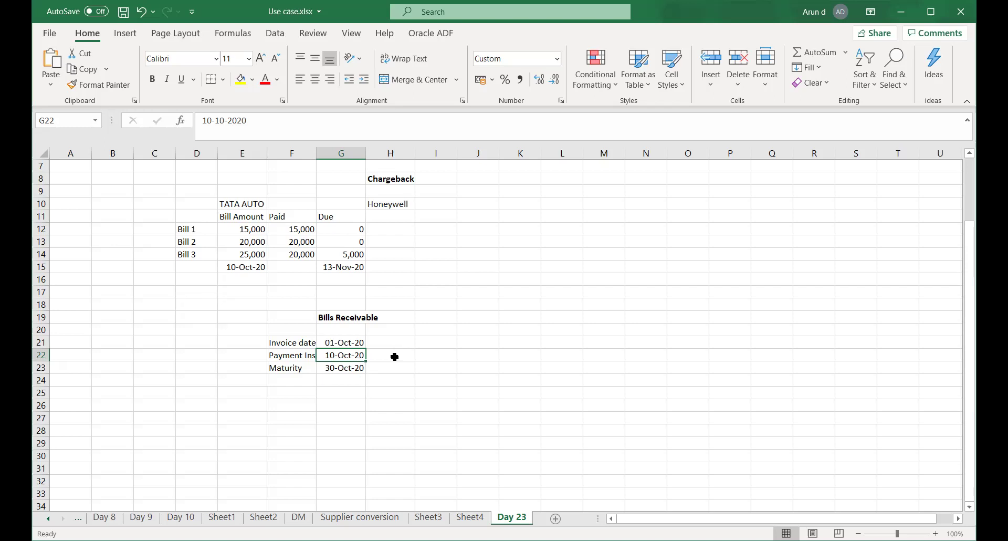
pyautogui.moveTo(287, 344); pyautogui.dragTo(351, 370)
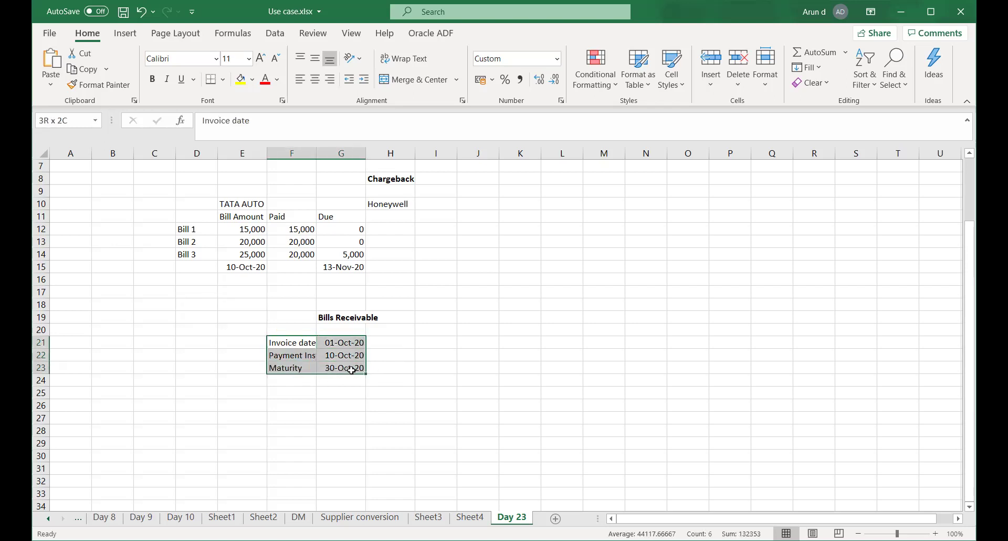
pyautogui.click(340, 402)
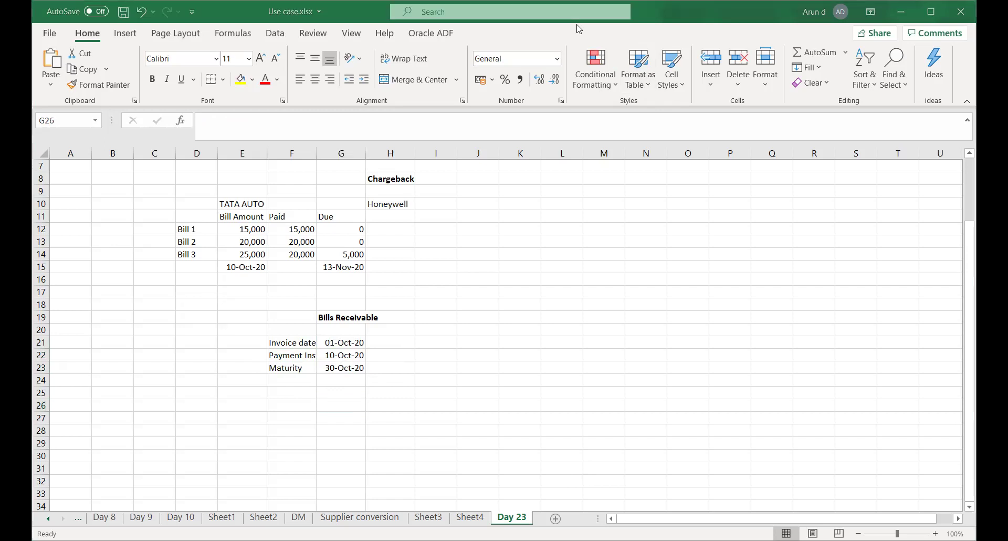
# Return to the Edit System Options page in Chrome and scroll to the Bills Receivable section
pyautogui.hotkey('alt', 'Tab')
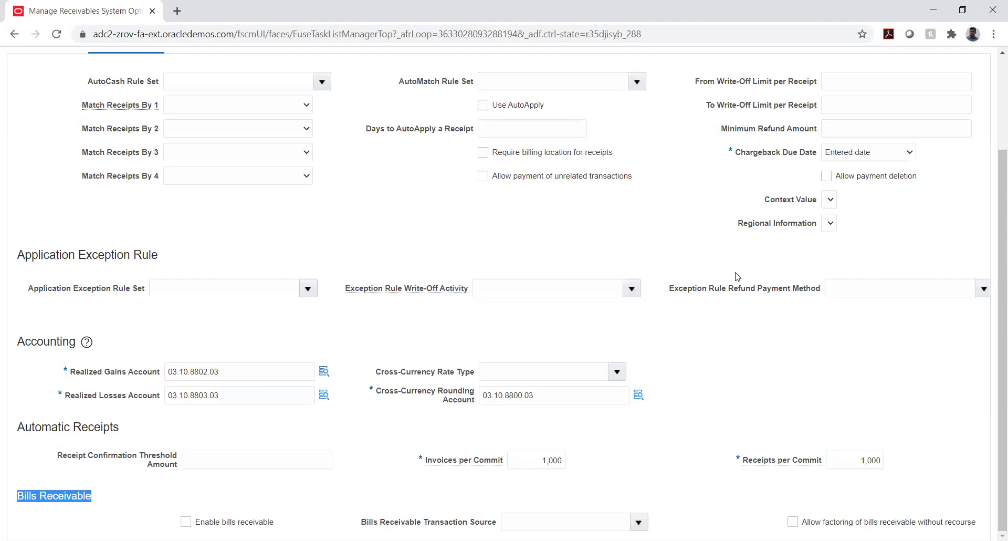
pyautogui.scroll(3, 736, 275)
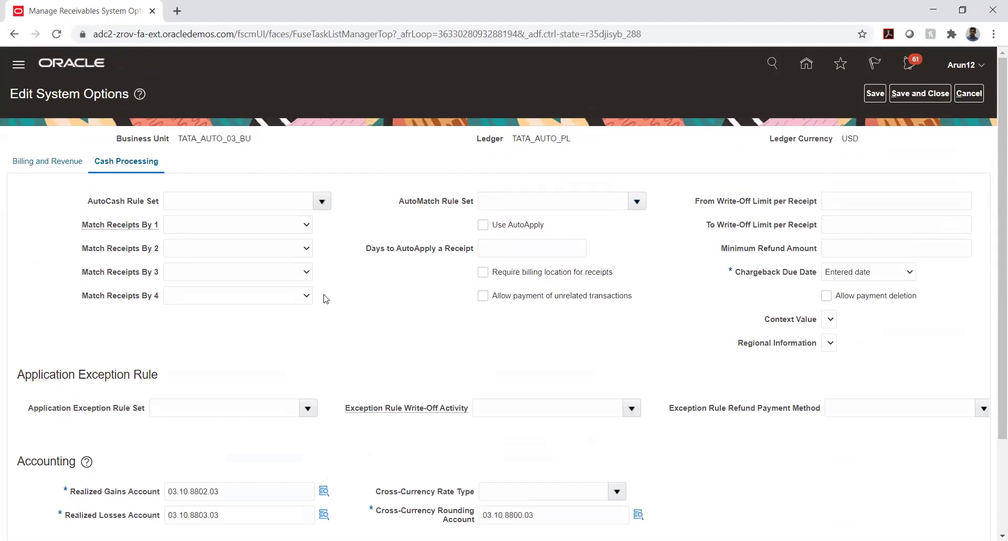
pyautogui.scroll(-2, 344, 292)
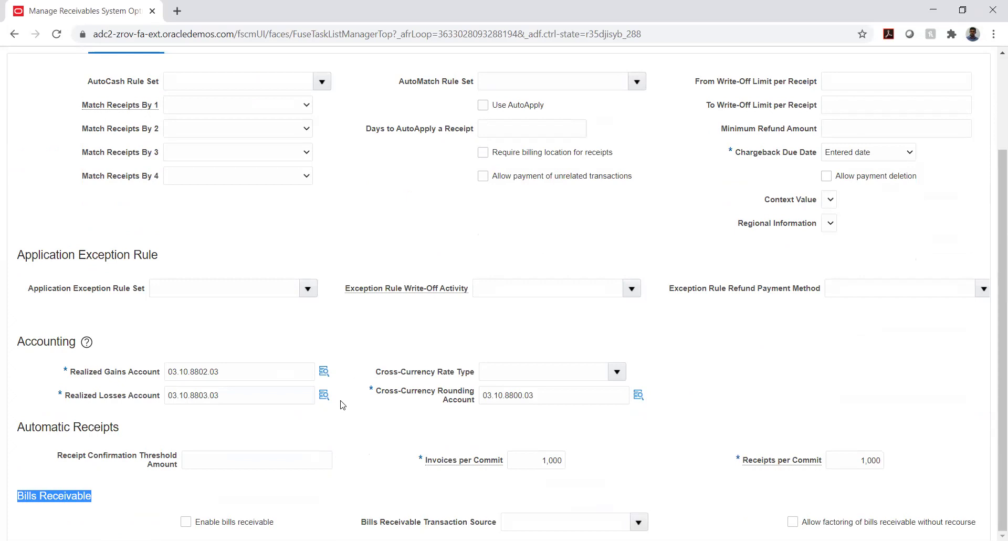
pyautogui.click(176, 506)
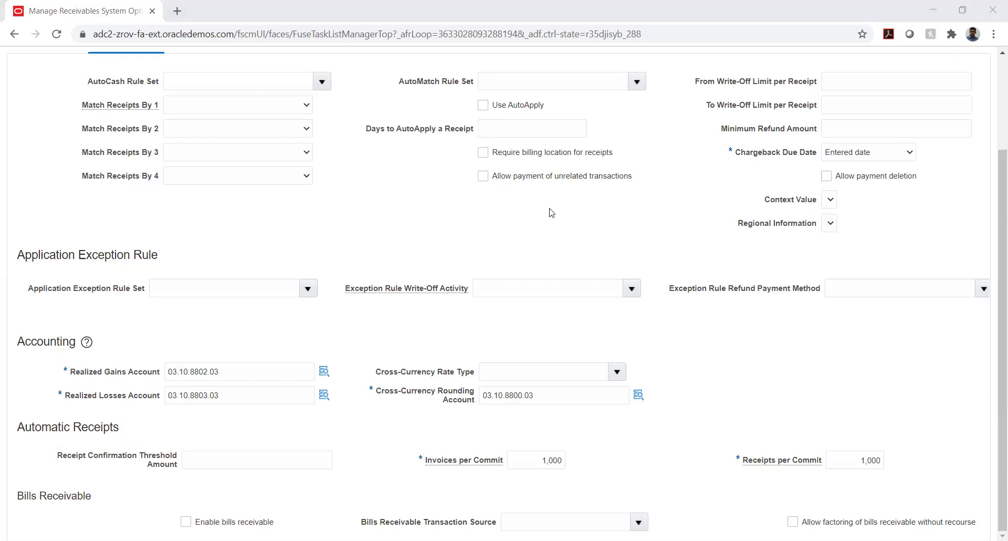
# Save and close TATA_AUTO_03_BU's Cash Processing system options
pyautogui.moveTo(375, 292)
pyautogui.scroll(3, 827, 142)
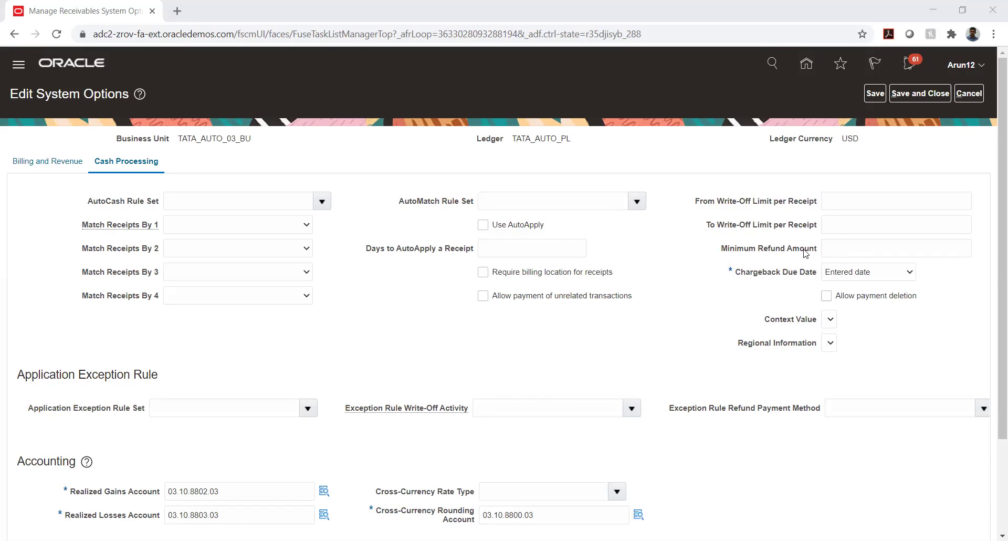
pyautogui.click(917, 94)
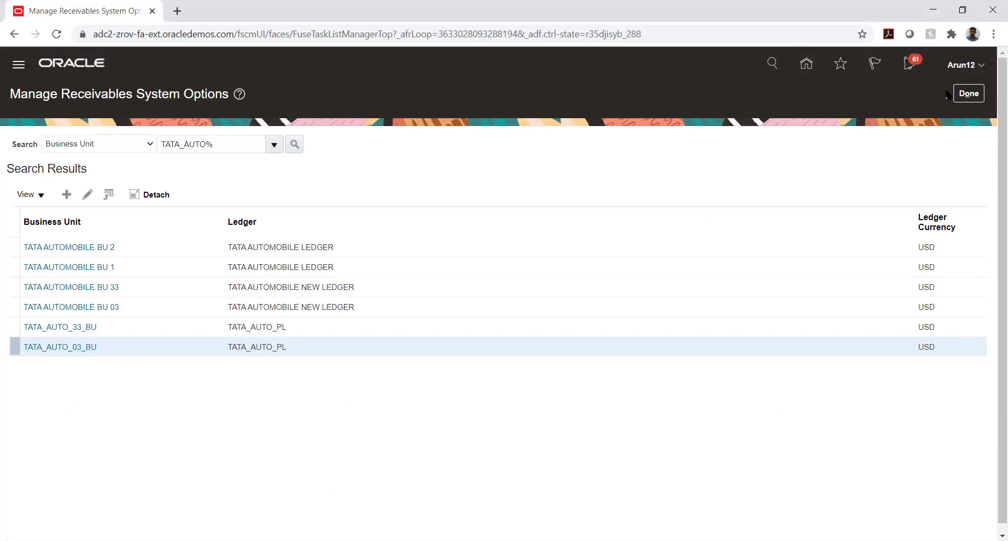
# Return to TATA PROJECT and expand Define Common Accounts Receivable Configuration's tasks
pyautogui.click(968, 93)
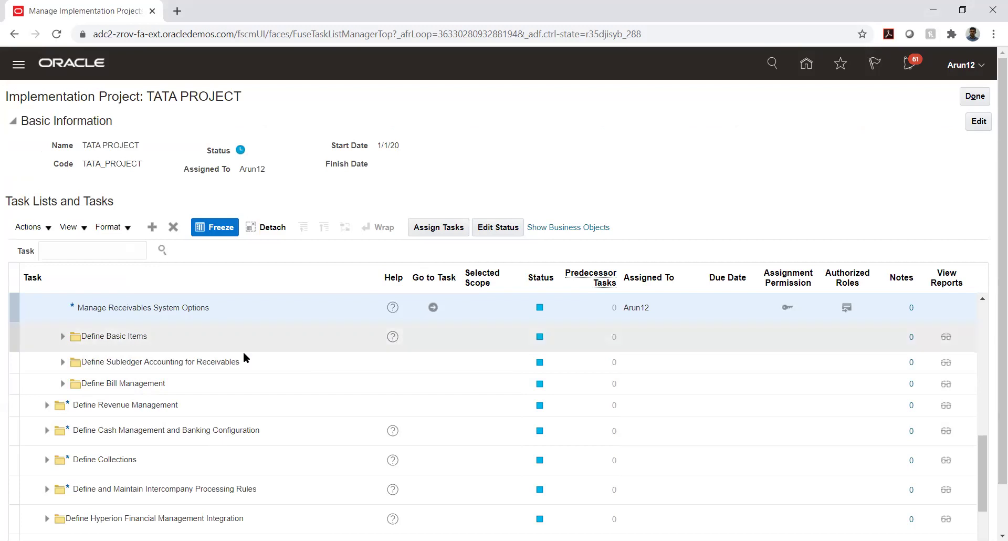
pyautogui.scroll(1, 273, 378)
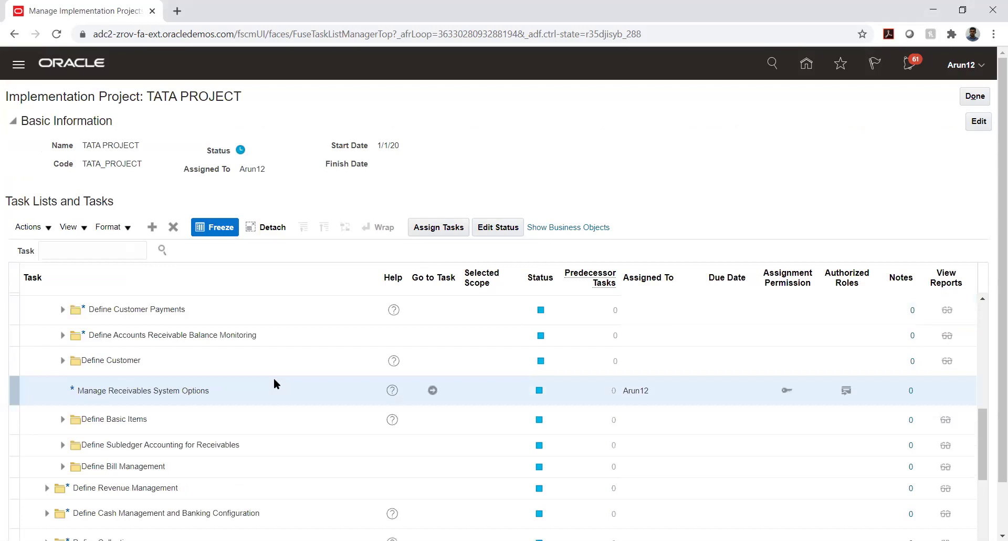
pyautogui.scroll(3, 274, 379)
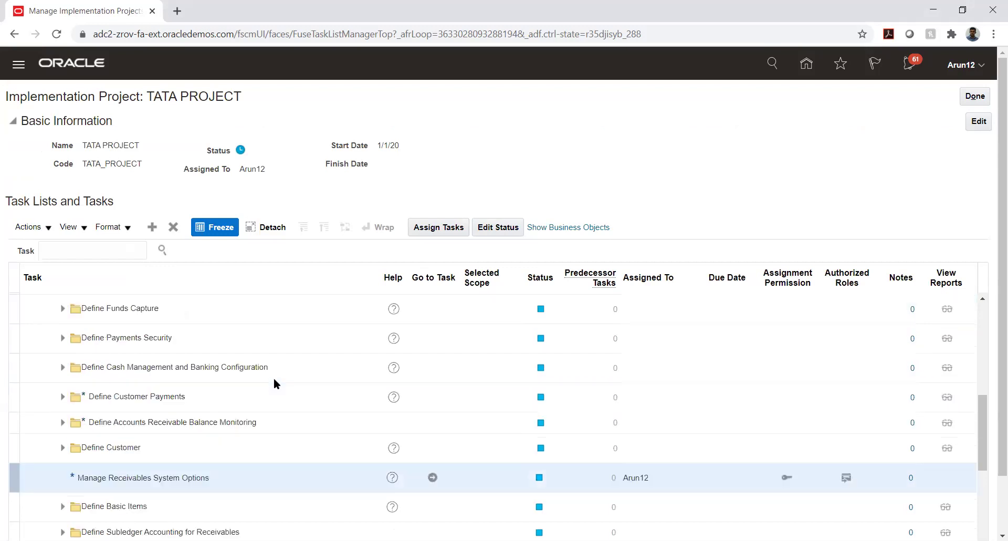
pyautogui.scroll(1, 273, 379)
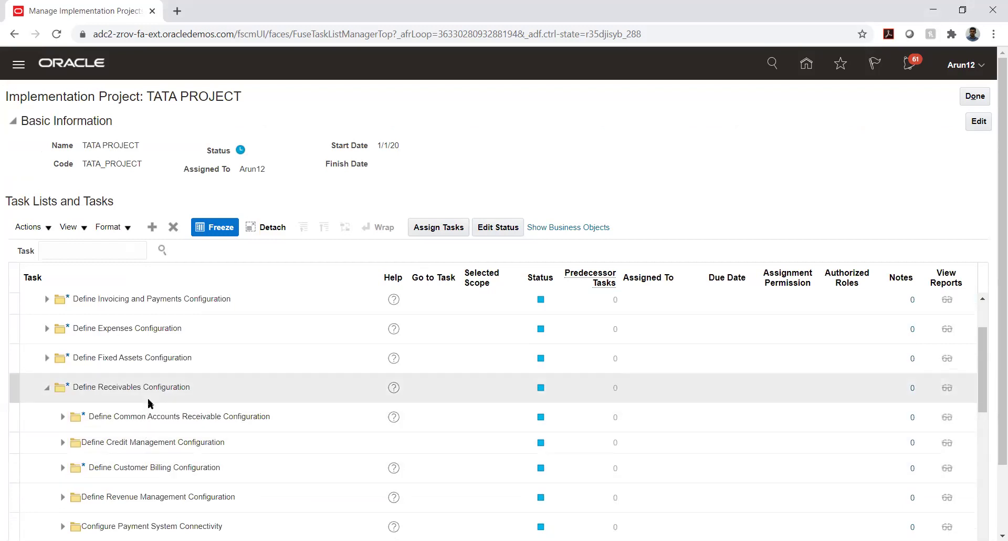
pyautogui.scroll(-1, 151, 403)
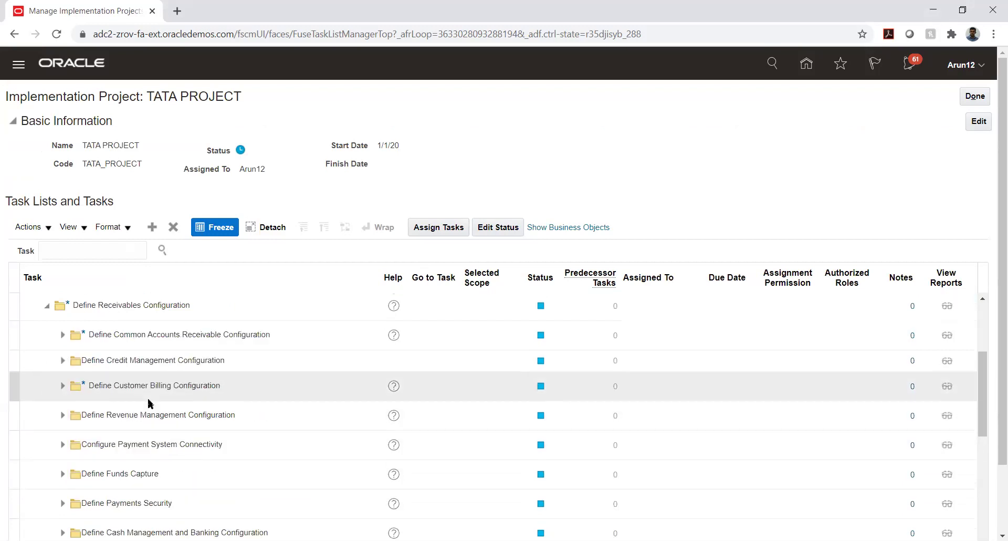
pyautogui.click(63, 334)
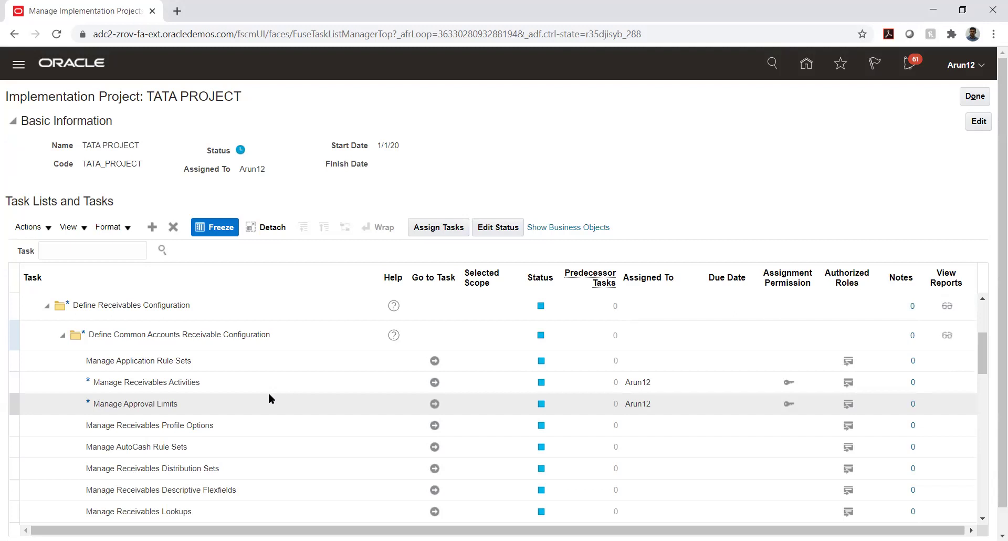
pyautogui.click(198, 376)
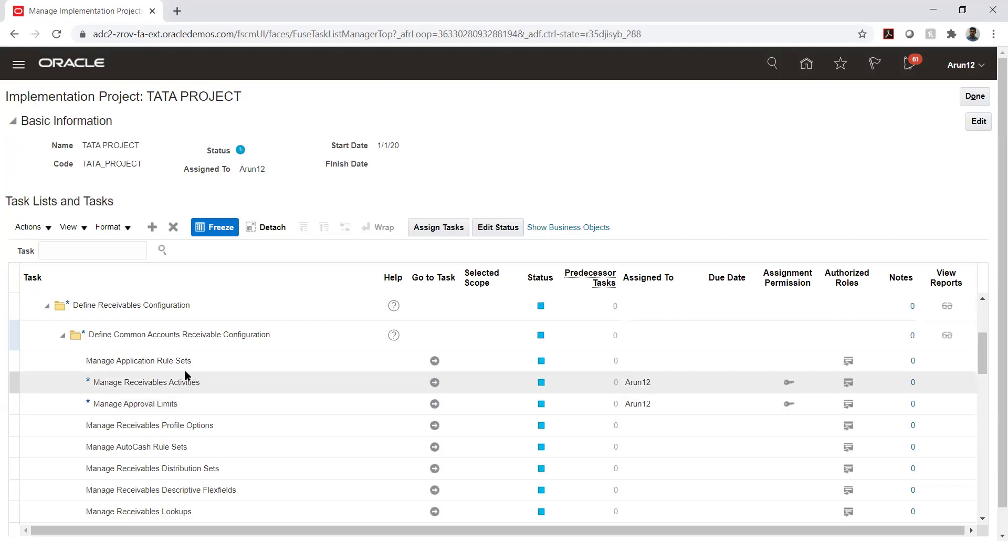
pyautogui.click(131, 466)
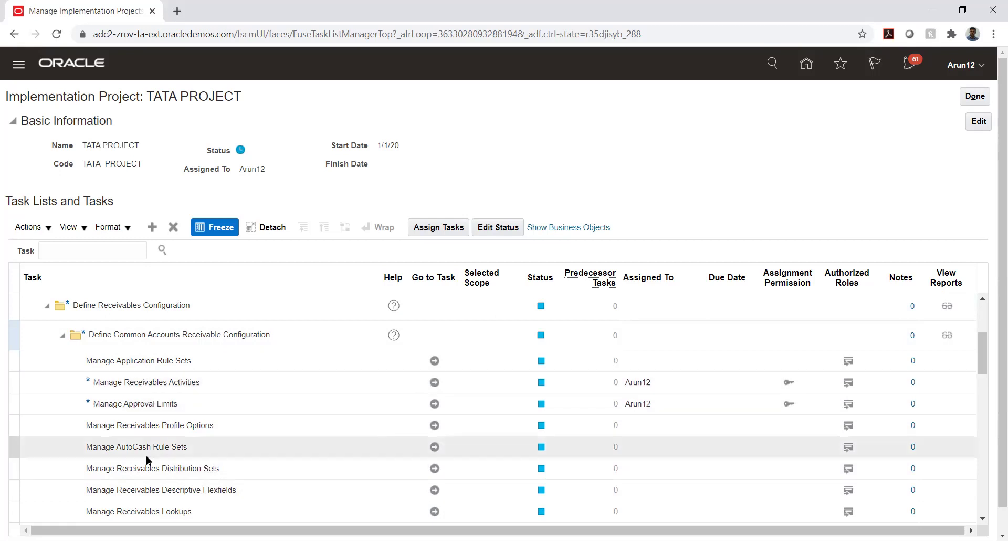
pyautogui.click(246, 383)
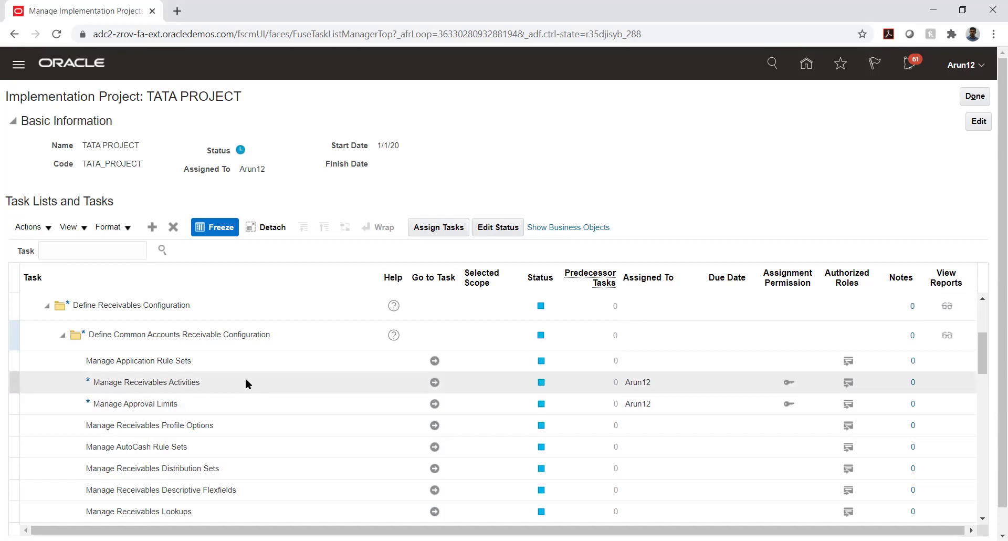
pyautogui.click(216, 431)
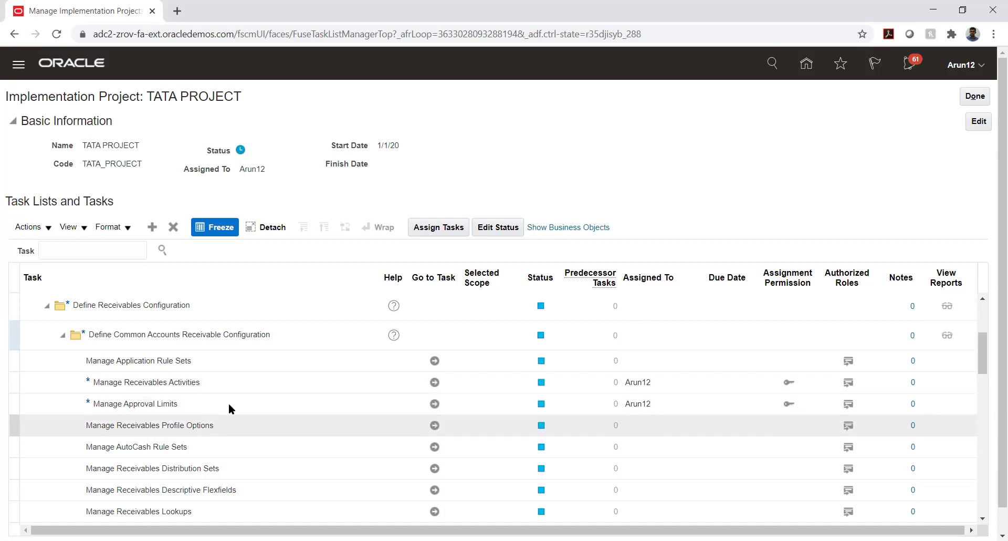
pyautogui.click(239, 387)
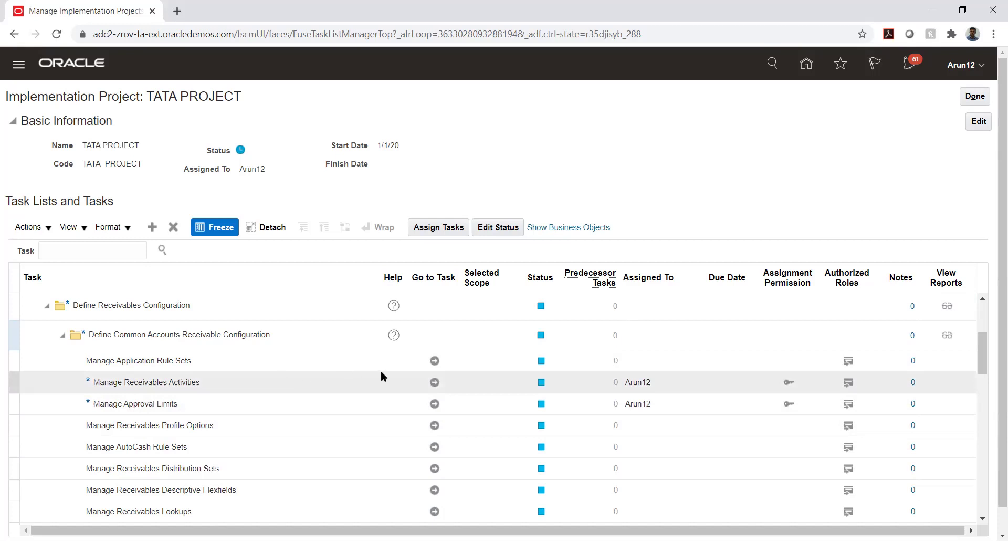
# Open Manage Receivables Activities and try TS_01_BU as the search business unit
pyautogui.click(435, 383)
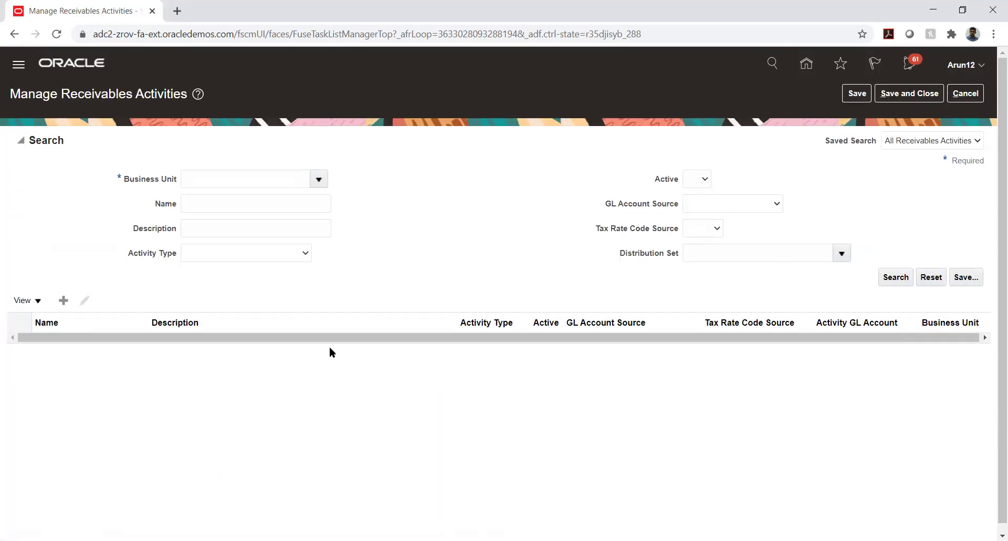
pyautogui.click(297, 179)
pyautogui.write('TATA_A')
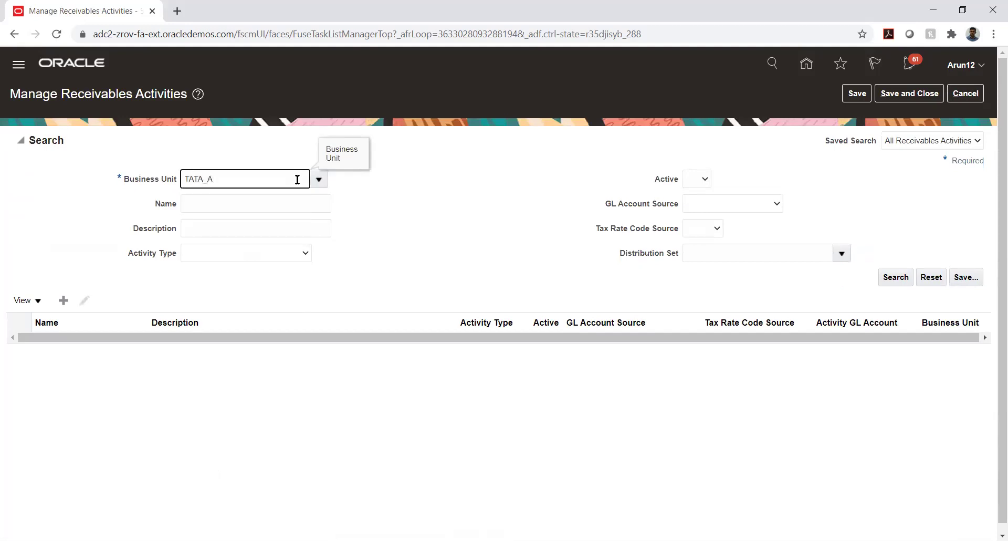
pyautogui.press('BackSpace')
pyautogui.press('BackSpace')
pyautogui.press('BackSpace')
pyautogui.press('BackSpace')
pyautogui.press('BackSpace')
pyautogui.press('BackSpace')
pyautogui.write('TS')
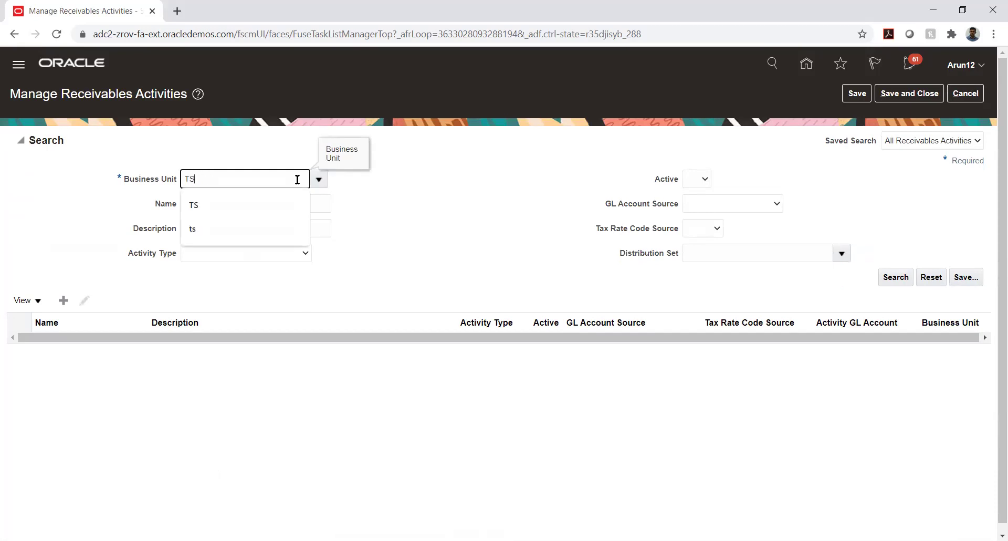
pyautogui.press('Tab')
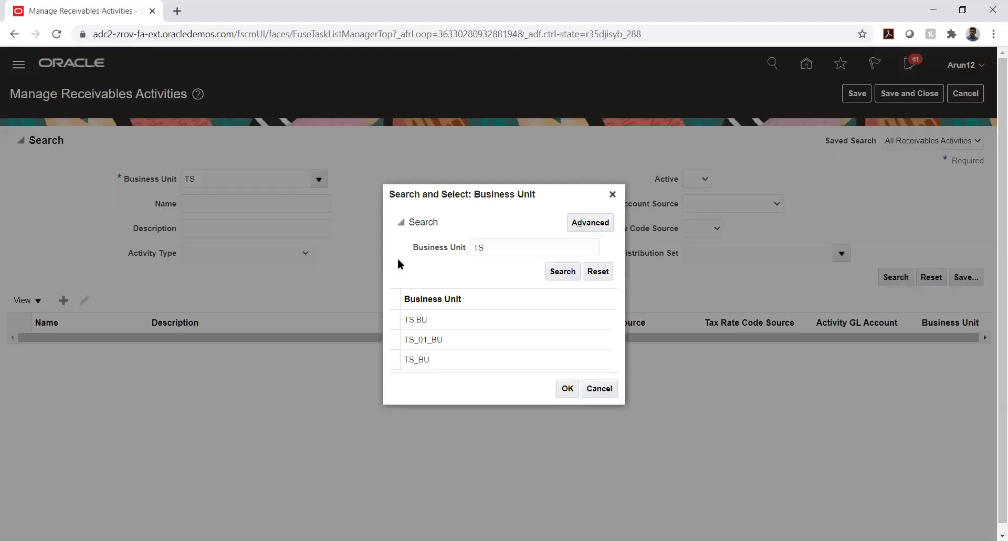
pyautogui.click(457, 339)
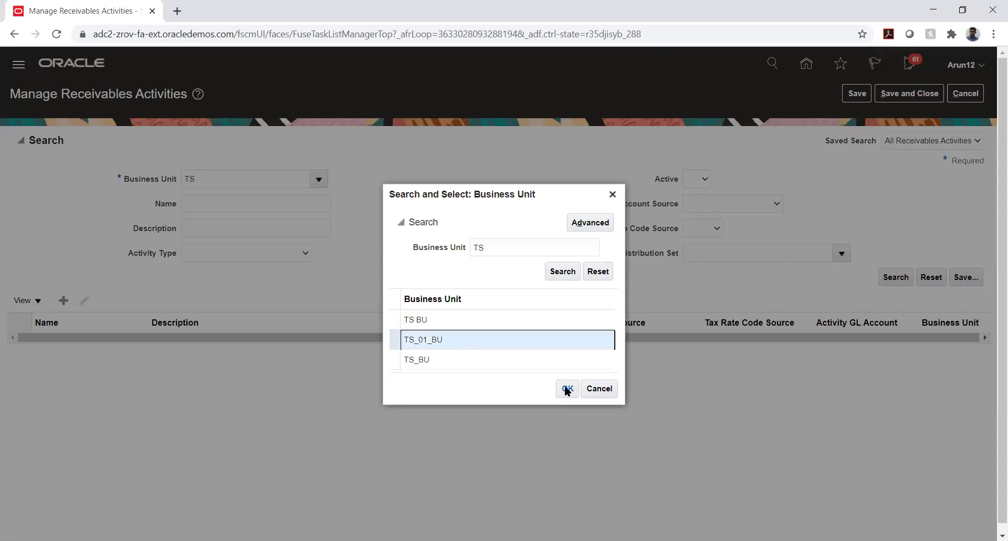
pyautogui.click(567, 389)
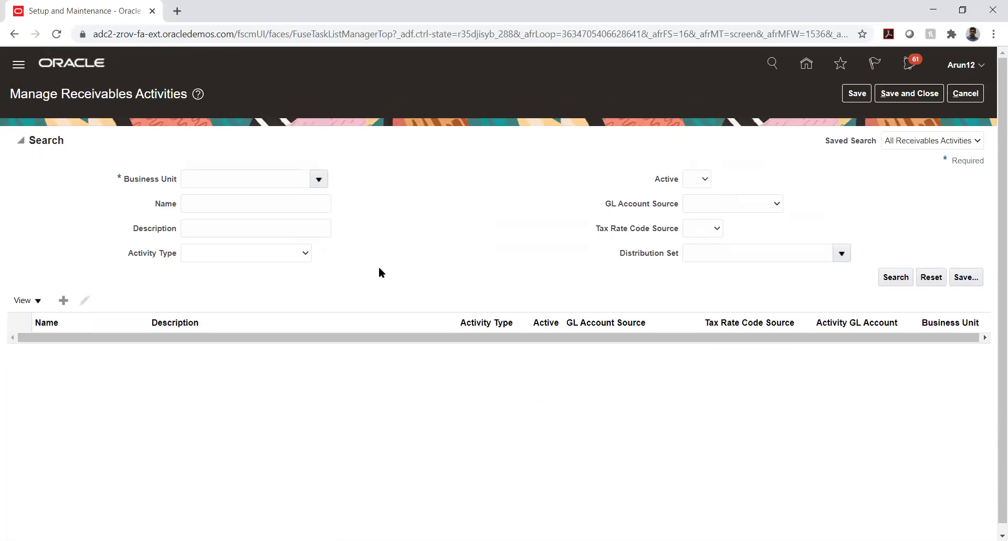
# Open the full business unit search and clear the term to list all business units
pyautogui.click(319, 179)
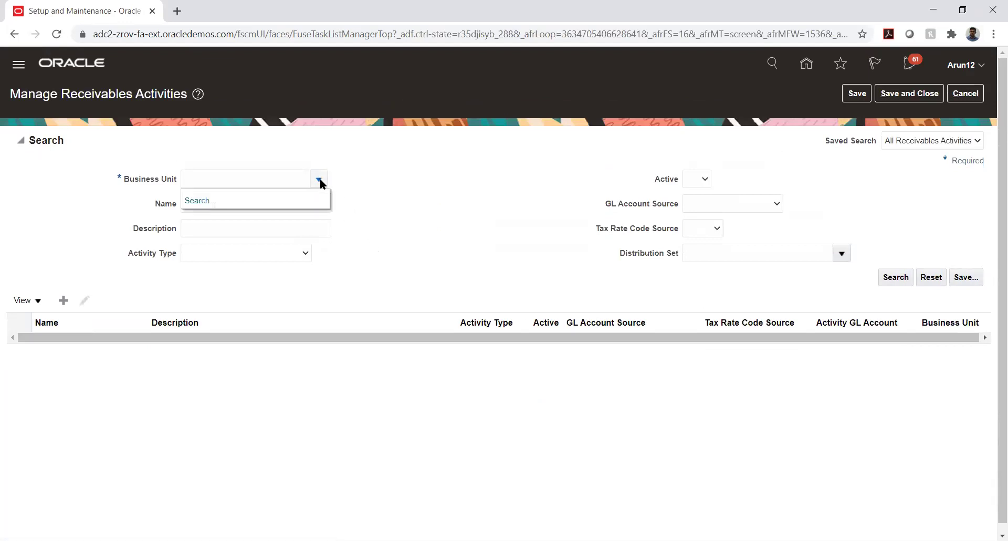
pyautogui.click(201, 201)
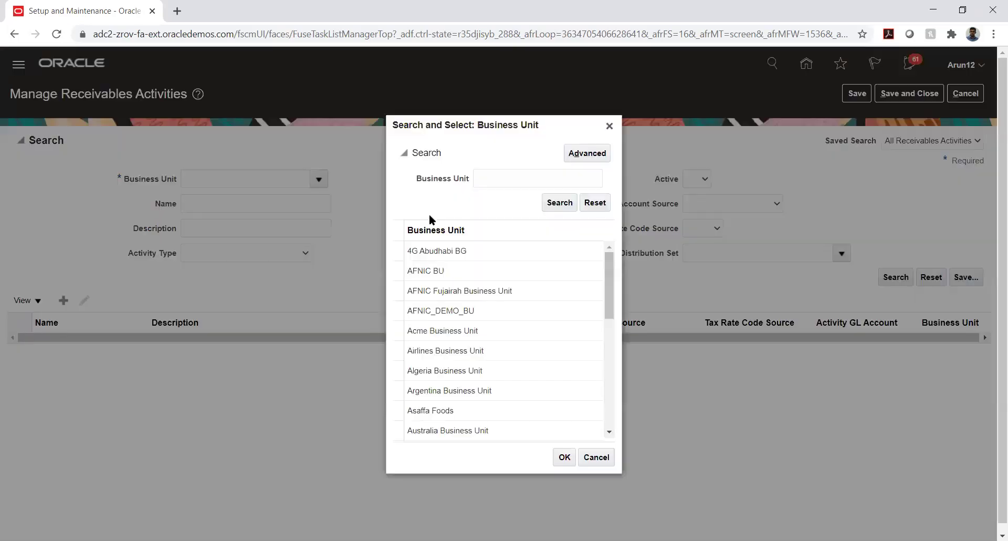
pyautogui.click(483, 180)
pyautogui.write('T')
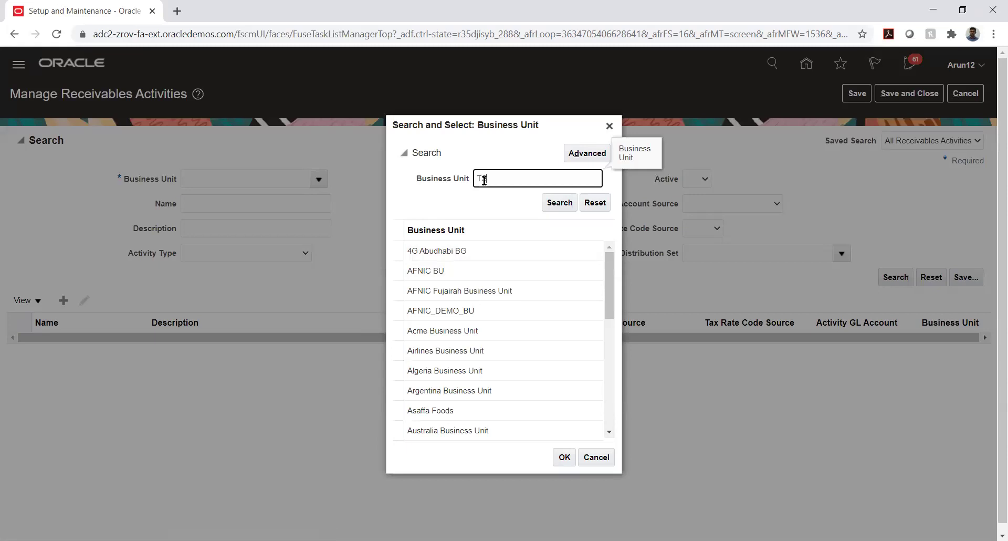
pyautogui.write('S')
pyautogui.press('Return')
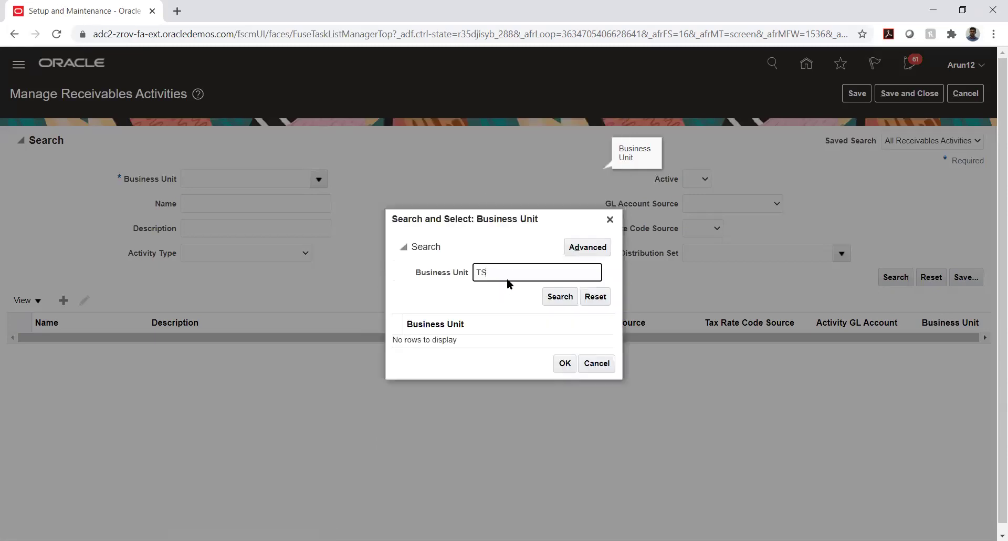
pyautogui.doubleClick(510, 270)
pyautogui.press('BackSpace')
pyautogui.press('Return')
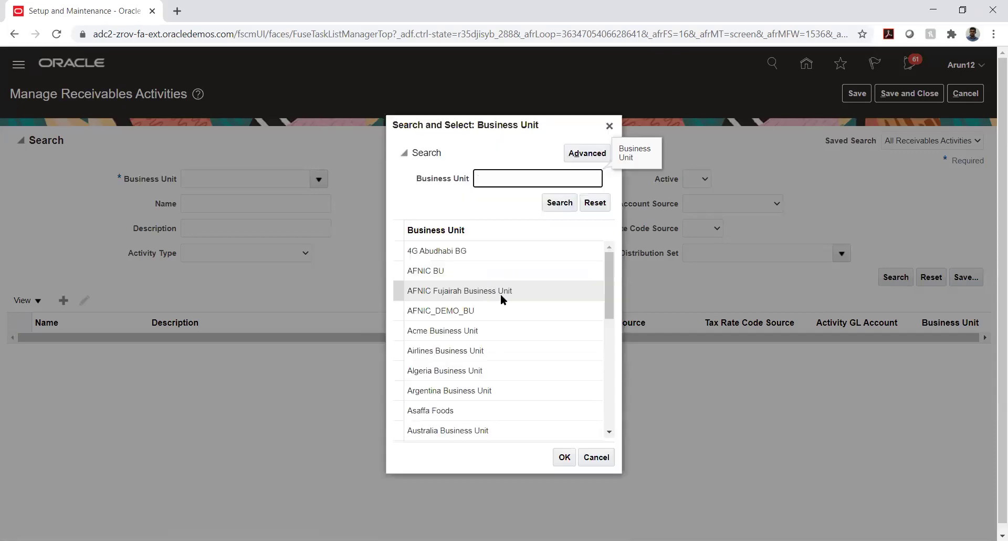
# Choose TATA_AUTO_03_BU as the business unit and search its receivables activities
pyautogui.scroll(-5, 499, 294)
pyautogui.scroll(-5, 503, 296)
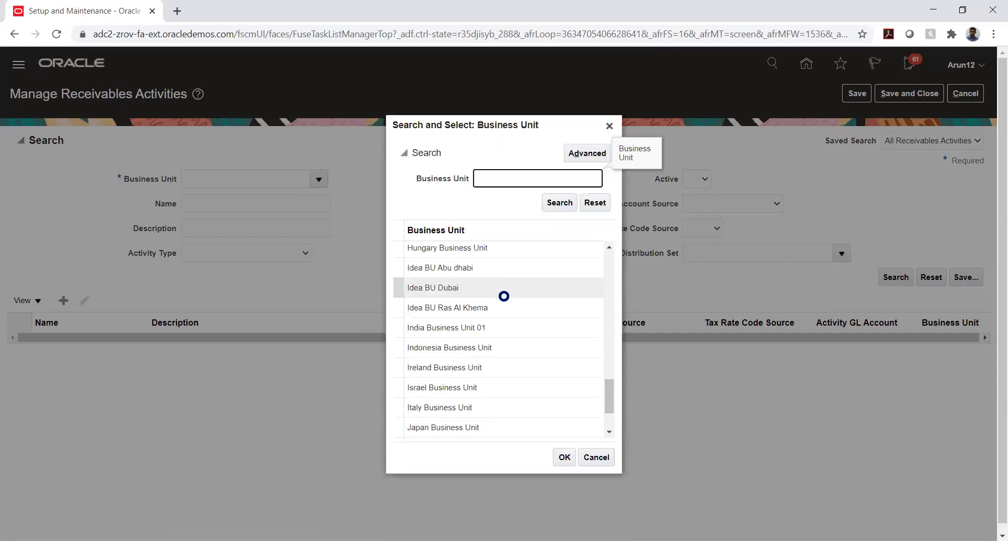
pyautogui.scroll(-10, 503, 295)
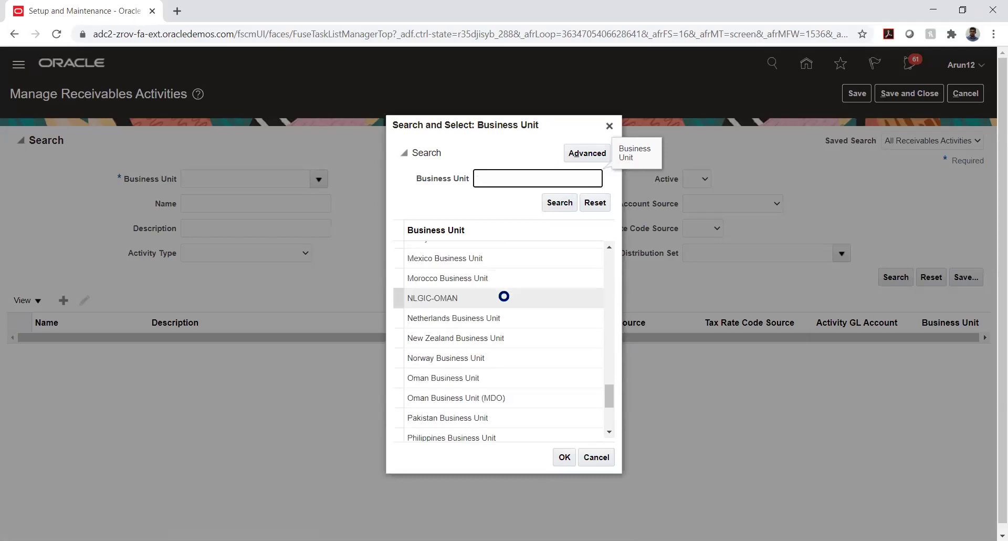
pyautogui.scroll(-10, 503, 295)
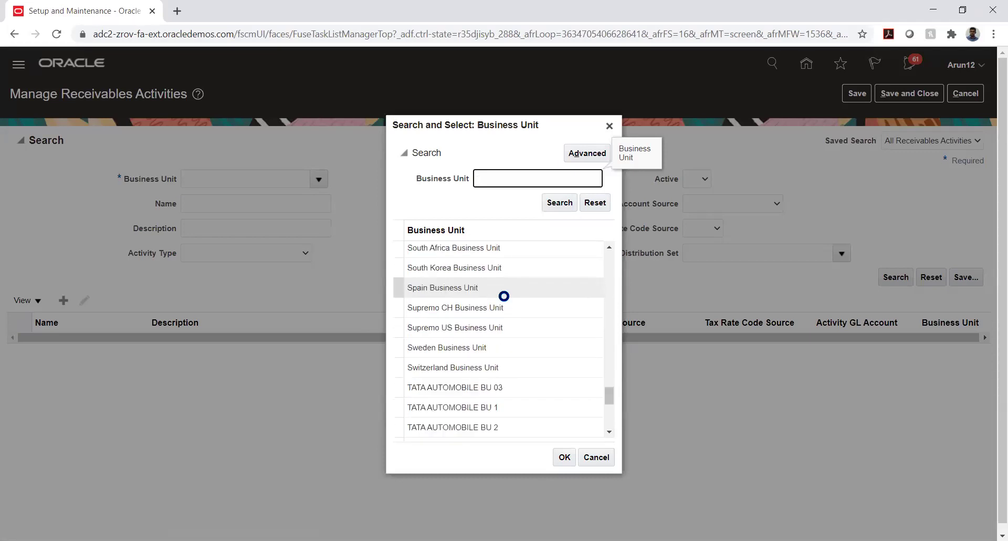
pyautogui.scroll(-10, 502, 294)
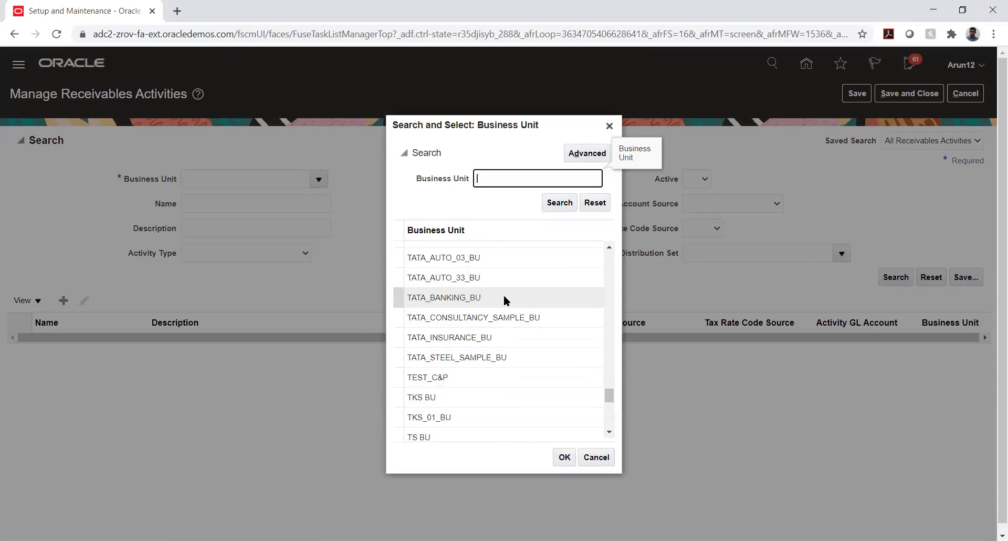
pyautogui.click(475, 257)
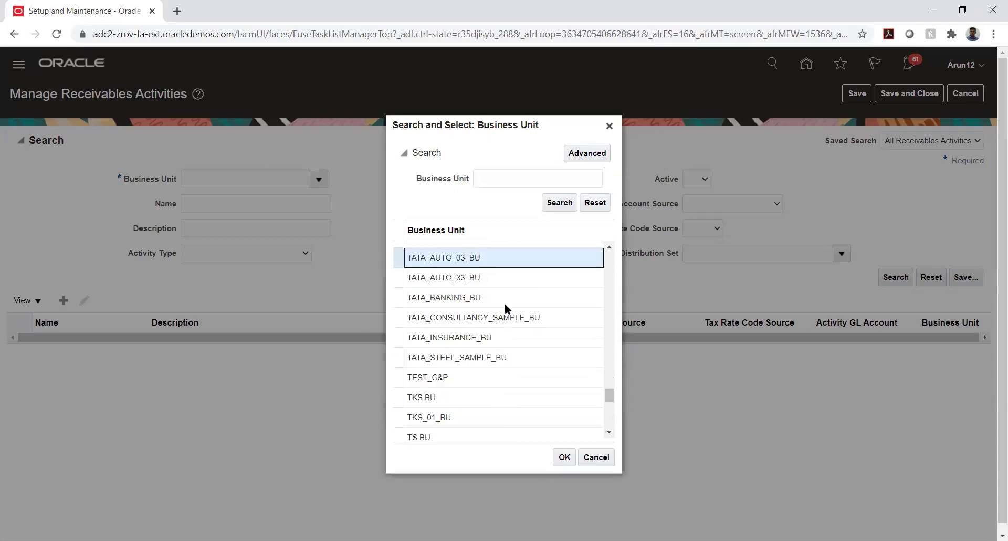
pyautogui.click(563, 461)
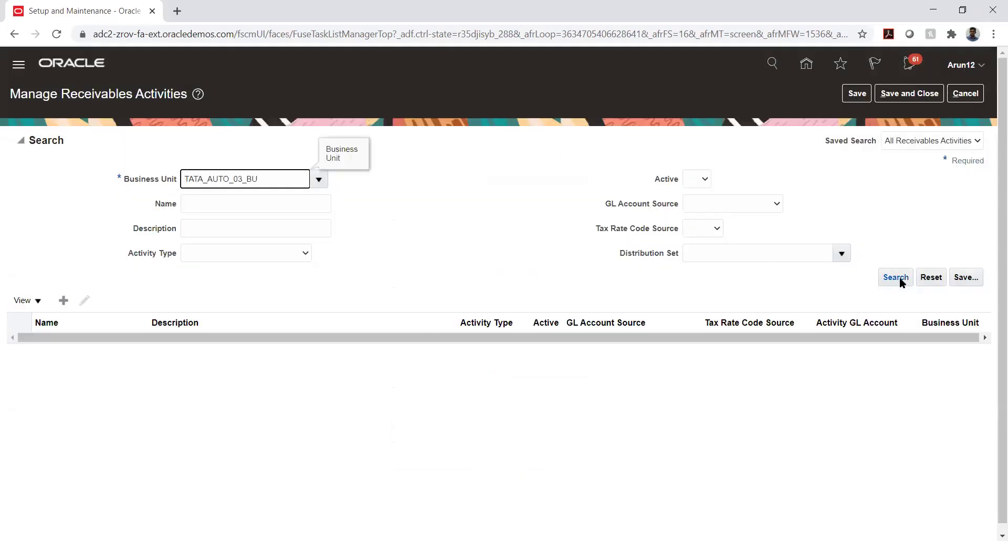
pyautogui.click(898, 276)
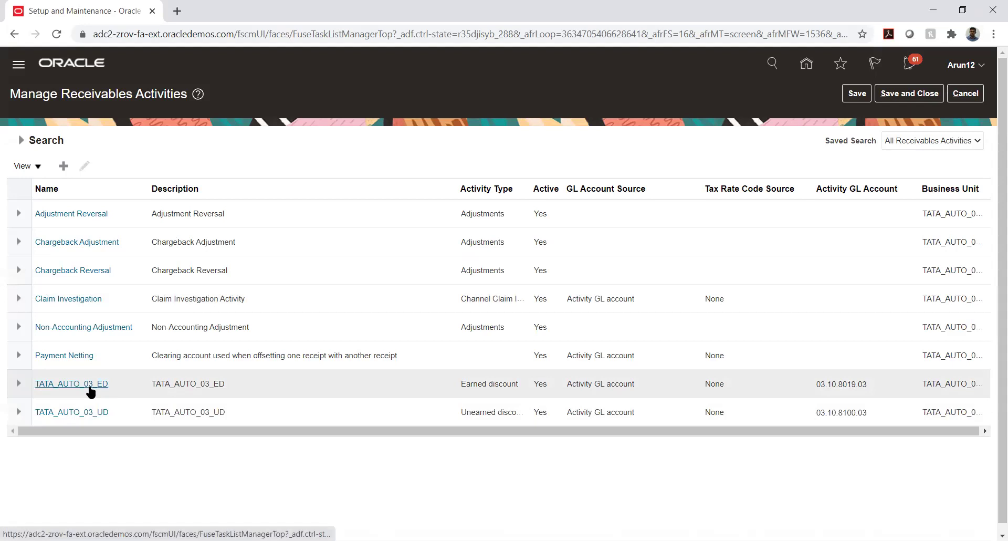
# Open TATA_AUTO_03_ED and highlight its name, page heading and Earned discount activity type
pyautogui.click(89, 388)
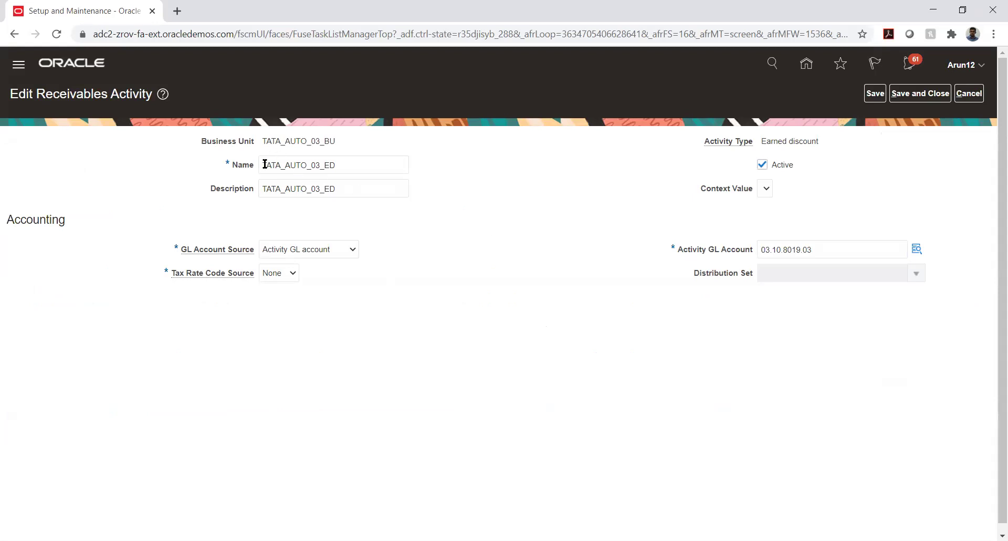
pyautogui.moveTo(264, 163); pyautogui.dragTo(347, 164)
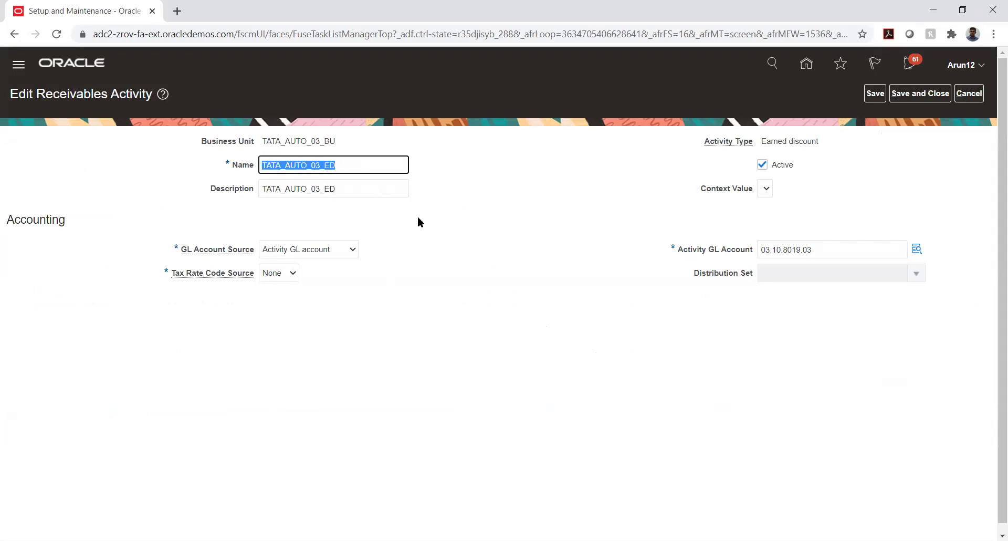
pyautogui.click(589, 266)
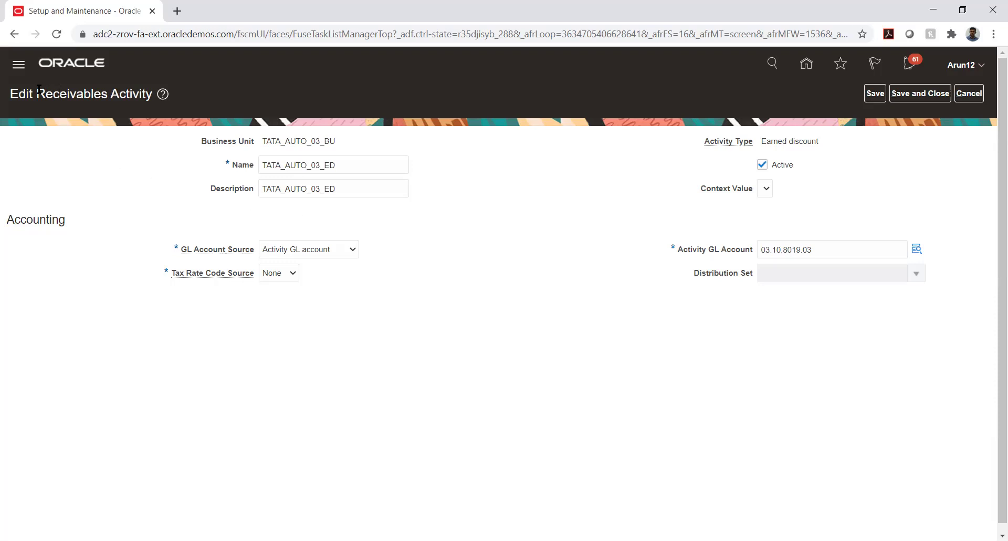
pyautogui.moveTo(37, 93); pyautogui.dragTo(153, 94)
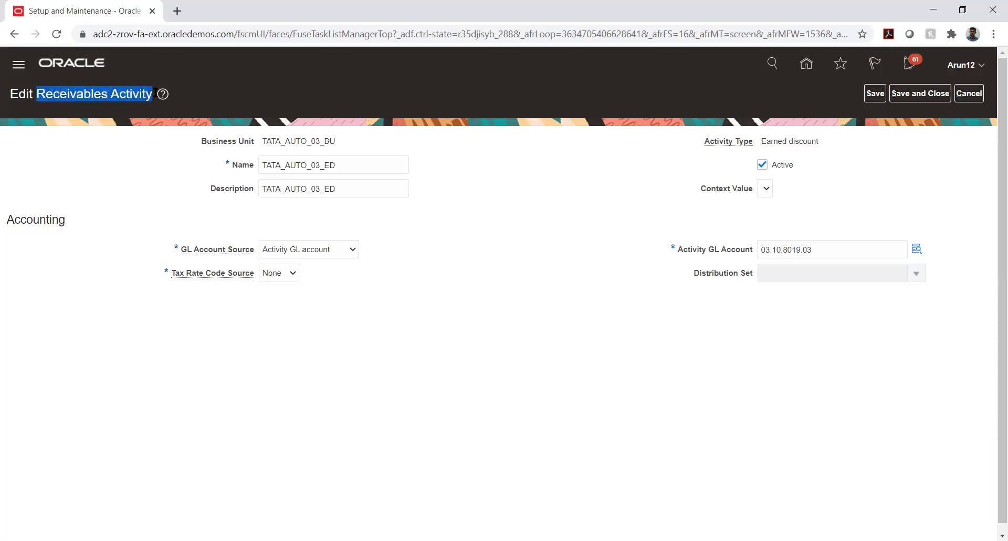
pyautogui.click(596, 218)
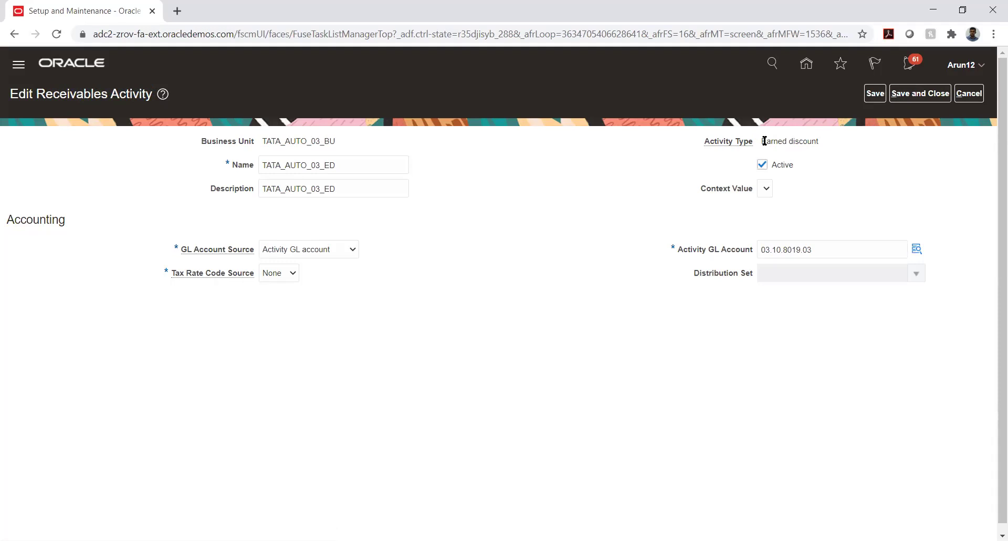
pyautogui.moveTo(762, 141); pyautogui.dragTo(850, 140)
pyautogui.click(867, 160)
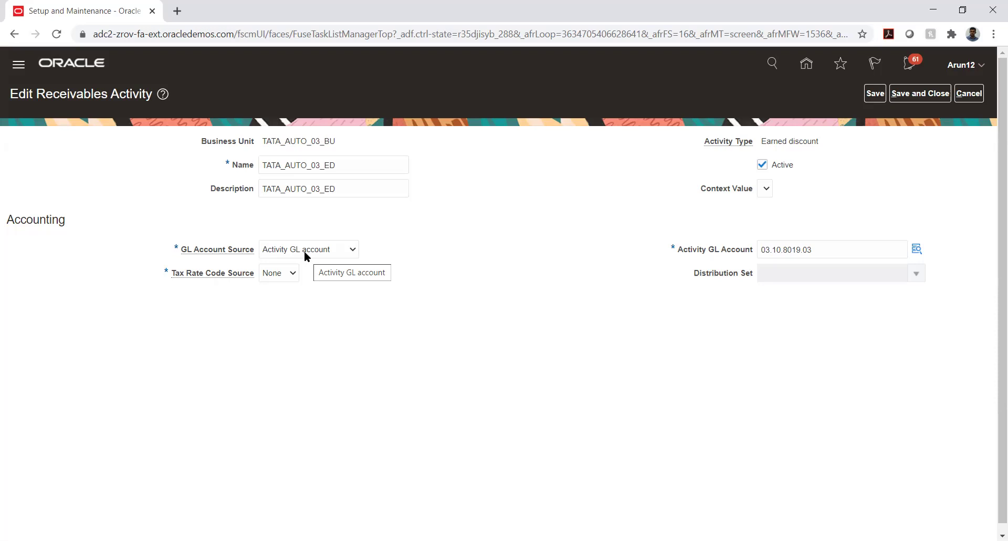
# Keep Activity GL account as the GL account source and view 03.10.8019.03's segments
pyautogui.click(304, 251)
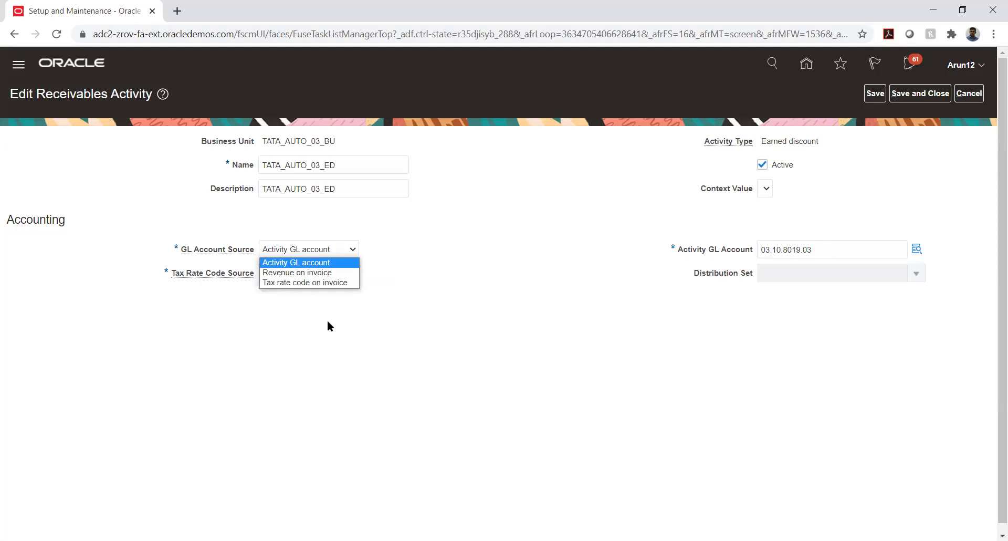
pyautogui.click(492, 300)
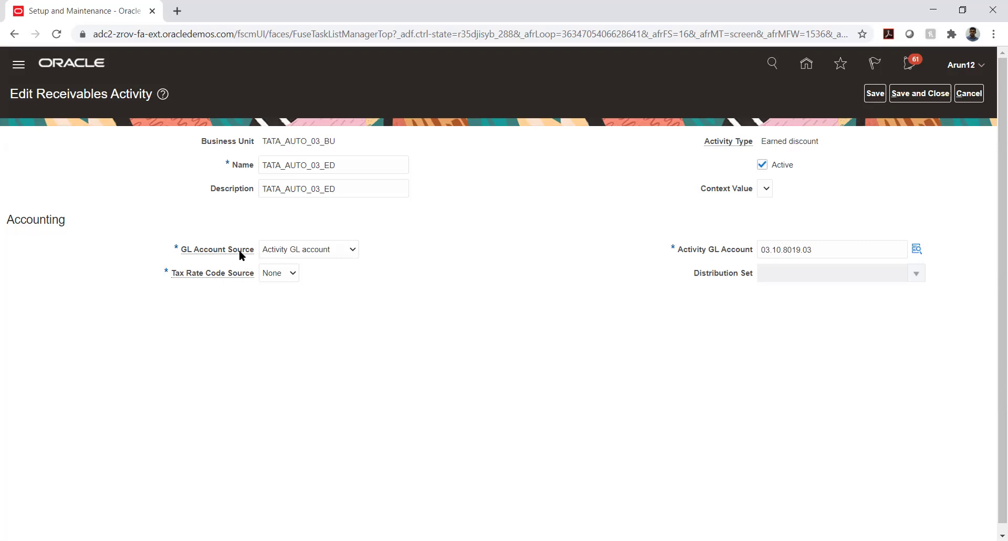
pyautogui.click(334, 249)
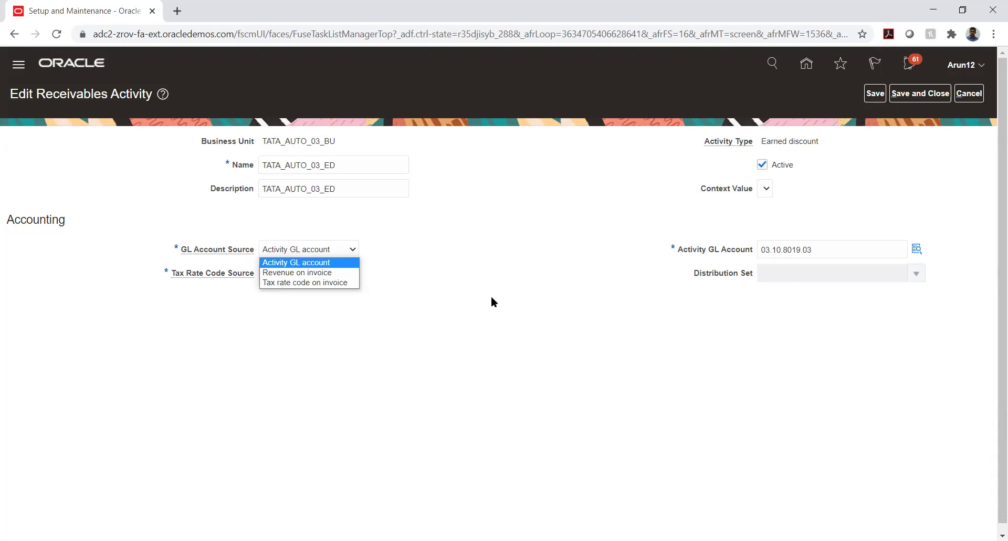
pyautogui.click(455, 282)
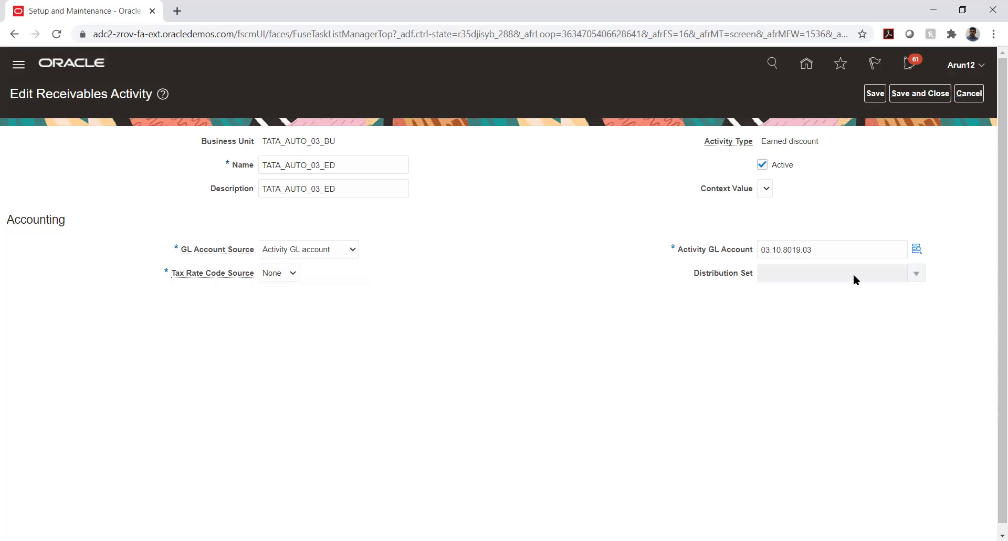
pyautogui.click(916, 250)
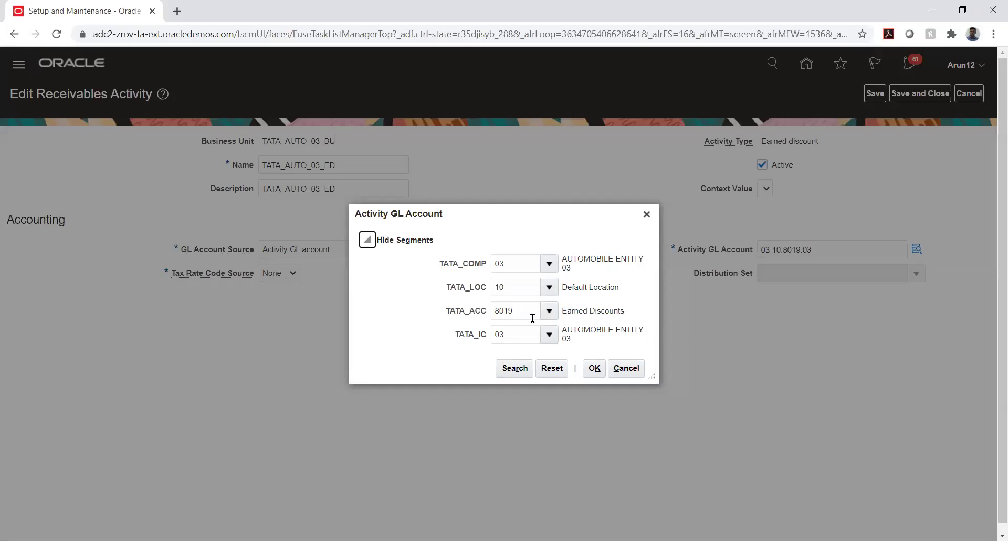
# Close the Activity GL Account segment dialog with OK
pyautogui.click(594, 367)
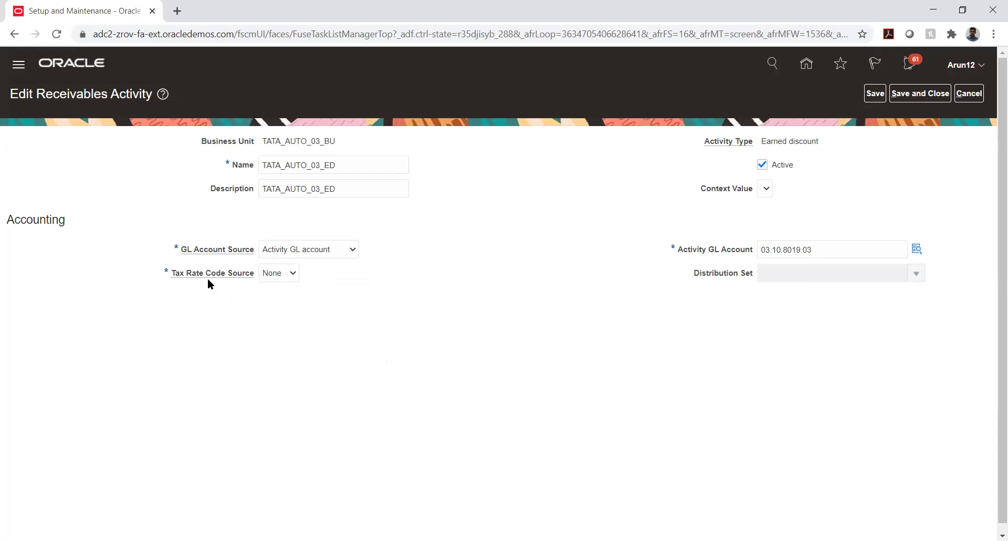
pyautogui.click(281, 275)
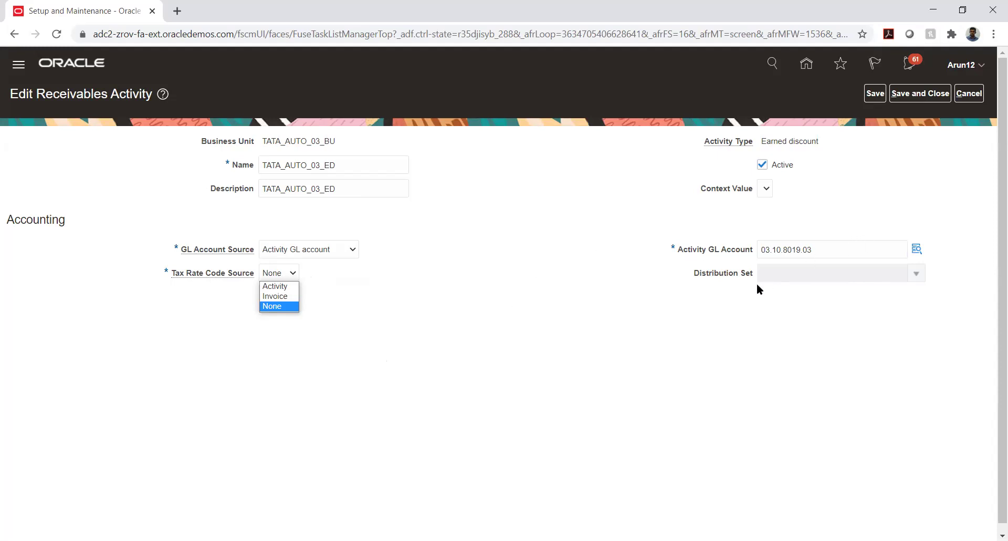
pyautogui.click(456, 245)
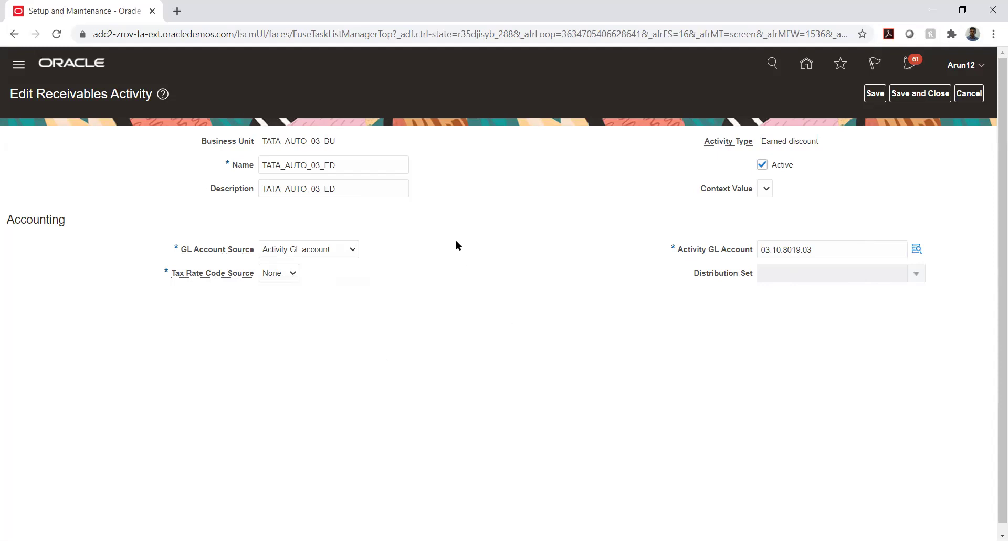
pyautogui.click(275, 274)
pyautogui.click(278, 286)
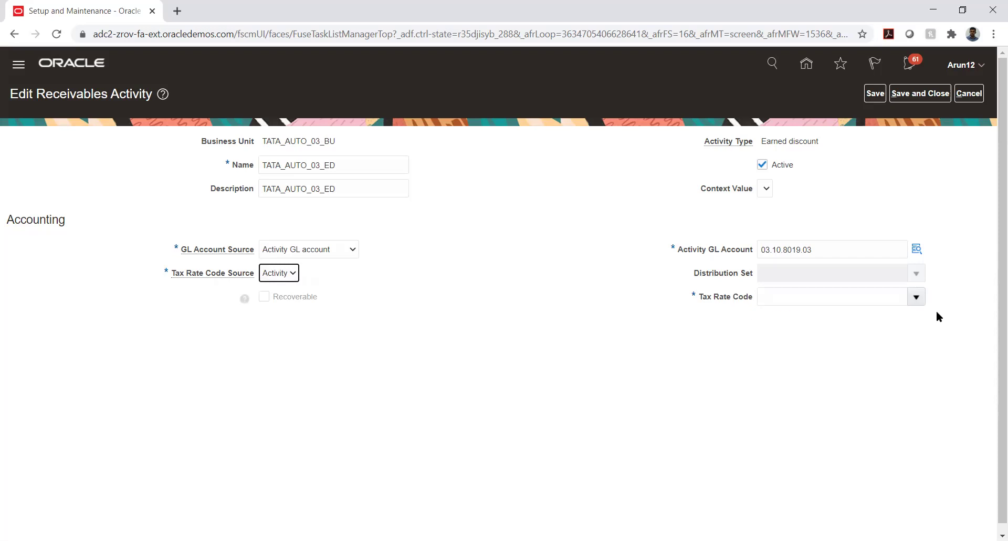
pyautogui.click(916, 296)
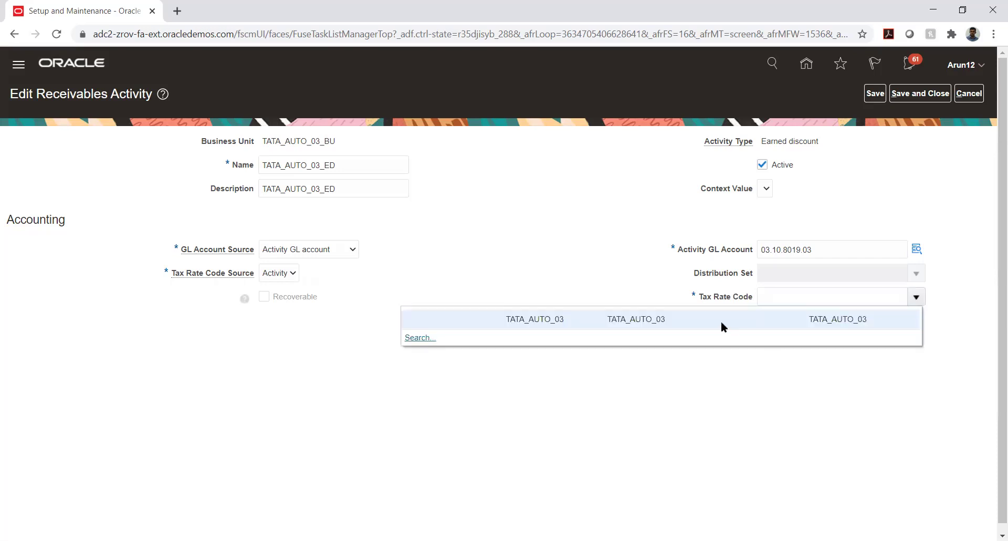
pyautogui.click(719, 319)
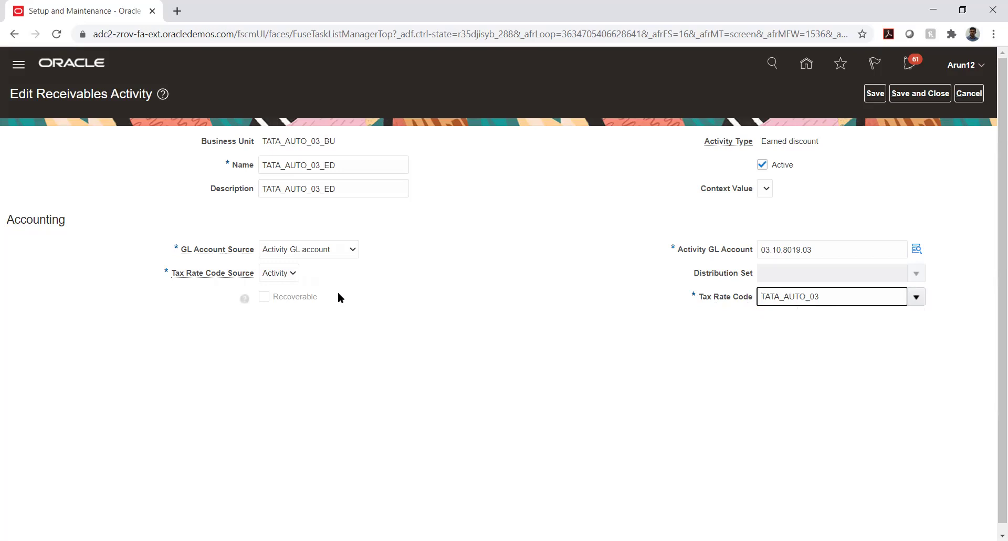
pyautogui.click(279, 275)
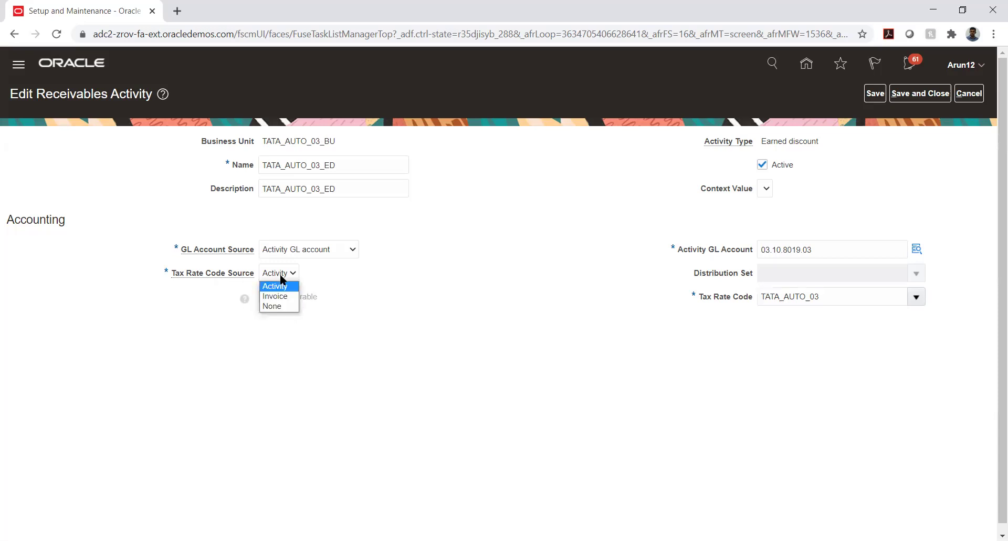
pyautogui.click(278, 306)
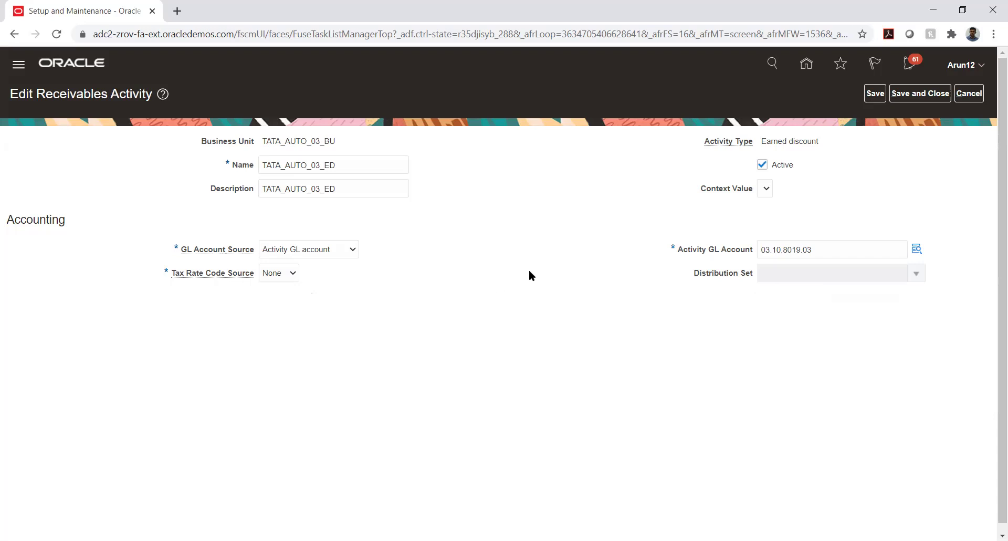
# Save TATA_AUTO_03_ED, start a new receivables activity and list the activity types
pyautogui.click(922, 98)
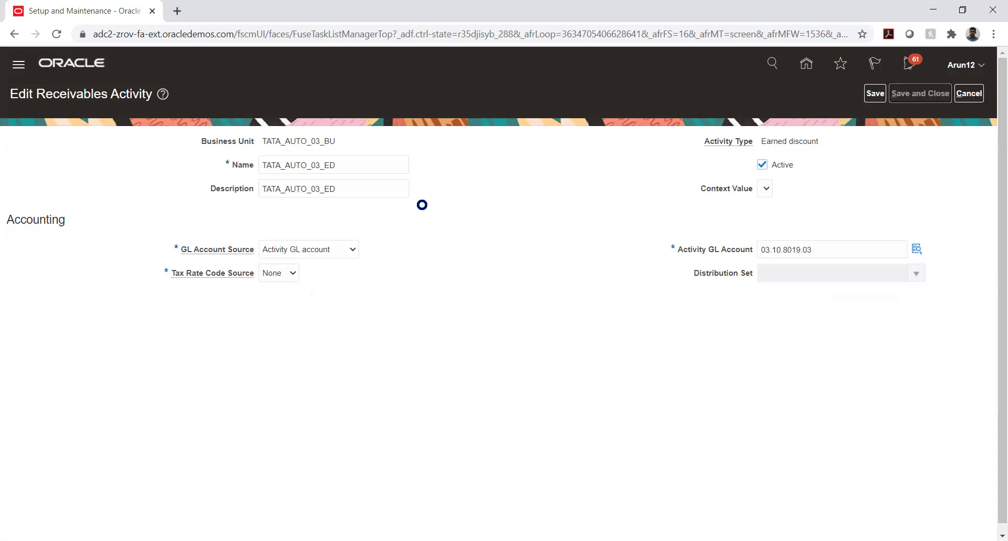
pyautogui.click(63, 166)
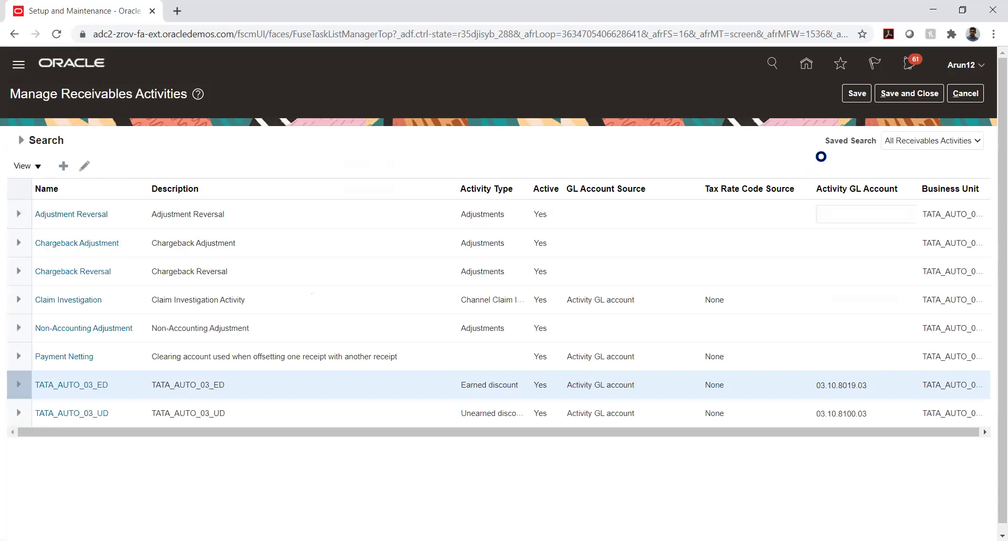
pyautogui.click(838, 147)
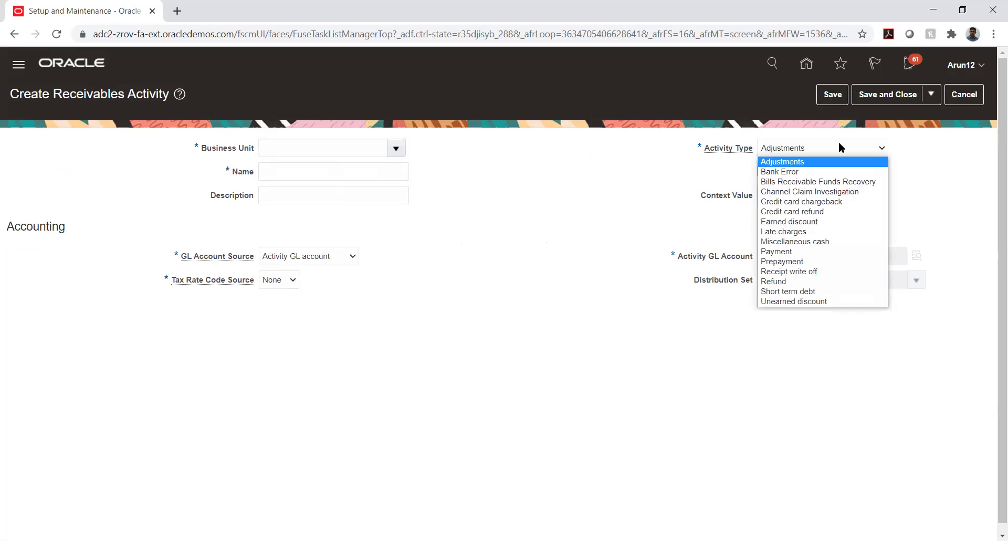
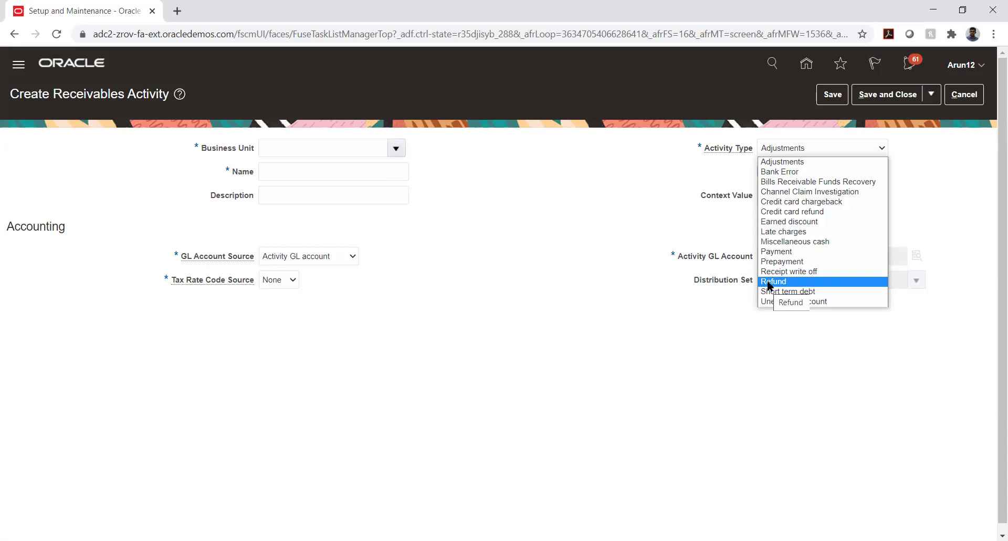
# Browse the activity types such as Refund and Unearned discount, keeping Adjustments selected
pyautogui.click(768, 281)
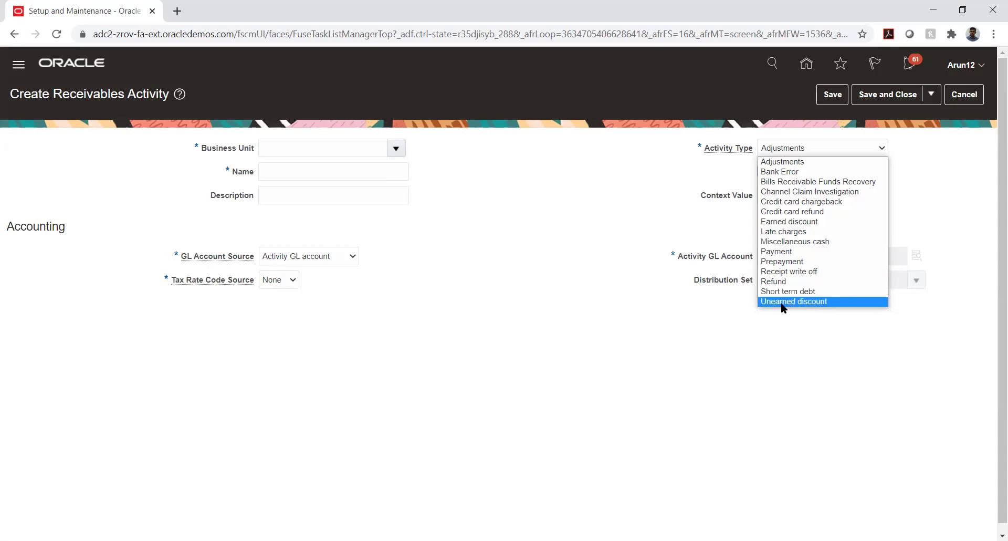
pyautogui.click(564, 259)
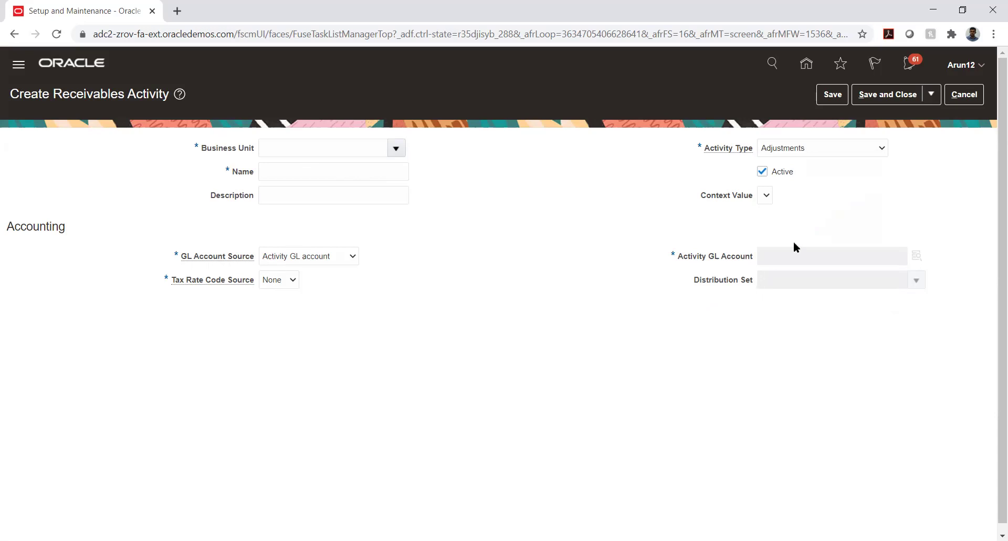
# Check the Activity Type choices on the new activity form and leave it as Adjustments
pyautogui.click(867, 150)
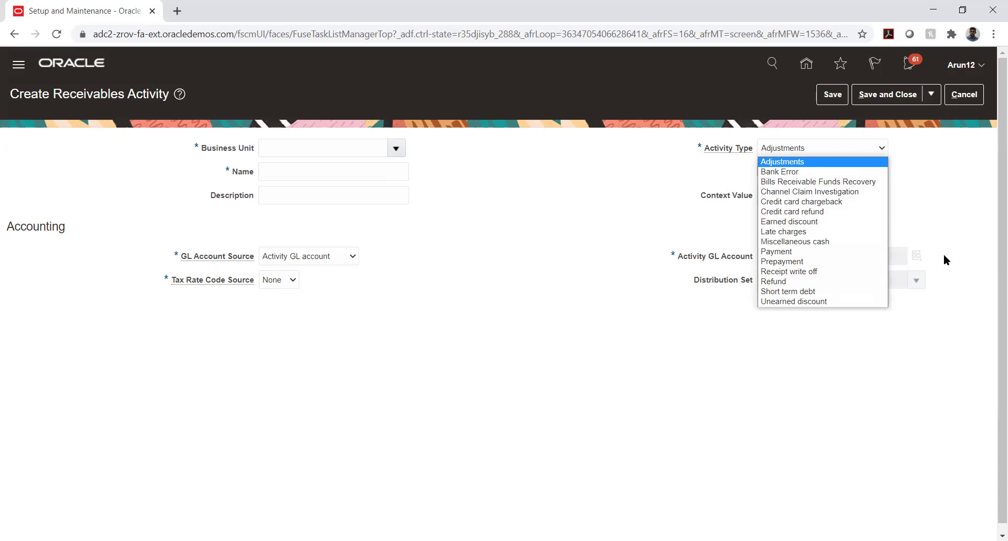
pyautogui.click(936, 188)
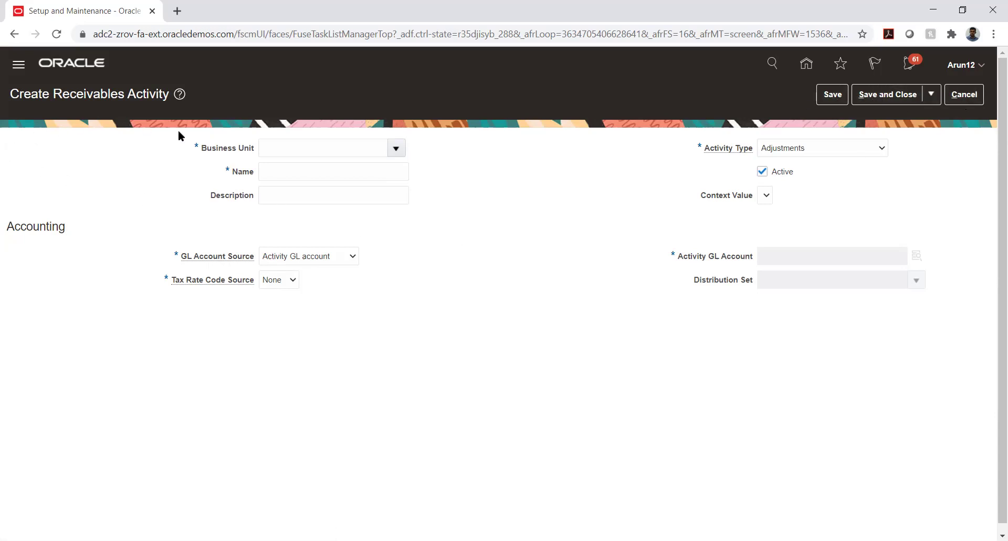
# Discard the new activity, expand Define Common Accounts Receivable Configuration and open Manage Approval Limits
pyautogui.click(963, 94)
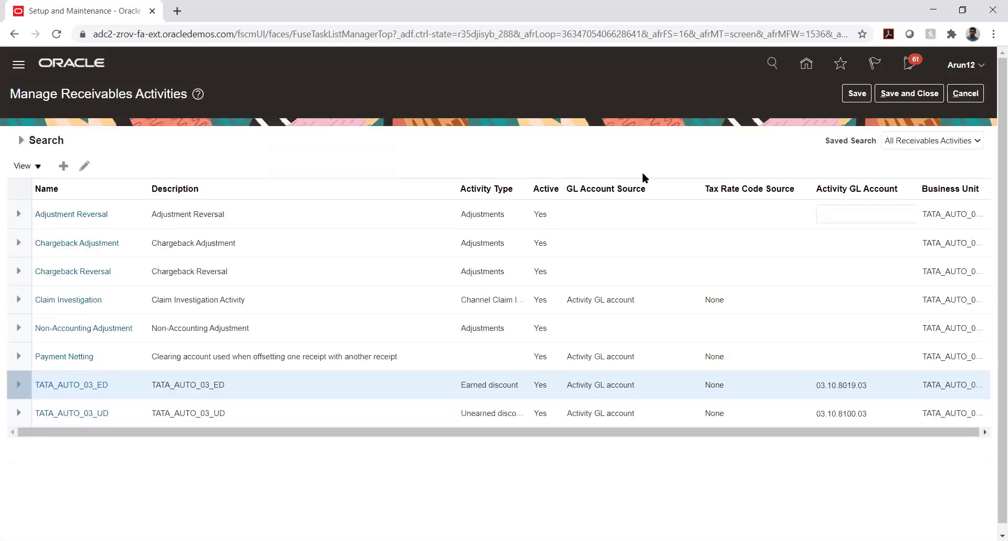
pyautogui.click(967, 95)
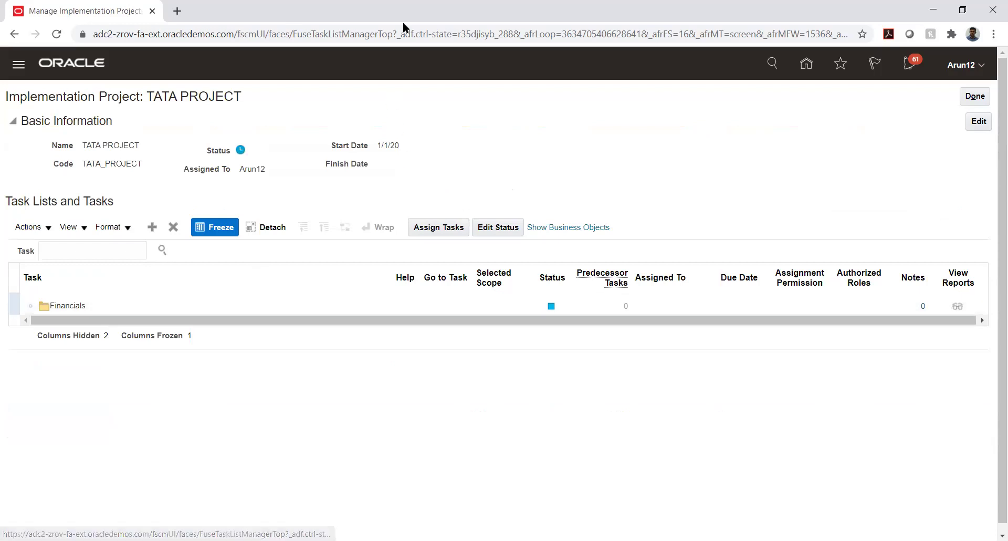
pyautogui.scroll(-3, 127, 413)
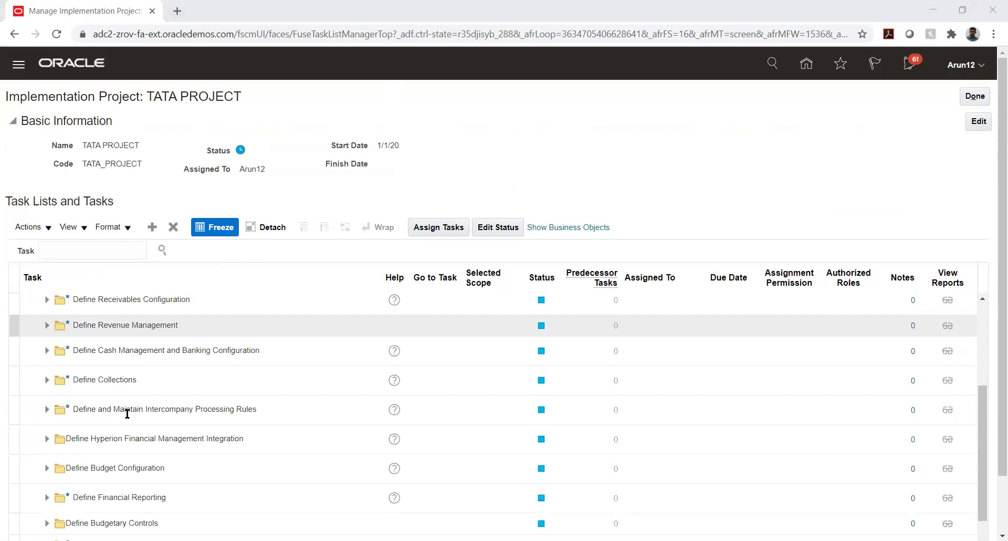
pyautogui.click(46, 300)
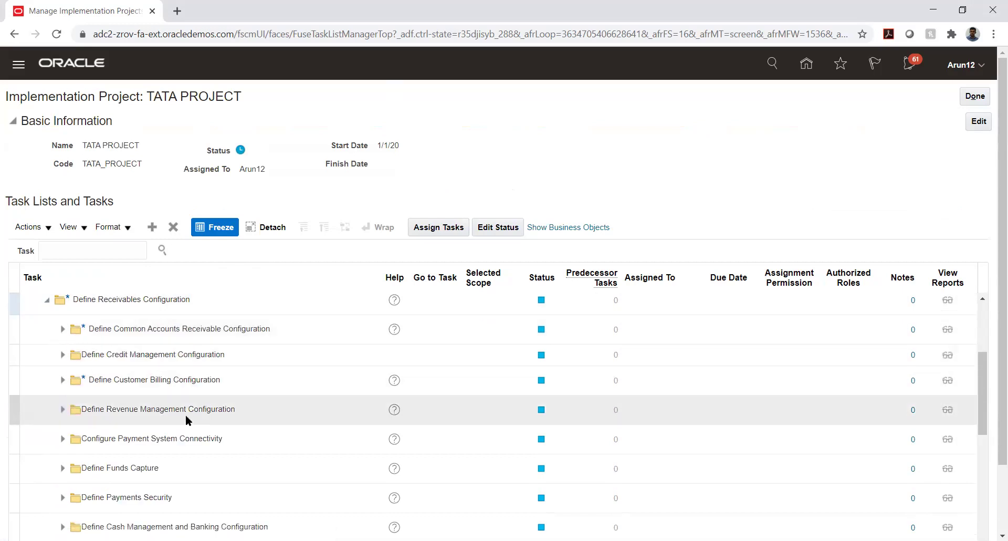
pyautogui.click(62, 329)
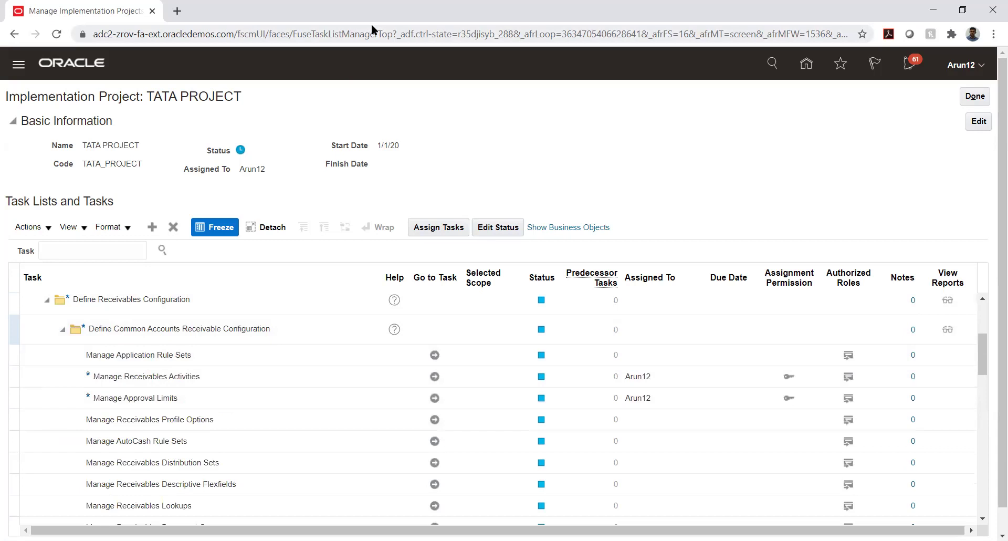
pyautogui.click(204, 375)
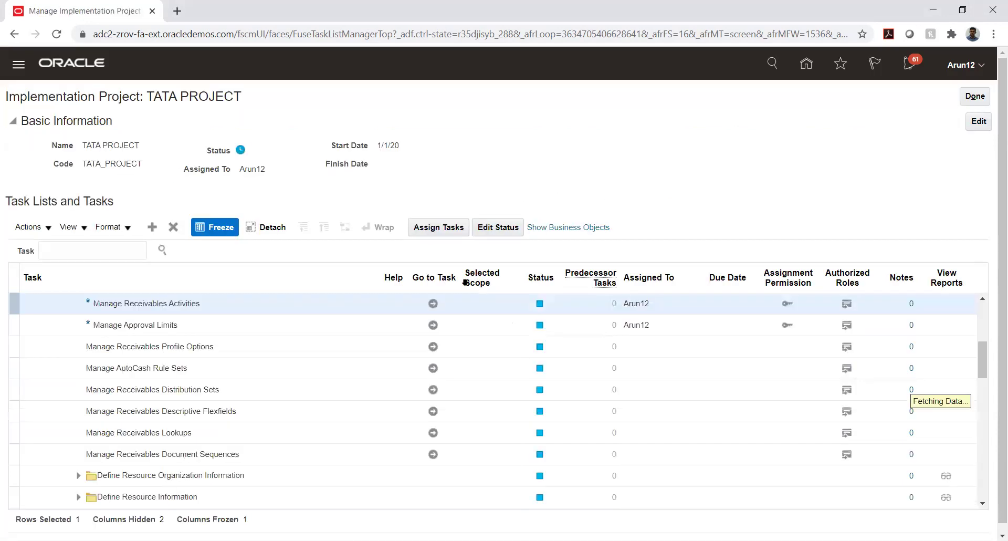
pyautogui.click(432, 326)
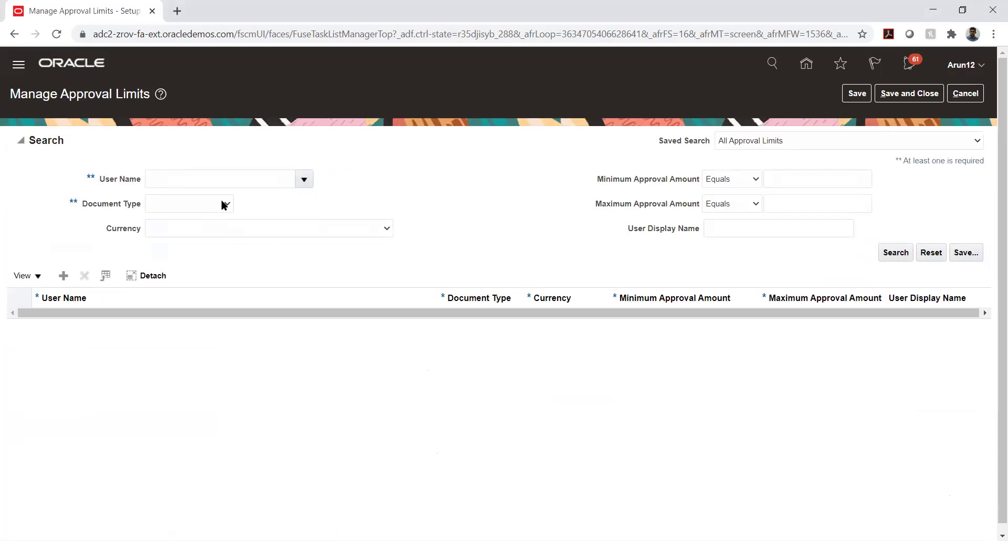
# Search approval limits for your user name, listing Adjustment, Credit Memo Refund and Receipt write off
pyautogui.click(233, 180)
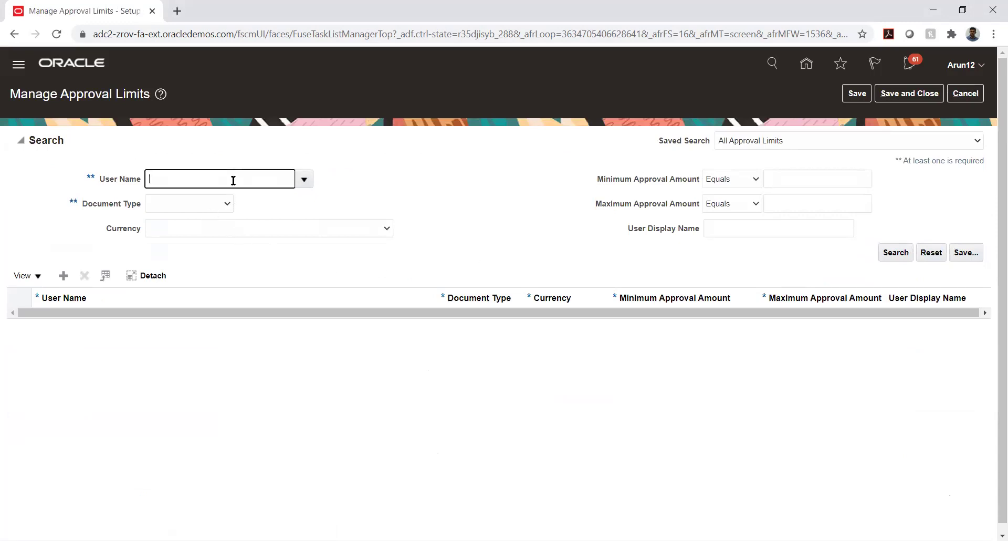
pyautogui.write('Arun12')
pyautogui.press('Tab')
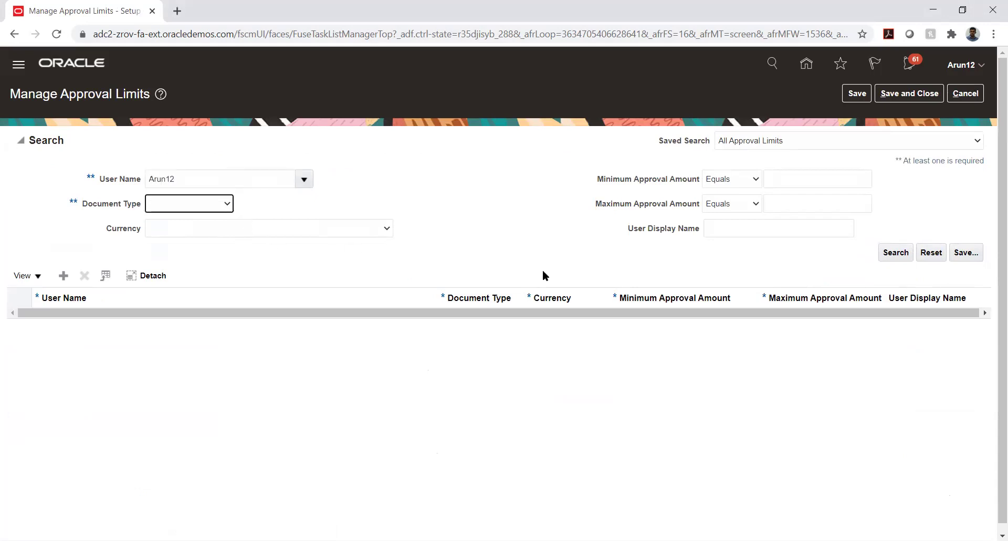
pyautogui.click(890, 253)
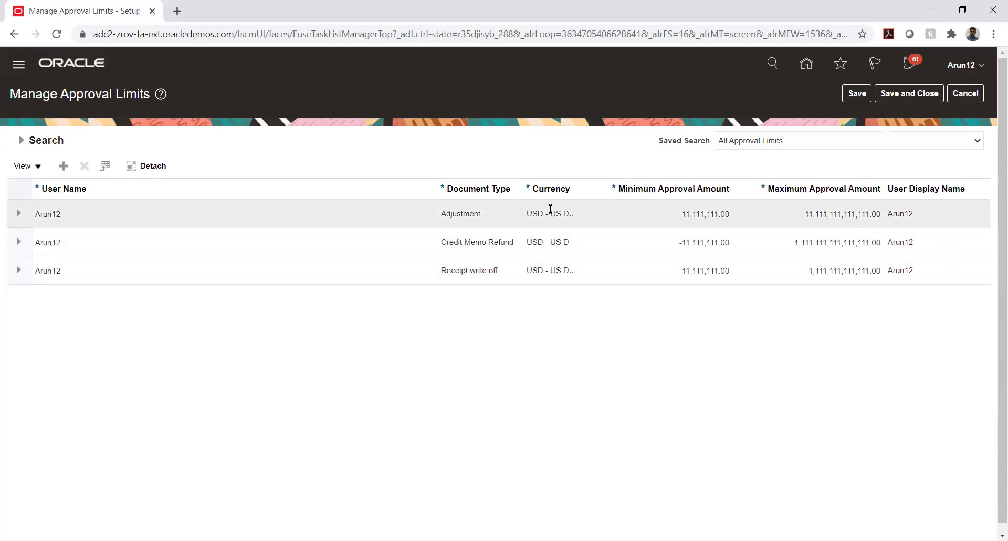
# Narrow the Currency column in the approval limits results
pyautogui.moveTo(521, 182); pyautogui.dragTo(539, 189)
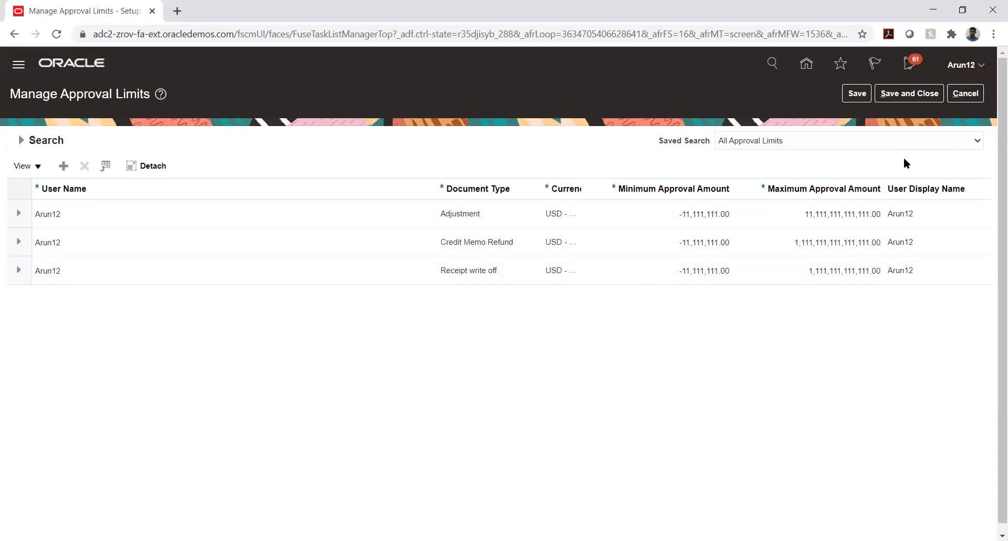
# Reopen Manage Approval Limits, search again for your user name, then close without saving
pyautogui.click(957, 96)
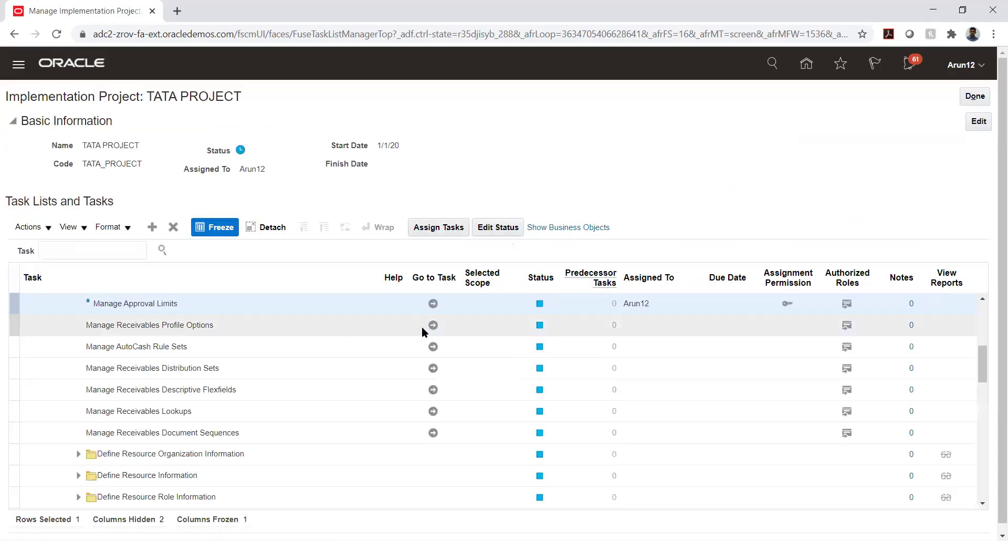
pyautogui.click(433, 303)
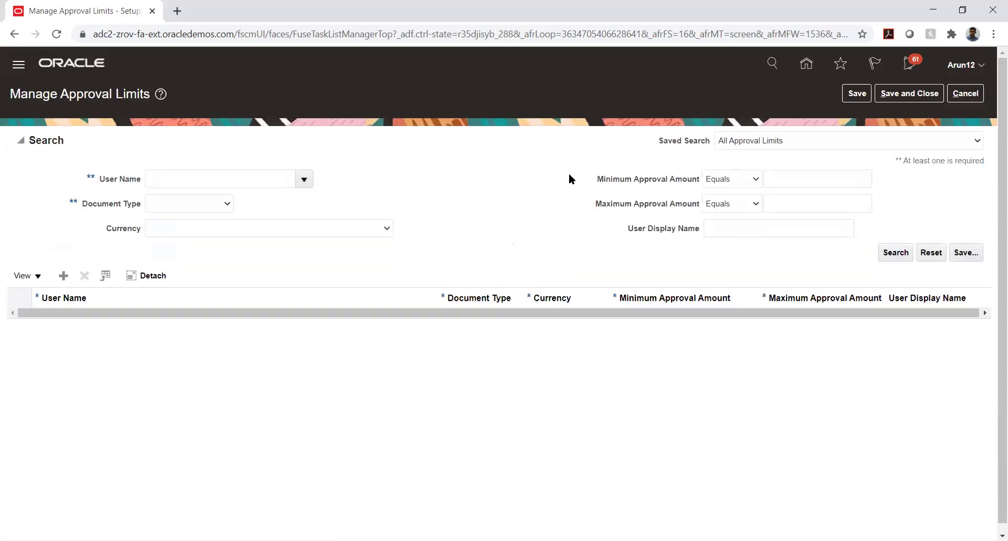
pyautogui.write('Arun12')
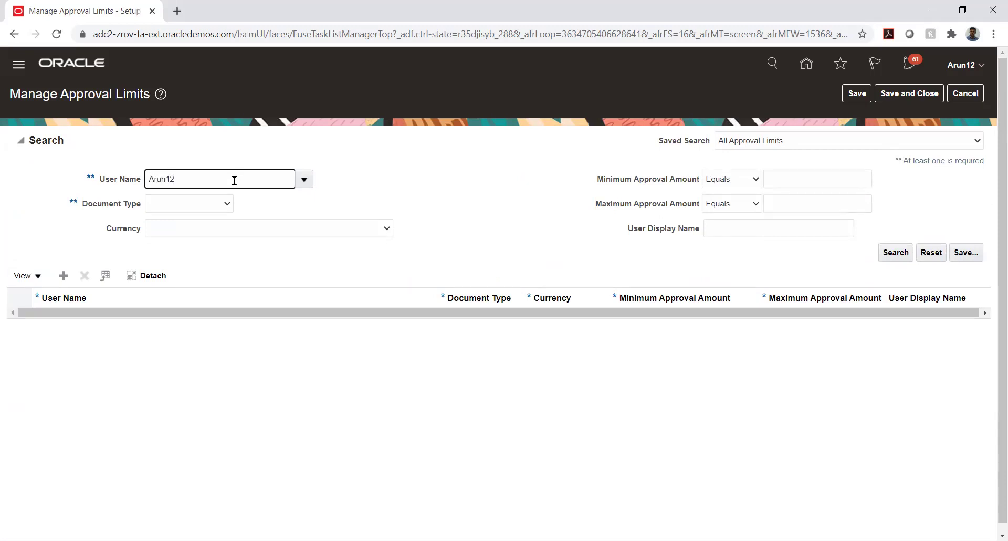
pyautogui.press('Tab')
pyautogui.click(894, 252)
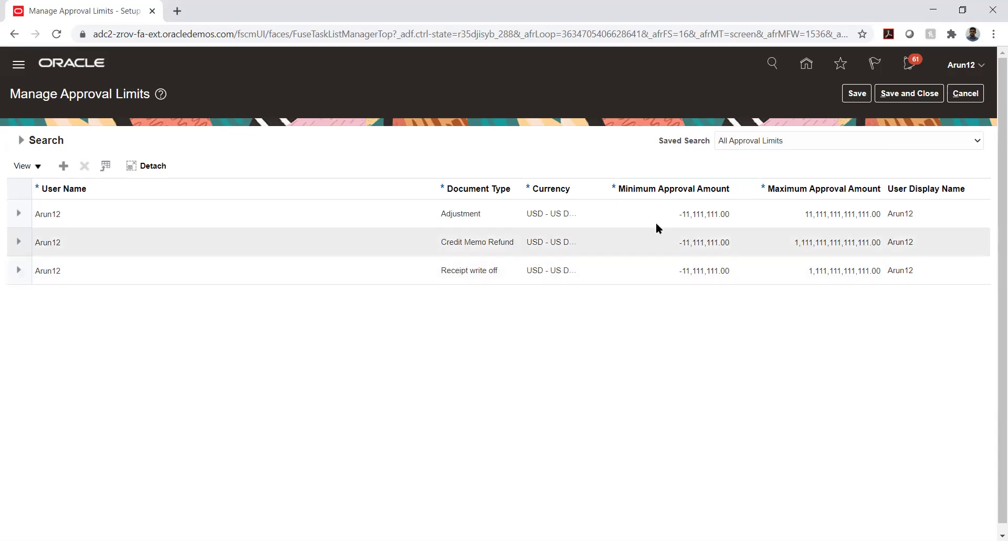
pyautogui.click(958, 98)
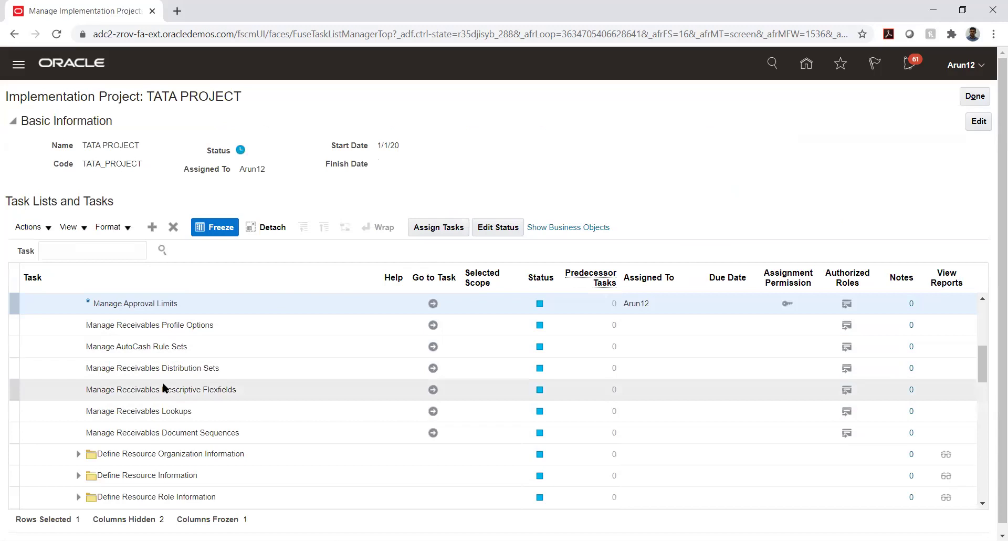
# Expand Define Customer Billing Configuration and open Manage AutoInvoice Line Ordering Rules
pyautogui.scroll(-3, 161, 380)
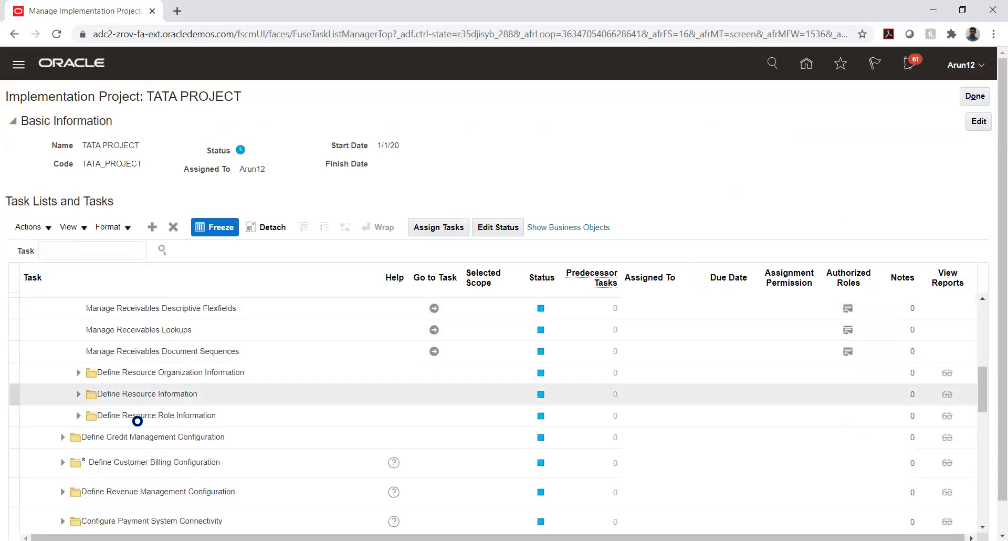
pyautogui.scroll(-3, 135, 422)
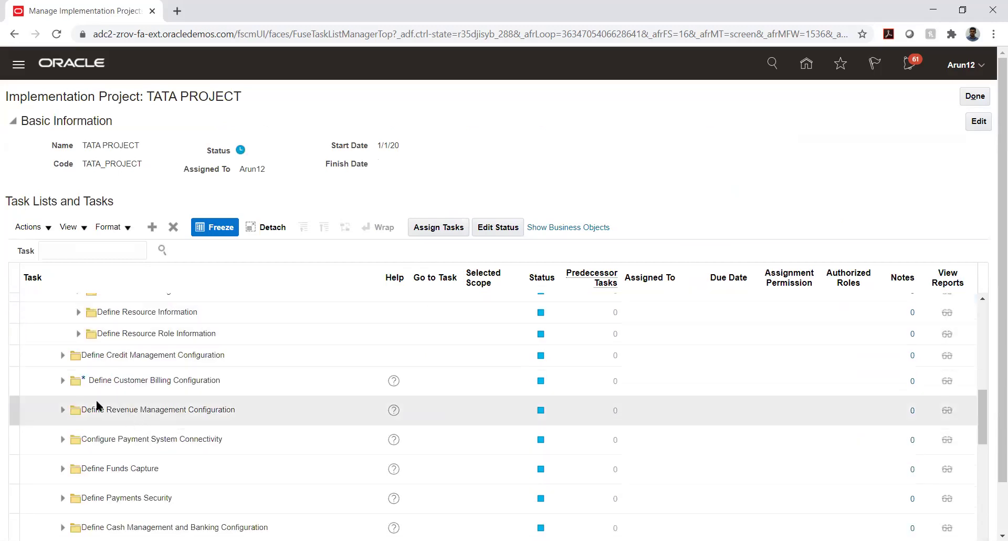
pyautogui.click(62, 380)
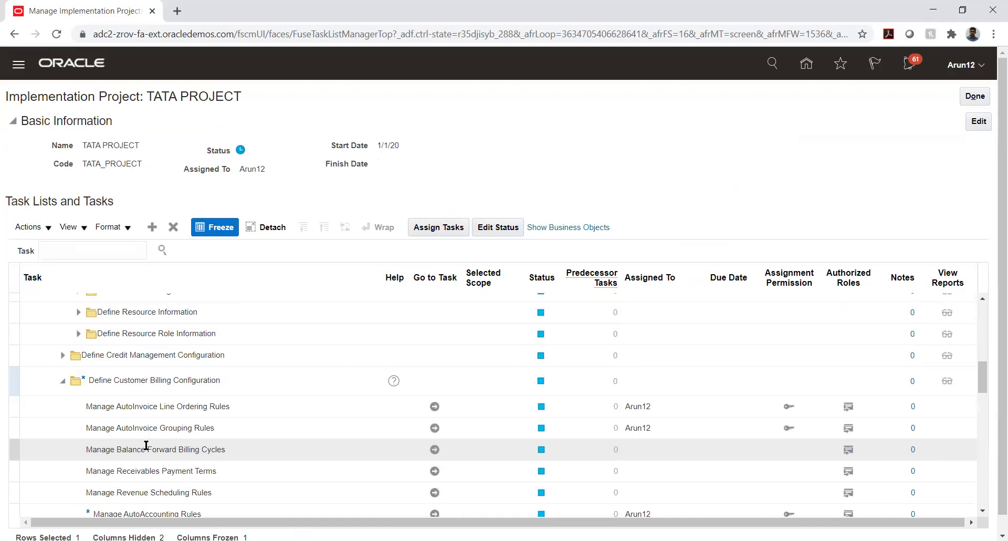
pyautogui.scroll(-2, 275, 376)
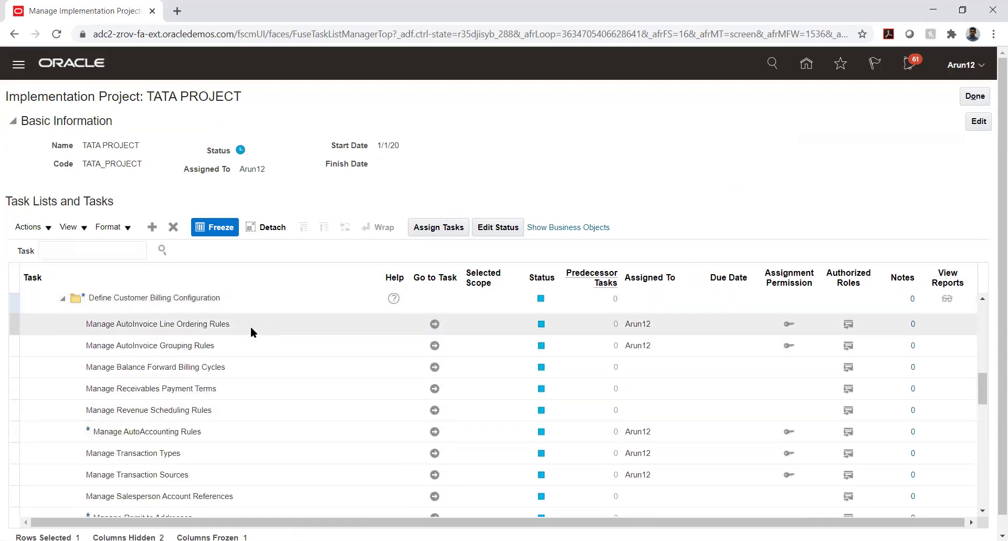
pyautogui.click(163, 325)
pyautogui.click(178, 349)
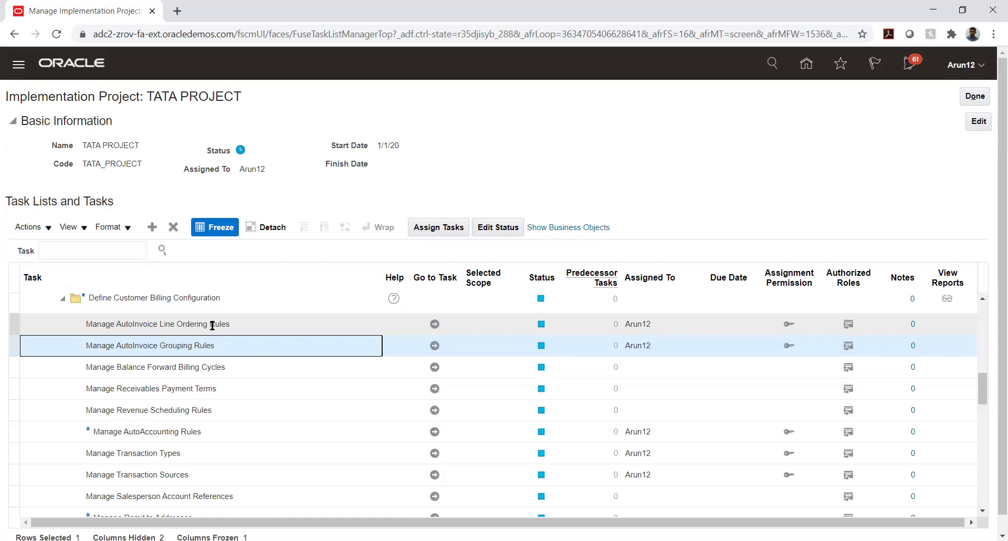
pyautogui.click(434, 323)
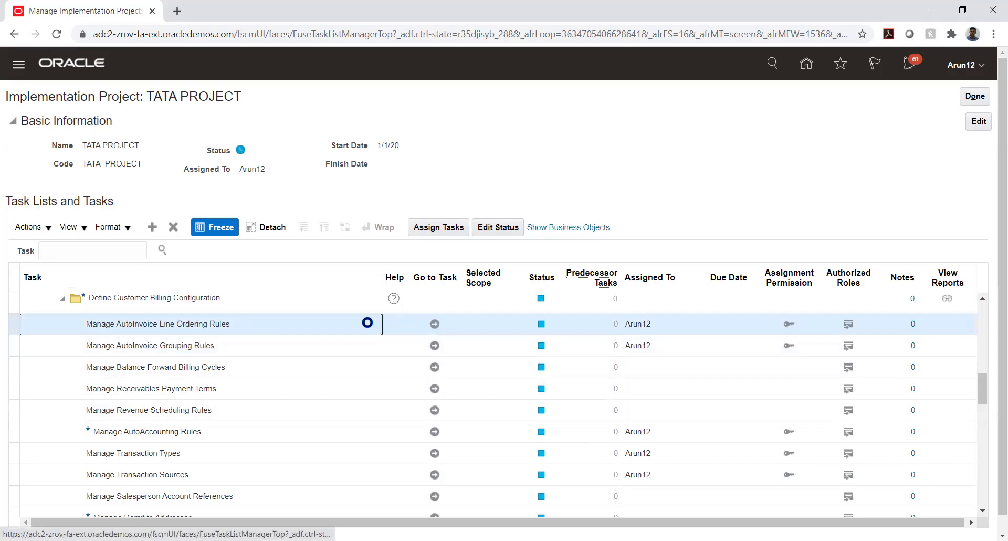
pyautogui.click(435, 323)
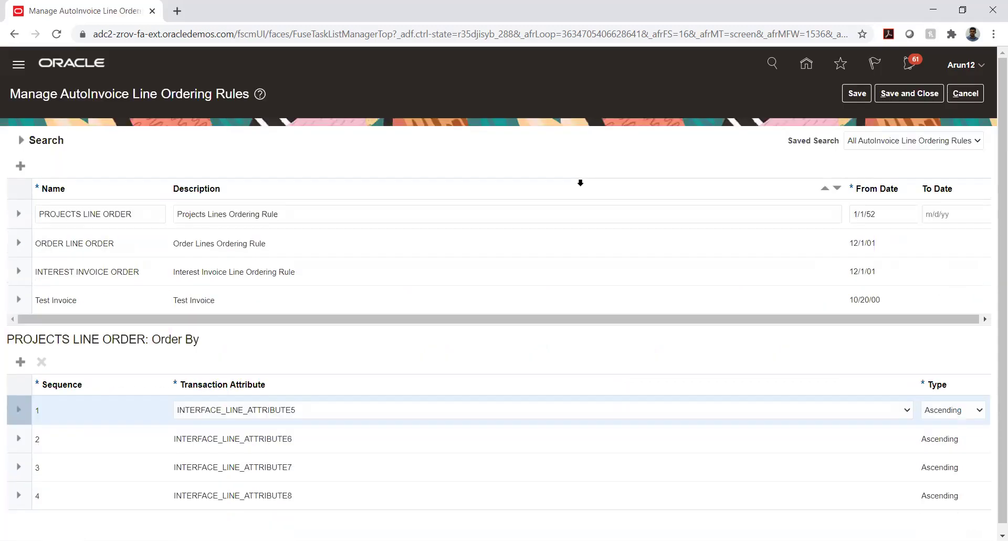
# Compare the Order By attributes of the Test Invoice and ORDER LINE ORDER rules
pyautogui.click(103, 296)
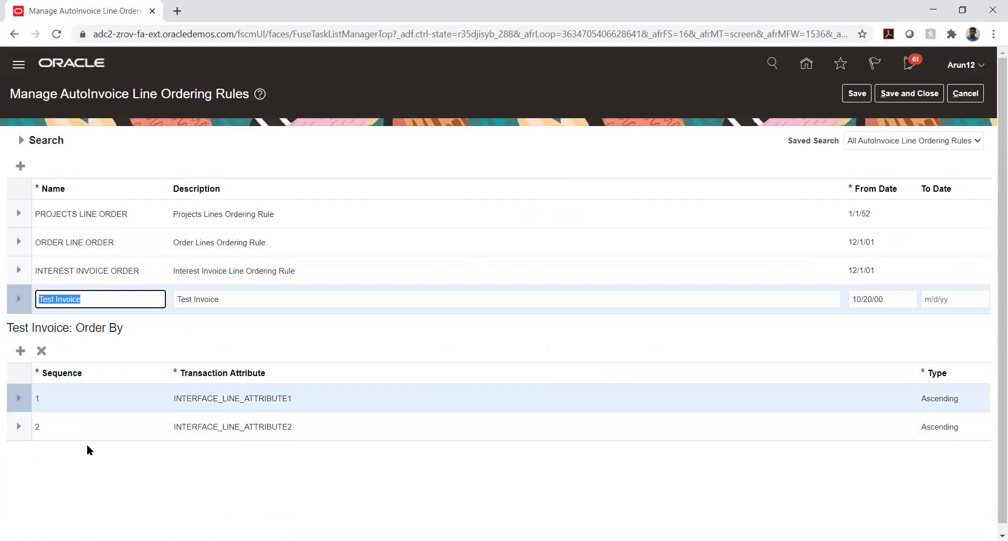
pyautogui.click(87, 245)
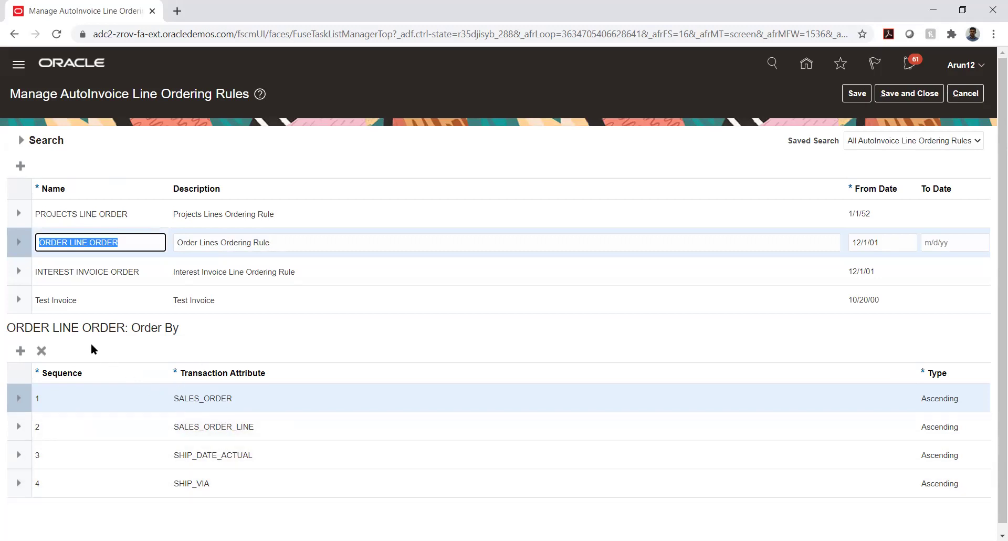
pyautogui.click(88, 302)
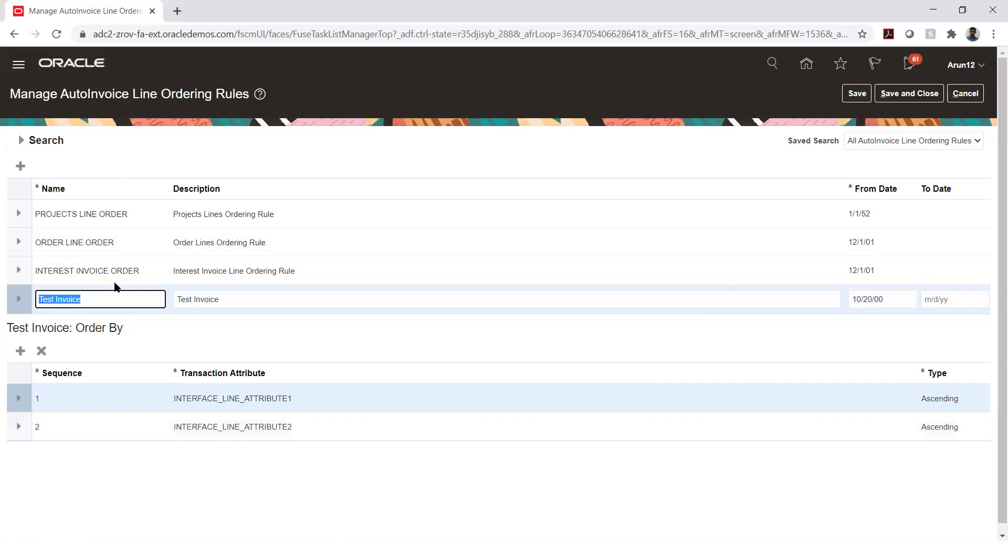
# Review ORDER LINE ORDER once more, then cancel back to the TATA PROJECT task list
pyautogui.click(112, 241)
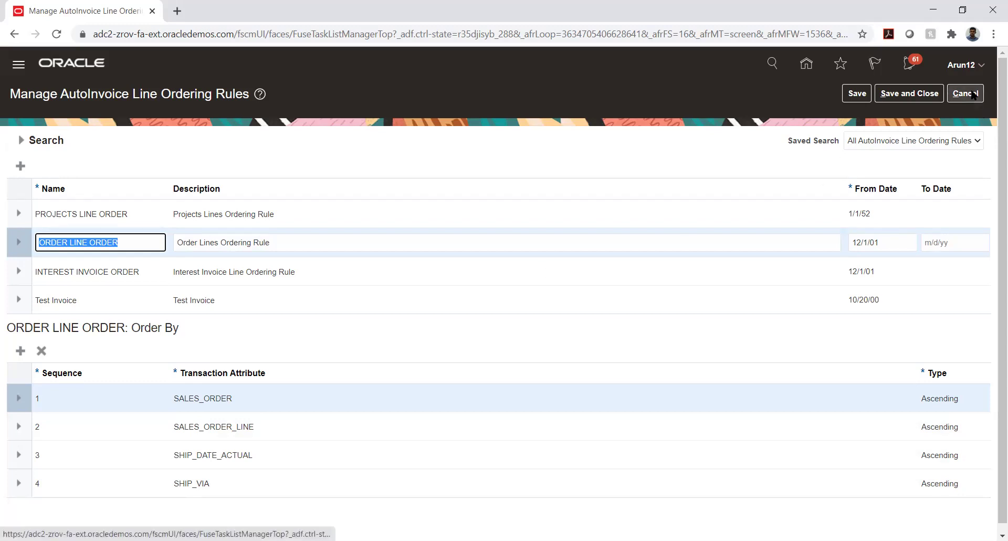
pyautogui.click(973, 94)
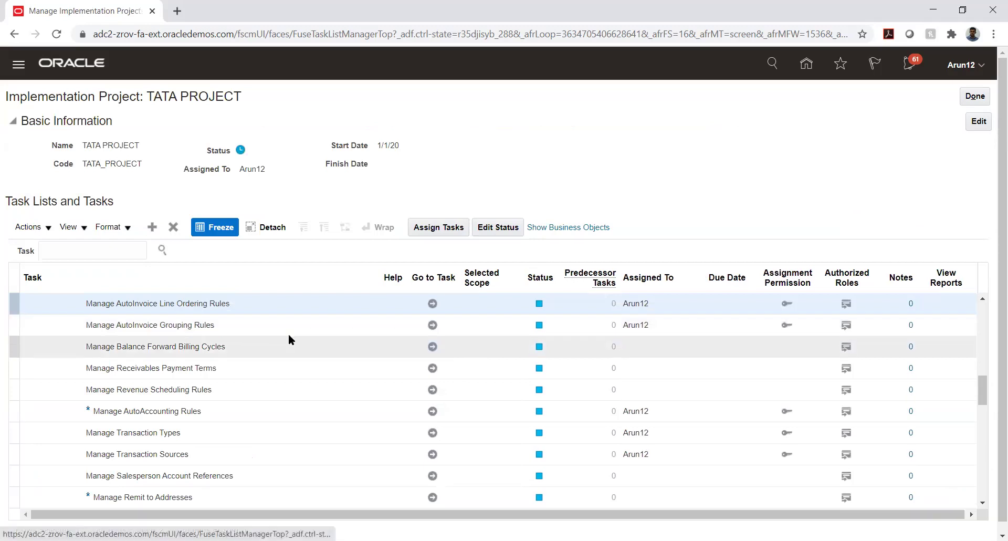
pyautogui.click(372, 303)
pyautogui.click(432, 304)
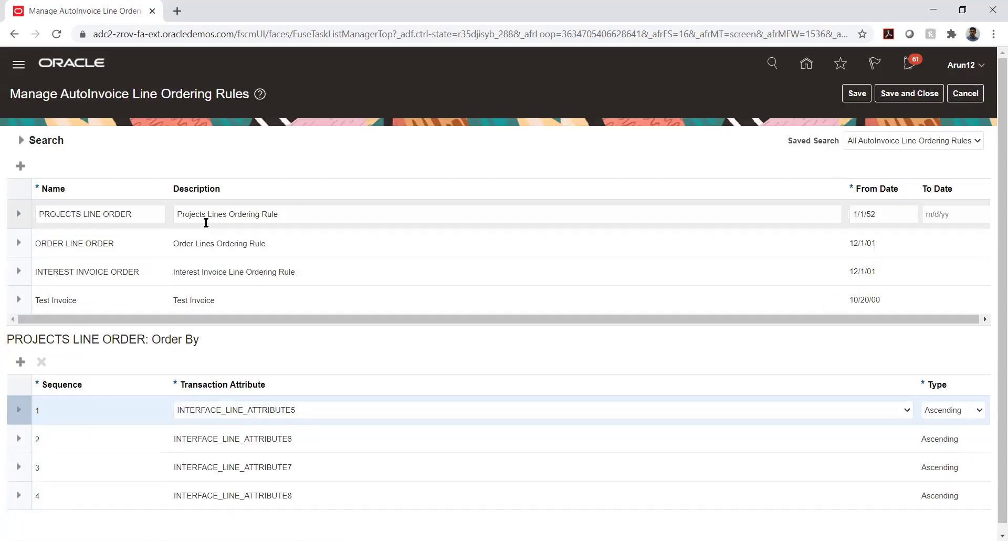
pyautogui.click(95, 216)
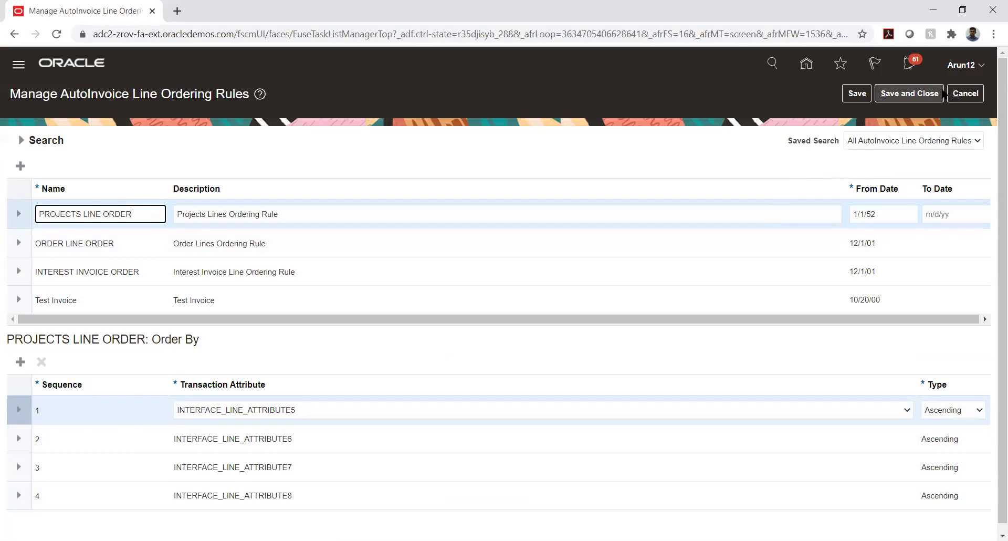
pyautogui.click(964, 97)
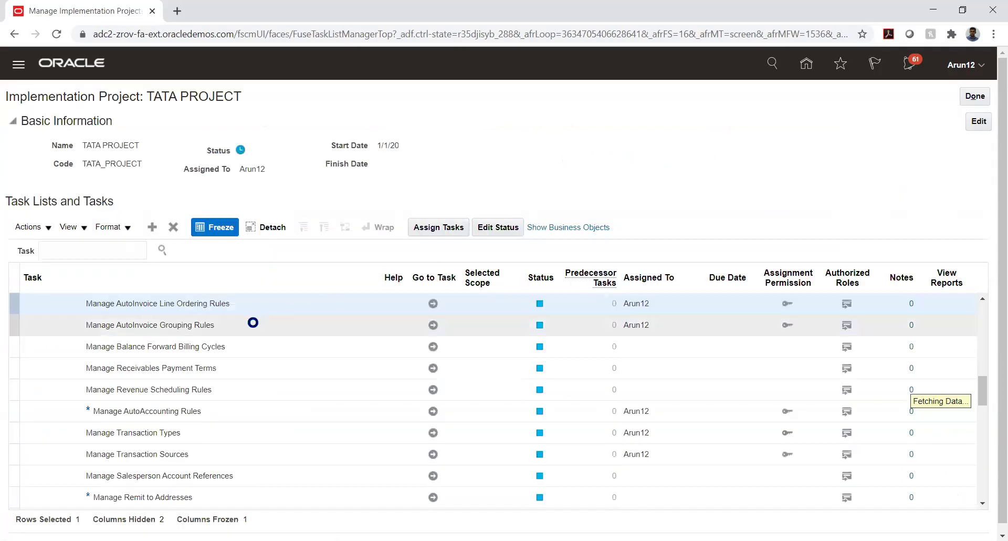
pyautogui.click(433, 325)
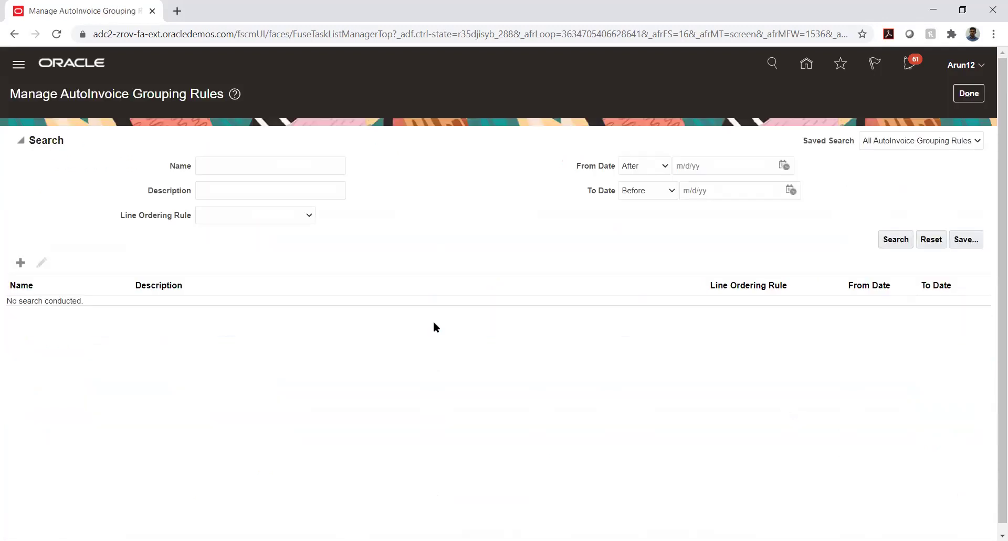
# List all AutoInvoice grouping rules and open DEFAULT for editing
pyautogui.click(893, 241)
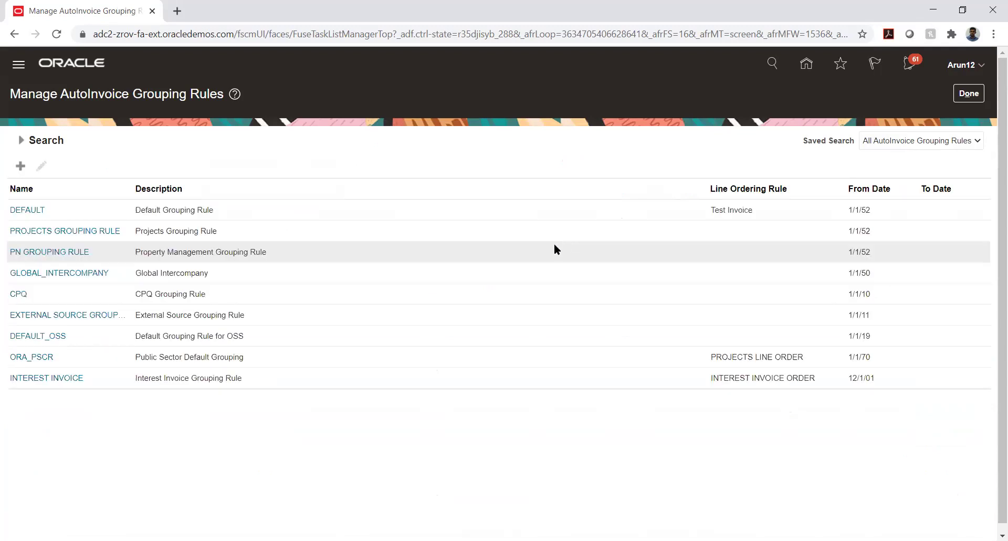
pyautogui.click(96, 212)
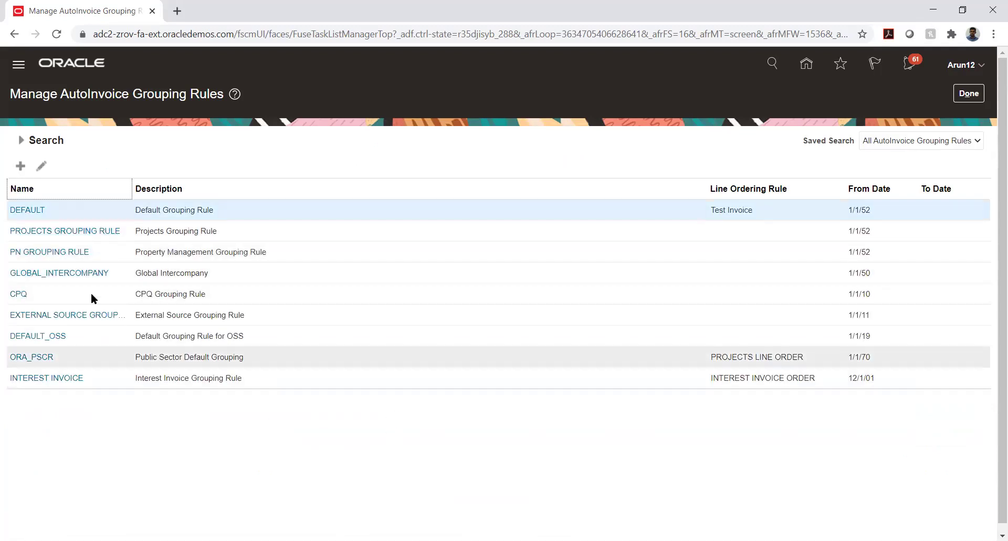
pyautogui.click(29, 210)
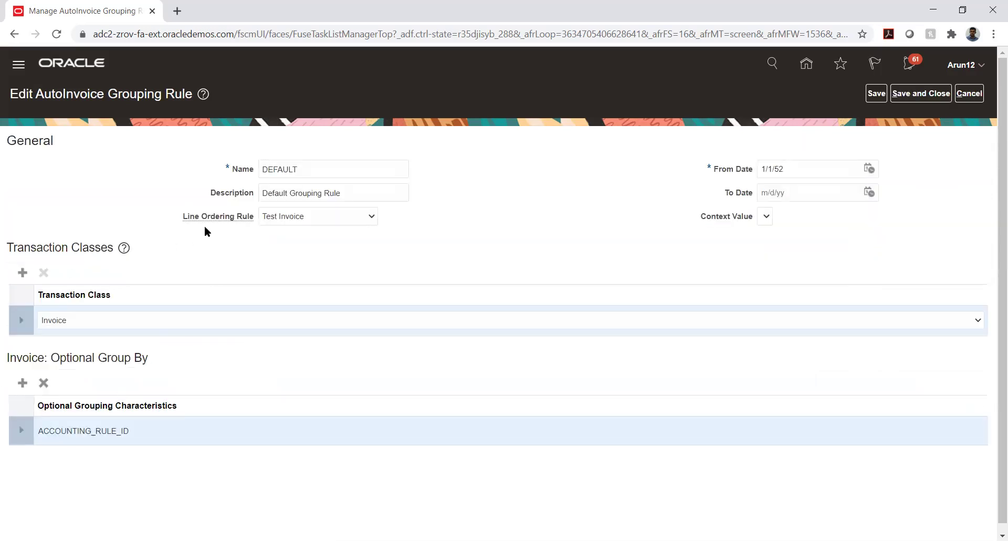
# Review the DEFAULT rule's name, then close its edit page without saving
pyautogui.doubleClick(281, 168)
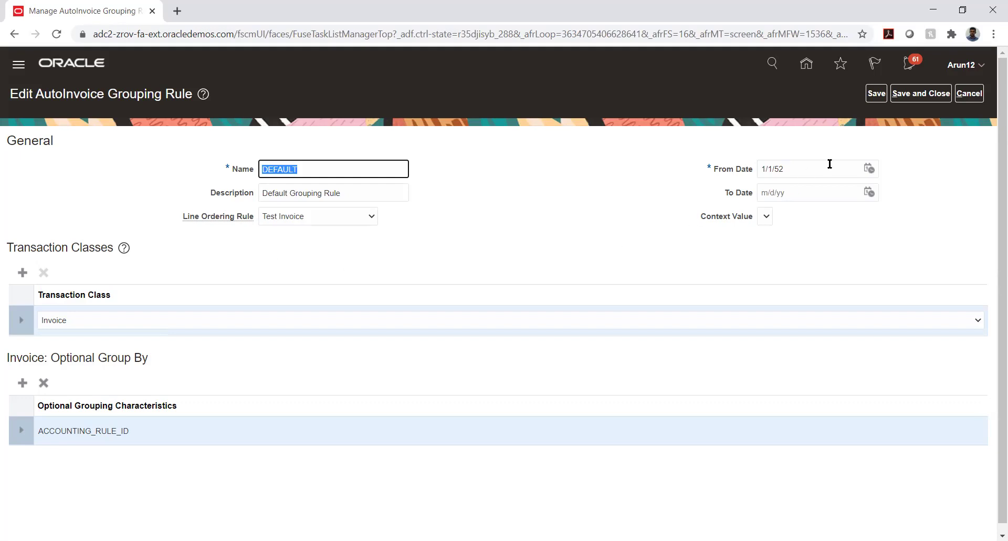
pyautogui.click(968, 93)
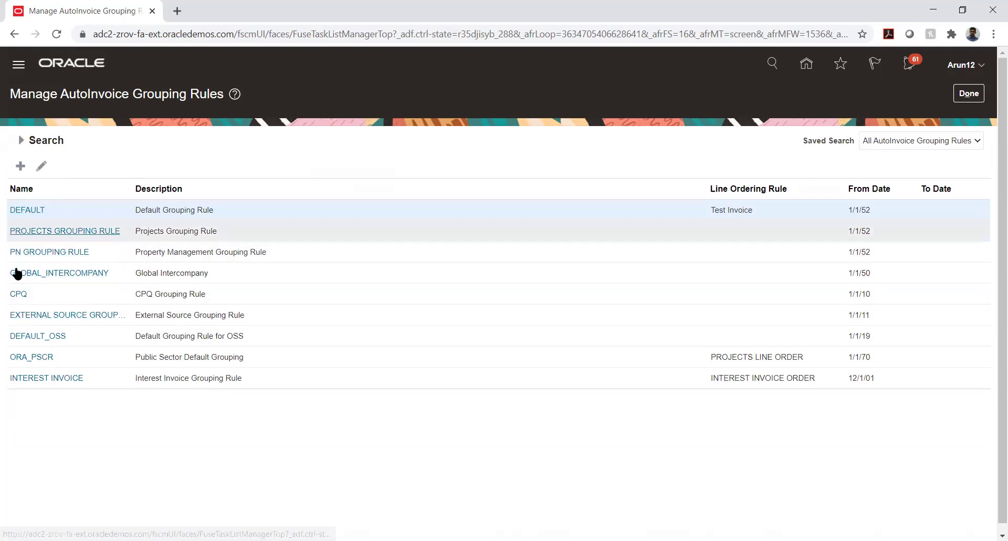
# Inspect the External Source rule (Invoice and Credit Memo, grouped by SALES_ORDER) and cancel back
pyautogui.click(25, 314)
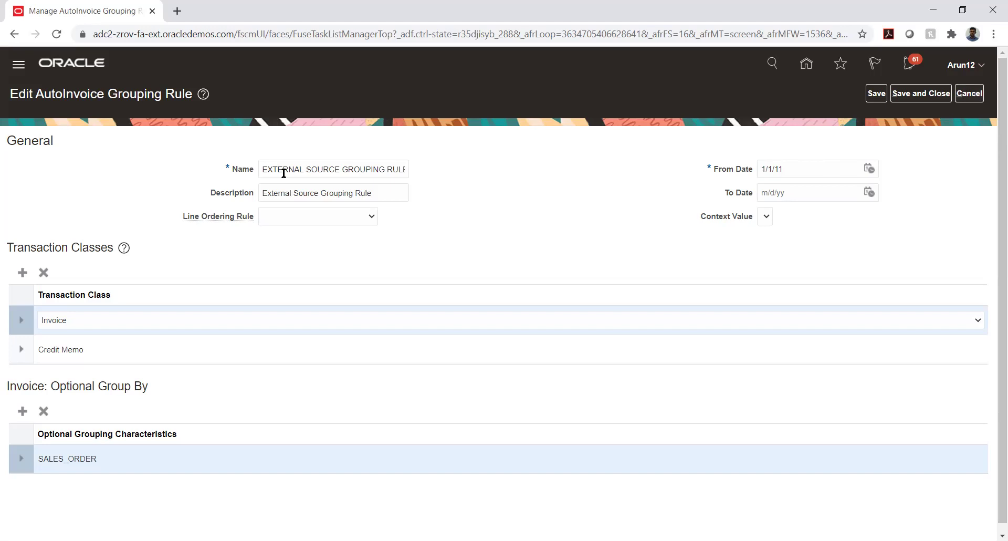
pyautogui.click(972, 99)
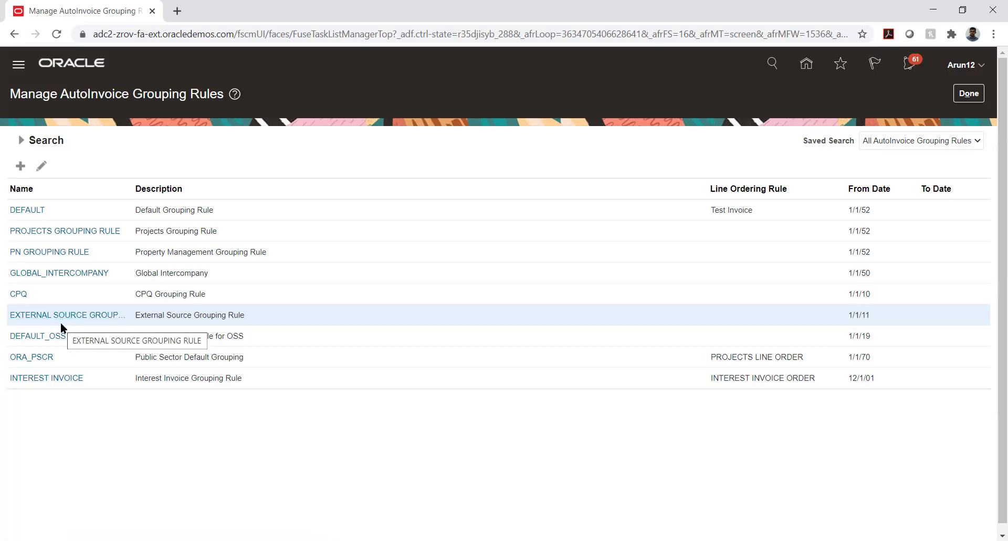
# Open the DEFAULT grouping rule for editing and clear its Name field
pyautogui.click(31, 208)
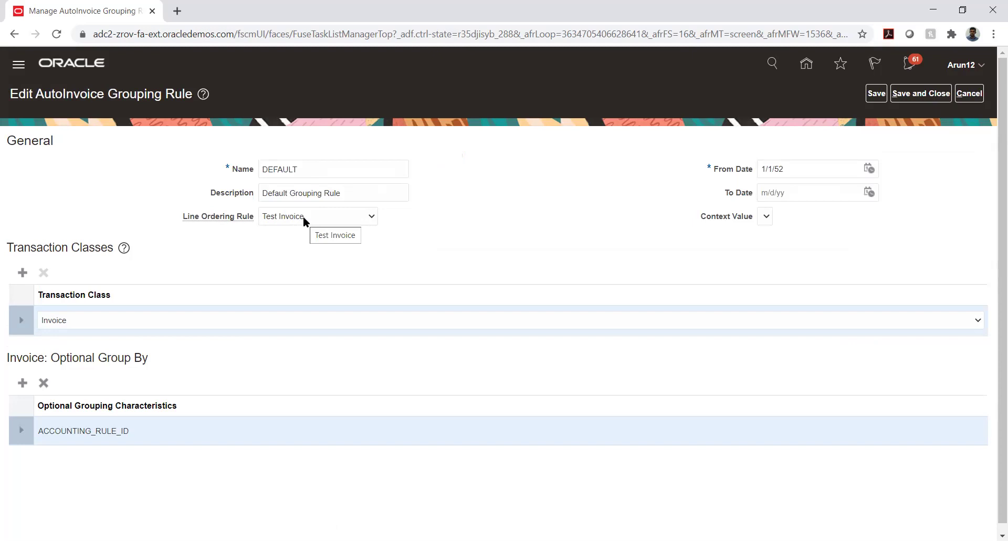
pyautogui.doubleClick(315, 167)
pyautogui.press('BackSpace')
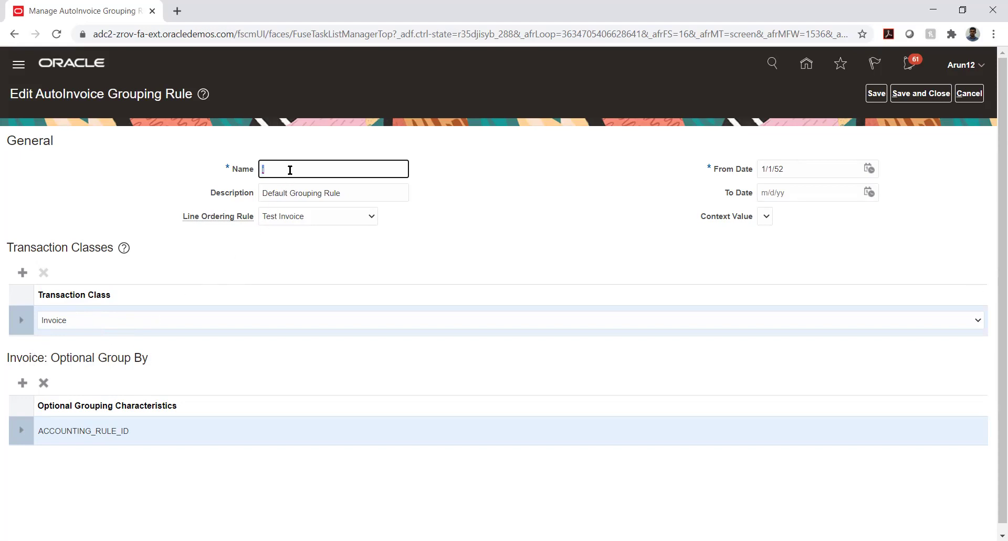
# Restore the rule name to DEFAULT and keep Invoice as its transaction class
pyautogui.write('DEFAULT')
pyautogui.click(480, 214)
pyautogui.click(86, 323)
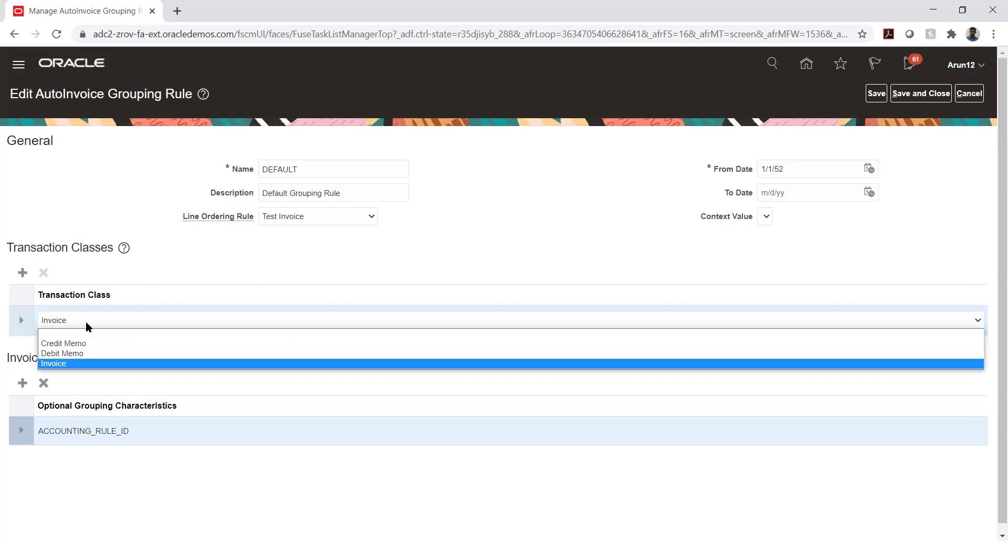
pyautogui.click(200, 254)
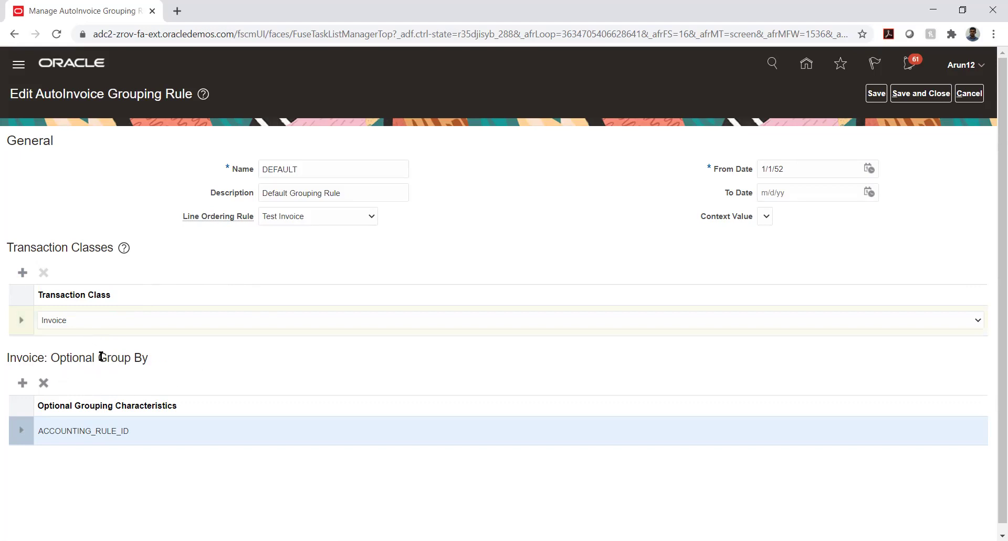
pyautogui.moveTo(102, 357); pyautogui.dragTo(148, 359)
pyautogui.click(206, 352)
# Add a blank optional grouping row and browse the available grouping characteristics without choosing one
pyautogui.click(22, 384)
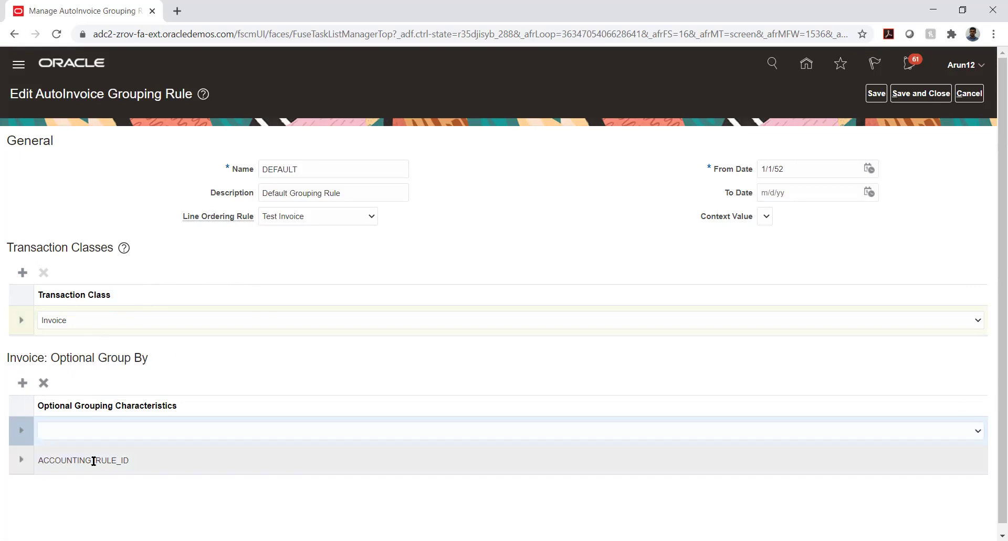
pyautogui.click(75, 429)
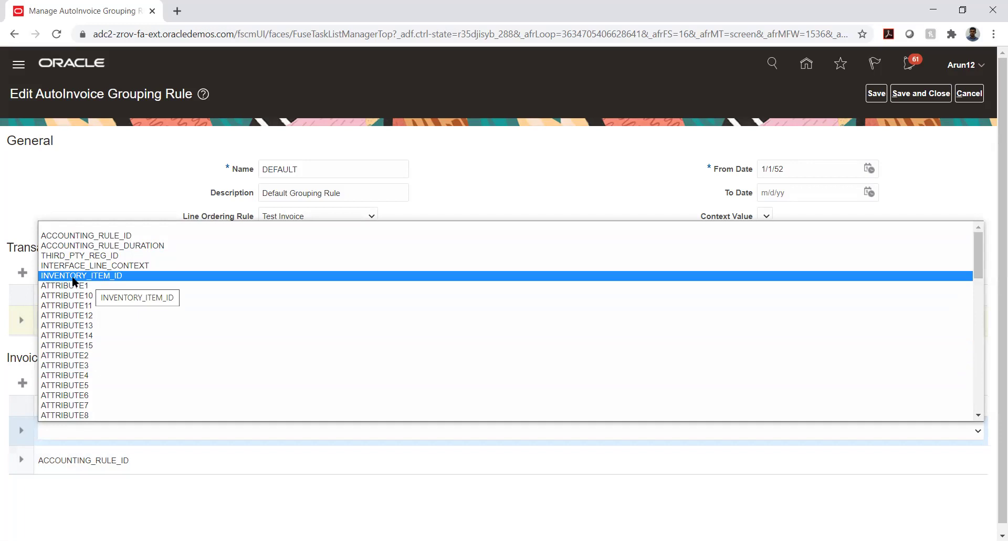
pyautogui.scroll(-10, 73, 278)
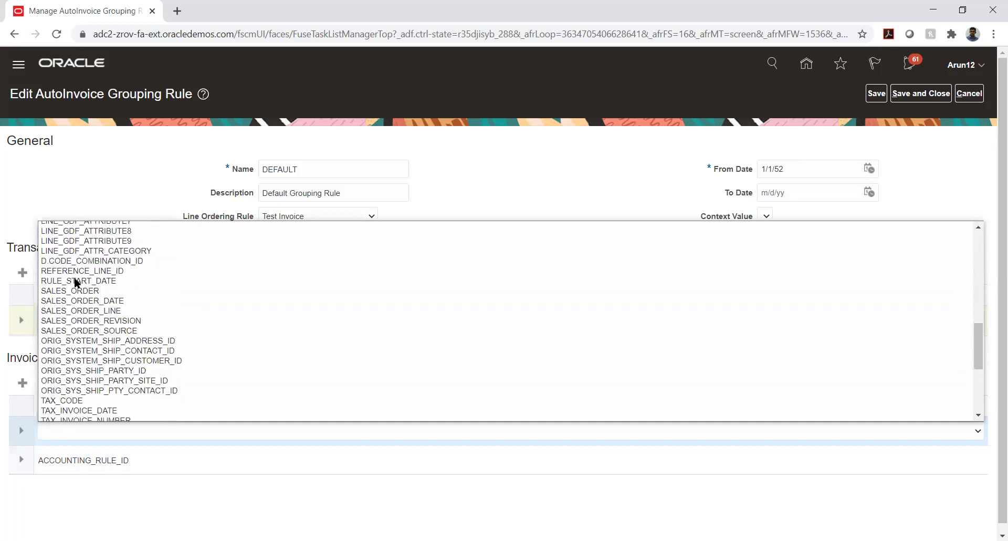
pyautogui.scroll(-4, 75, 282)
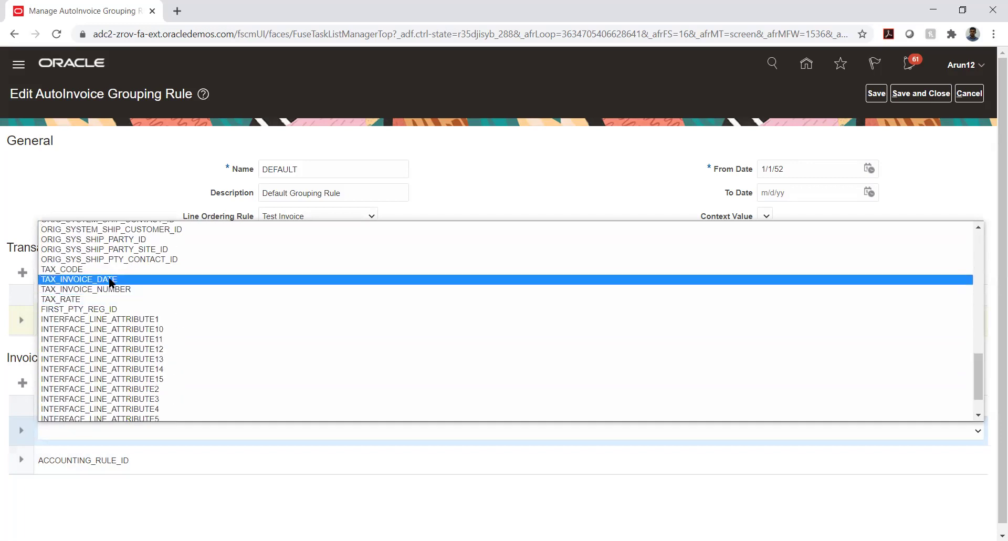
pyautogui.scroll(-1, 114, 285)
pyautogui.scroll(3, 114, 284)
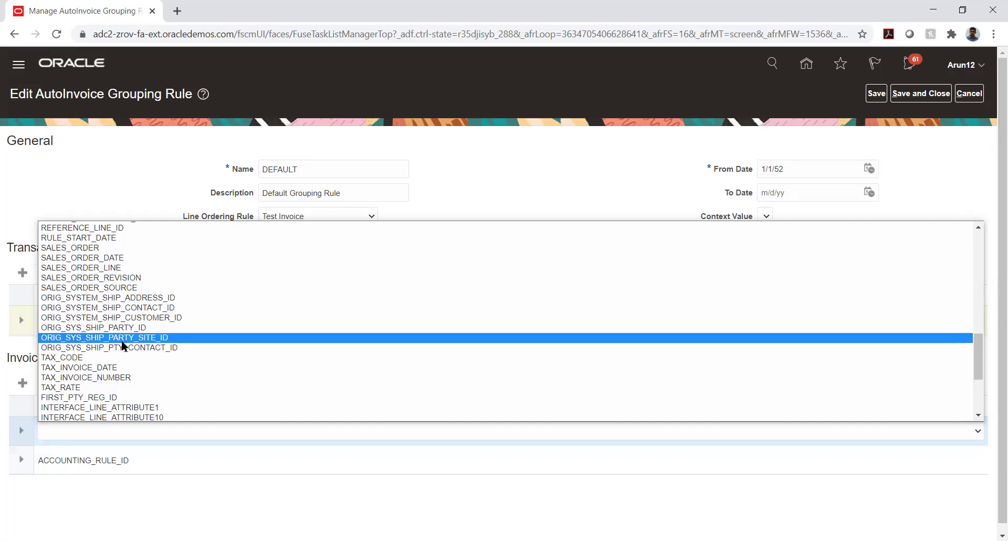
pyautogui.scroll(15, 123, 347)
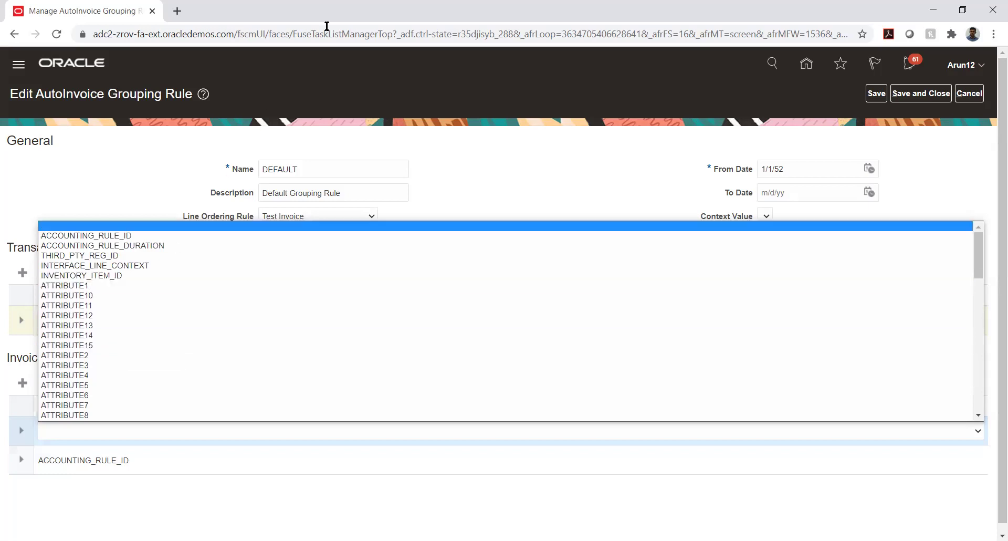
pyautogui.press('Escape')
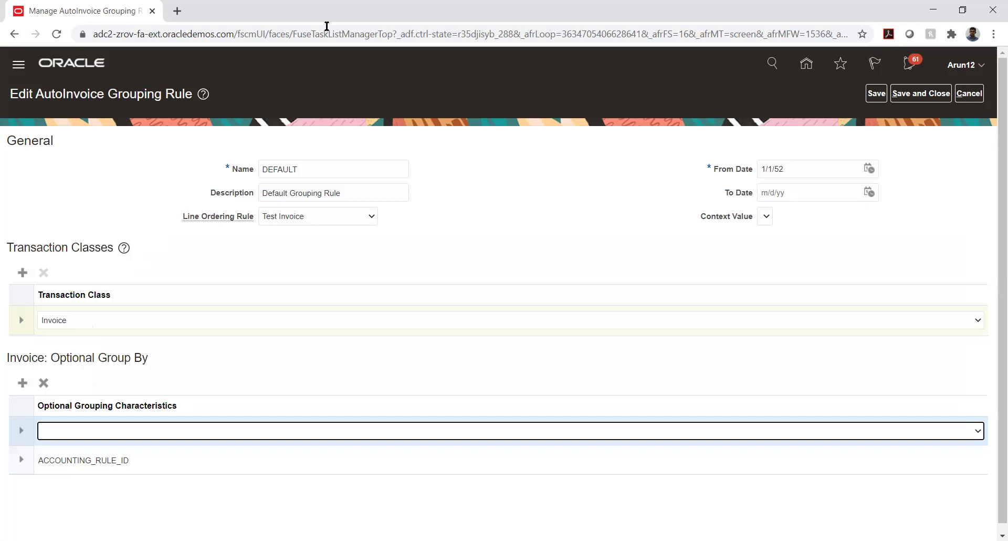
# Browse the characteristics list again, leave the row blank, and discard all DEFAULT rule edits
pyautogui.click(327, 26)
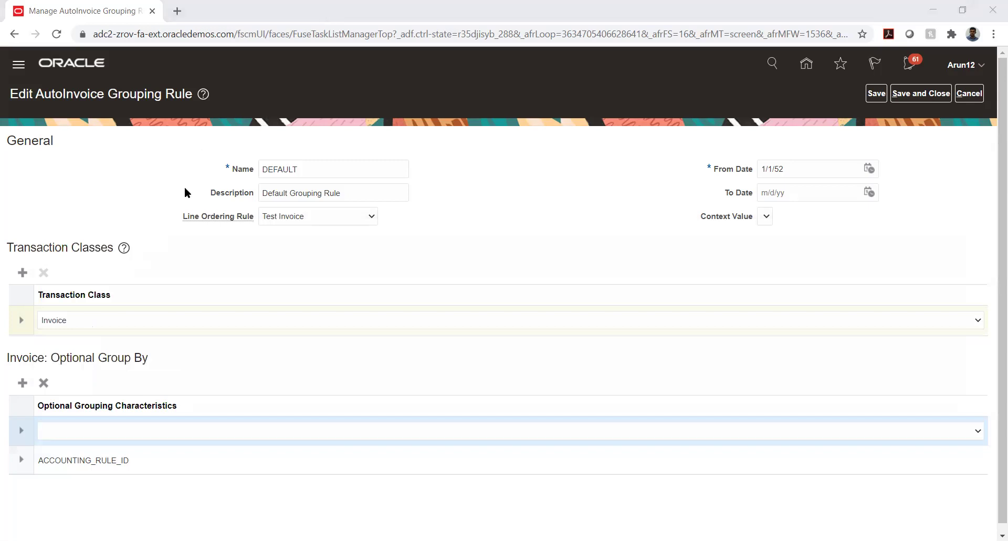
pyautogui.click(238, 432)
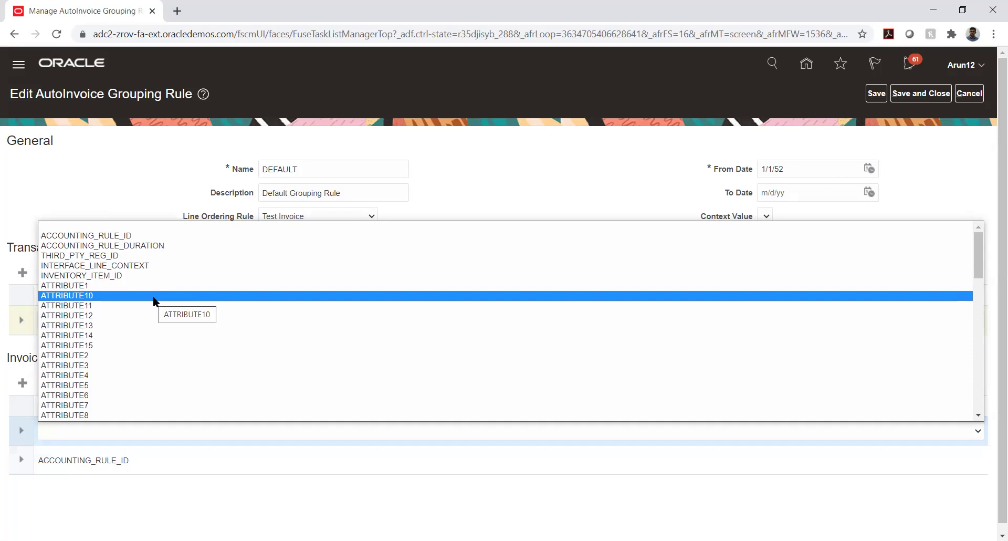
pyautogui.scroll(-12, 152, 297)
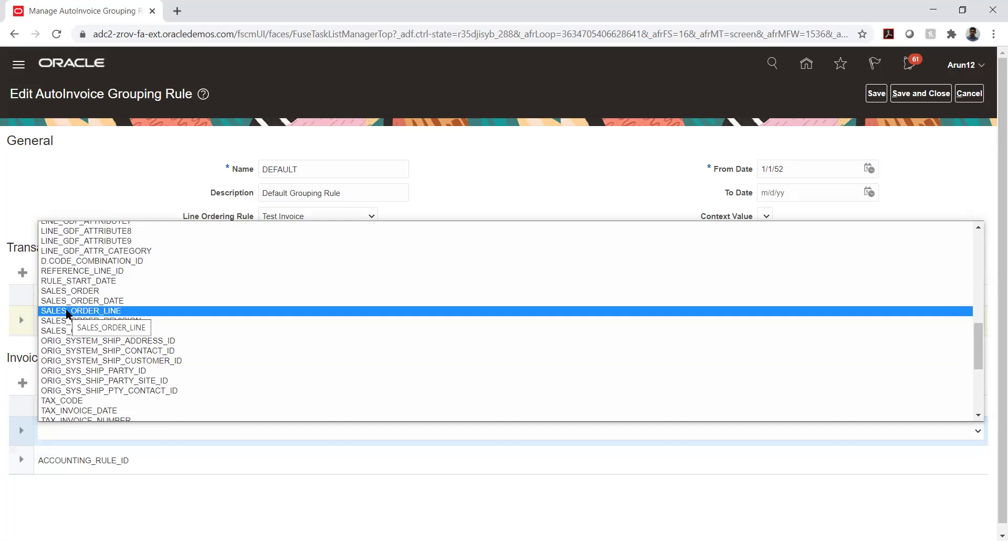
pyautogui.scroll(8, 149, 300)
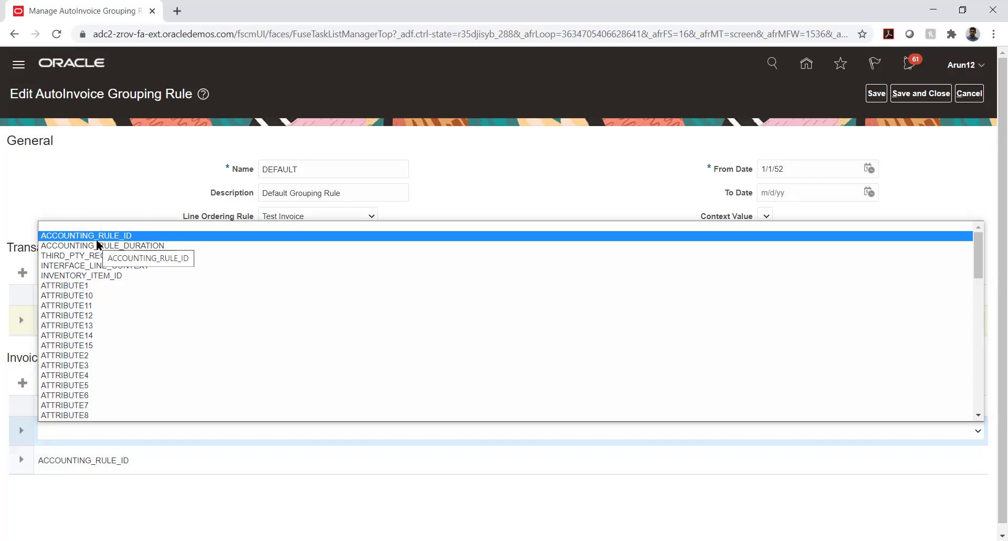
pyautogui.scroll(-10, 128, 289)
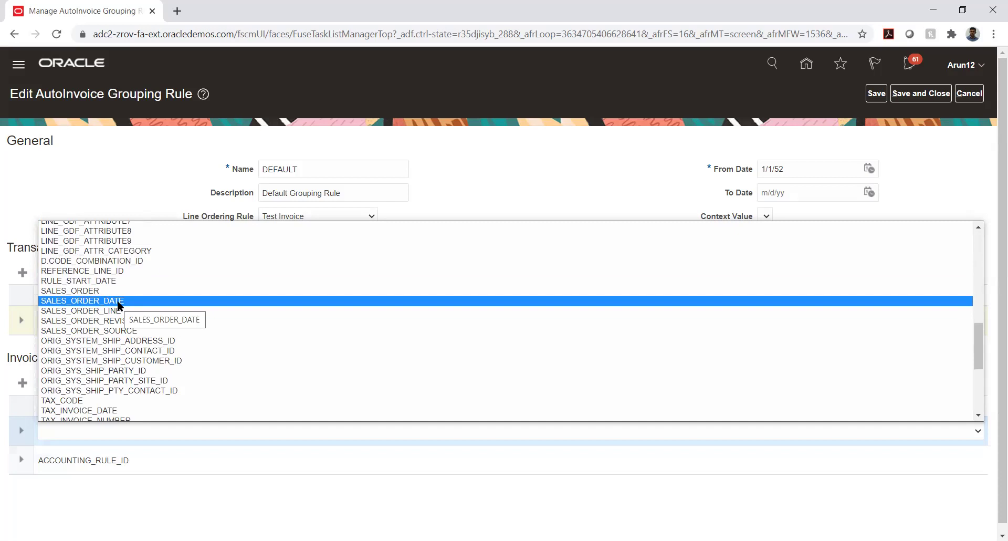
pyautogui.scroll(8, 118, 303)
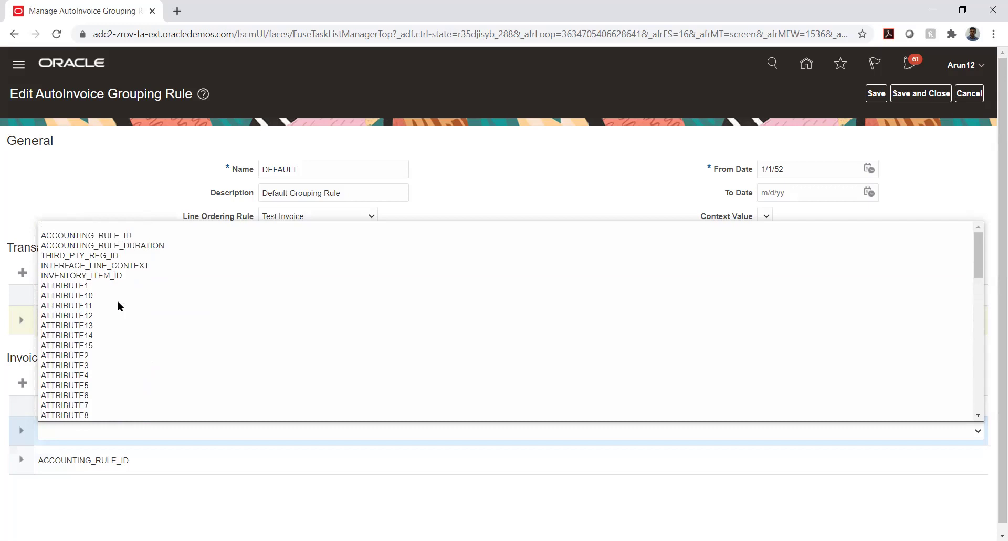
pyautogui.click(937, 185)
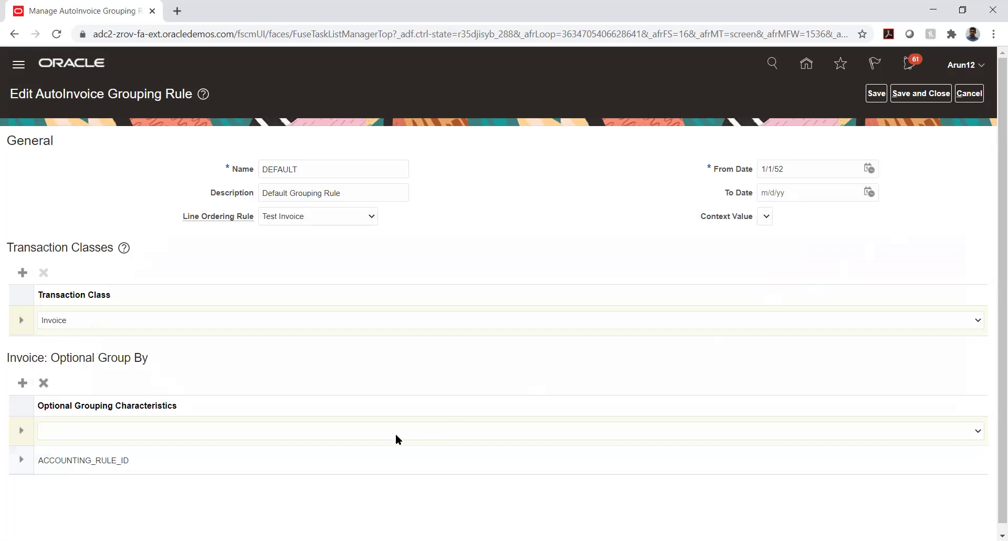
pyautogui.click(88, 430)
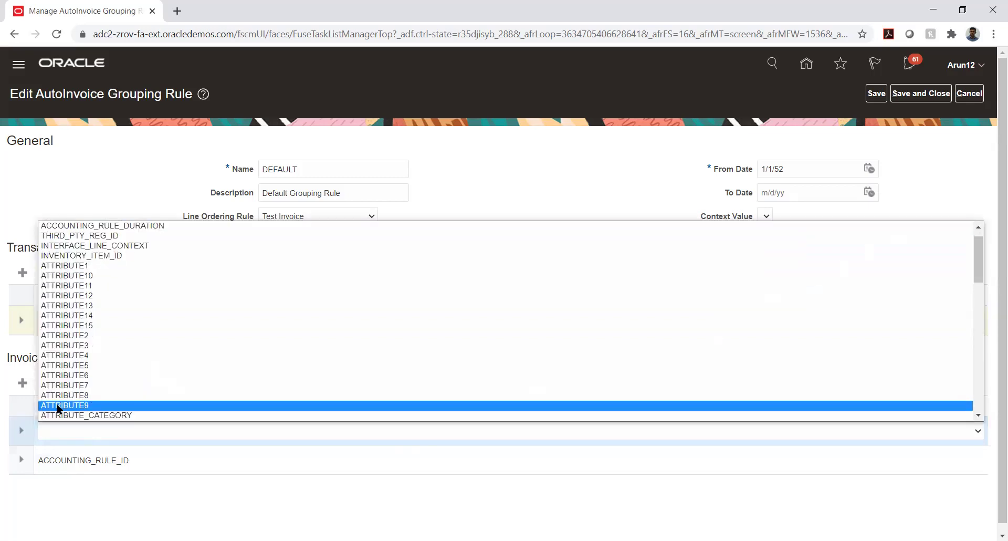
pyautogui.click(26, 525)
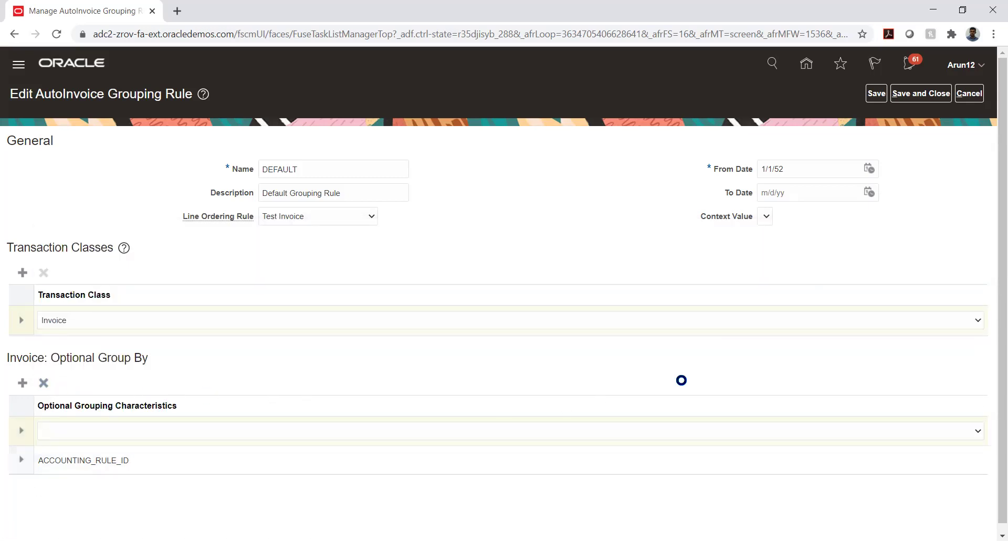
pyautogui.click(976, 94)
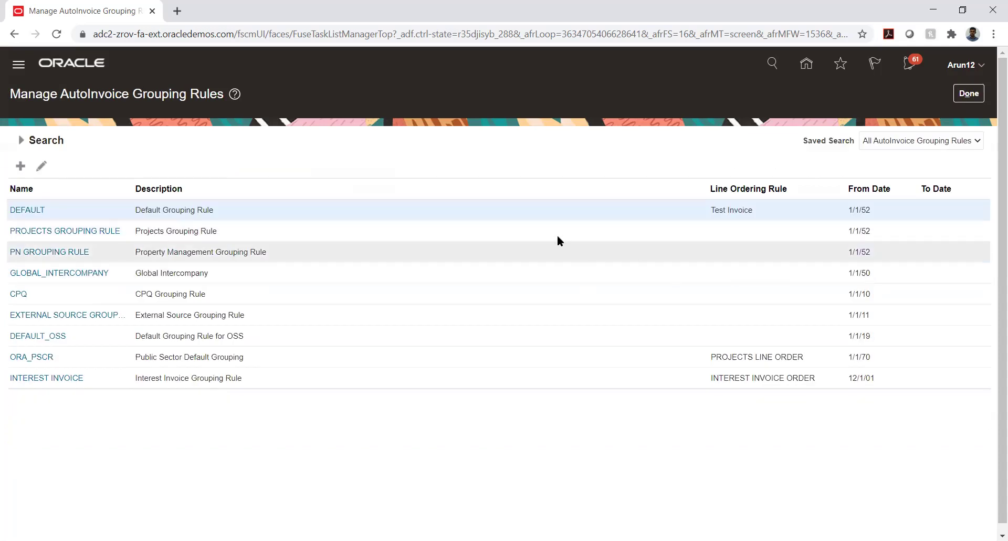
# View the GLOBAL_INTERCOMPANY rule without changes, then return to the TATA PROJECT task list
pyautogui.click(59, 273)
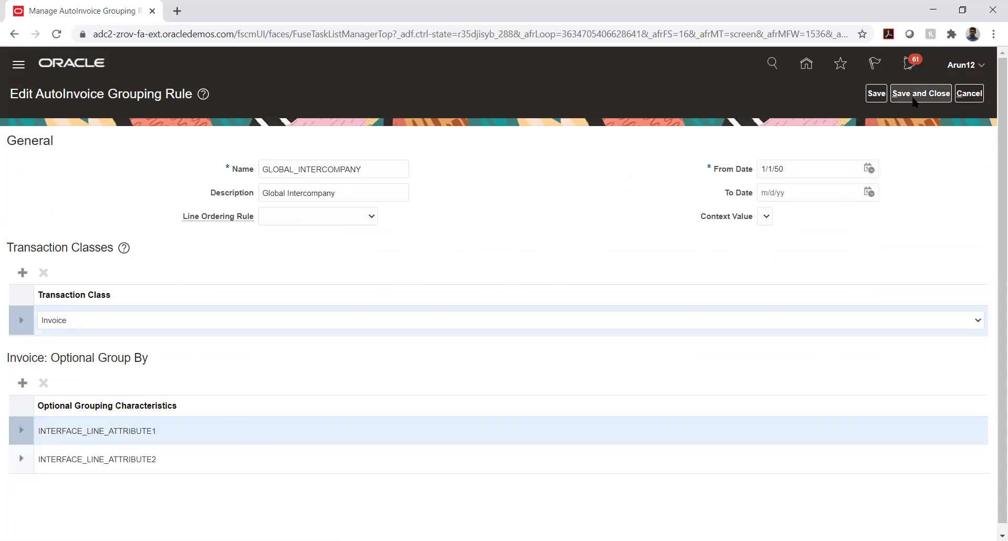
pyautogui.click(964, 93)
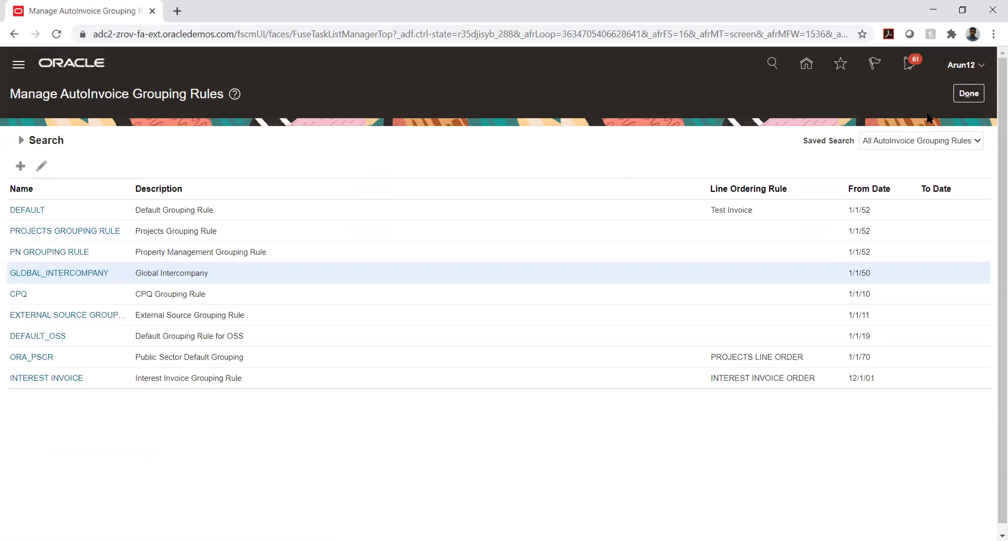
pyautogui.click(964, 94)
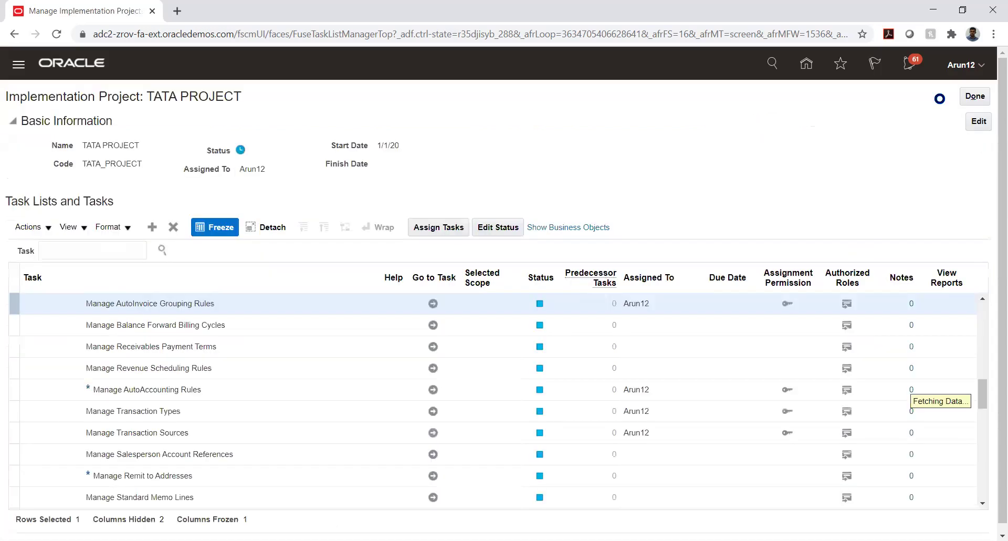
# Move from the TATA PROJECT task list through Transaction Types to Manage AutoAccounting Rules
pyautogui.click(432, 305)
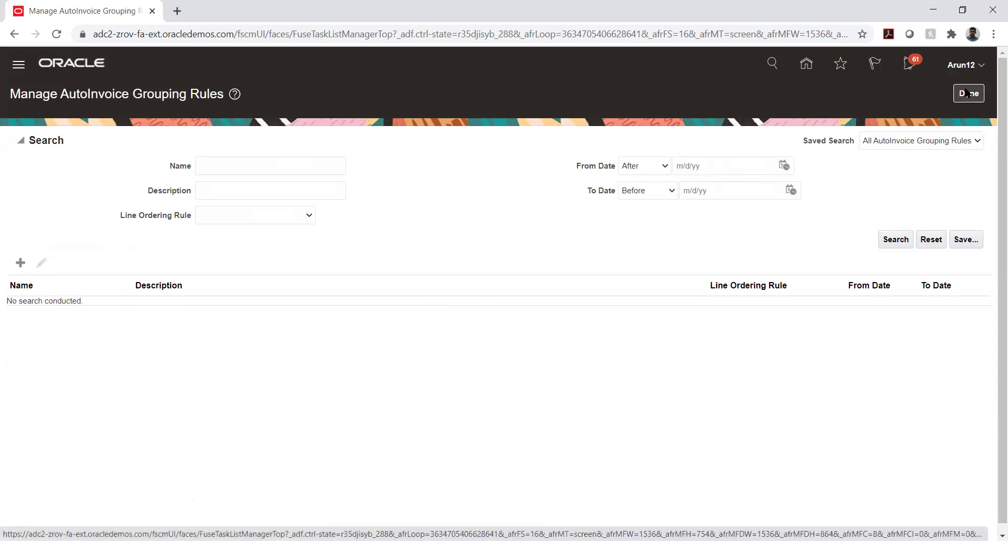
pyautogui.click(965, 93)
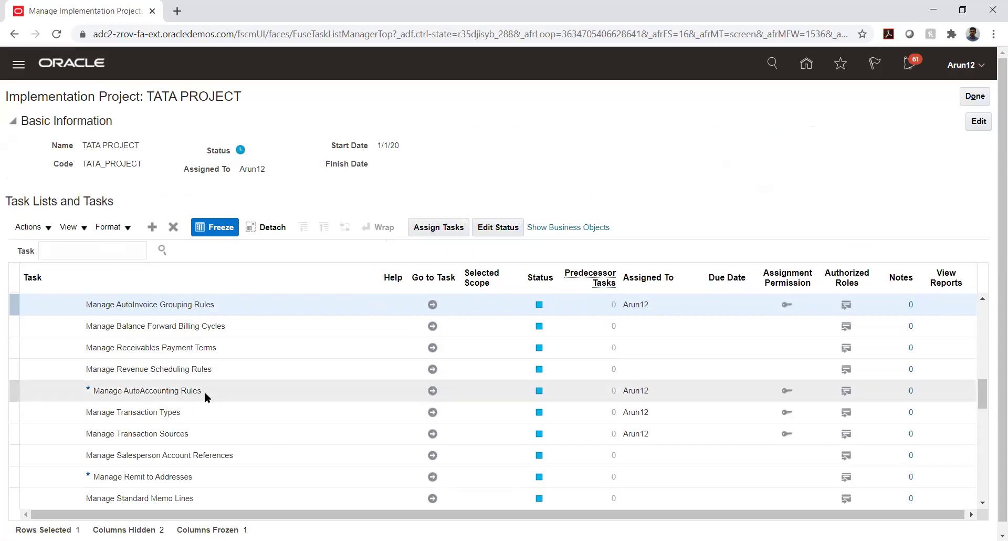
pyautogui.scroll(-3, 209, 371)
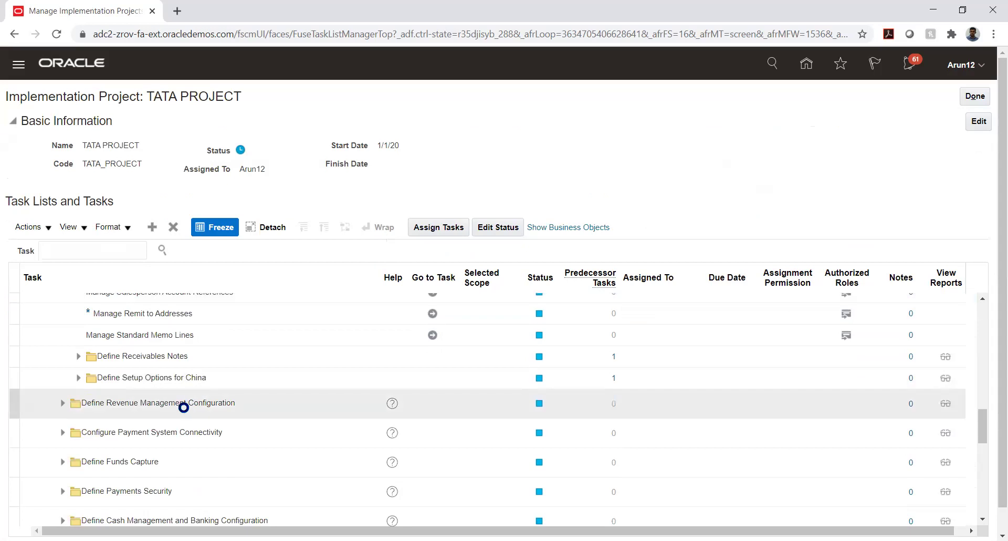
pyautogui.scroll(2, 185, 405)
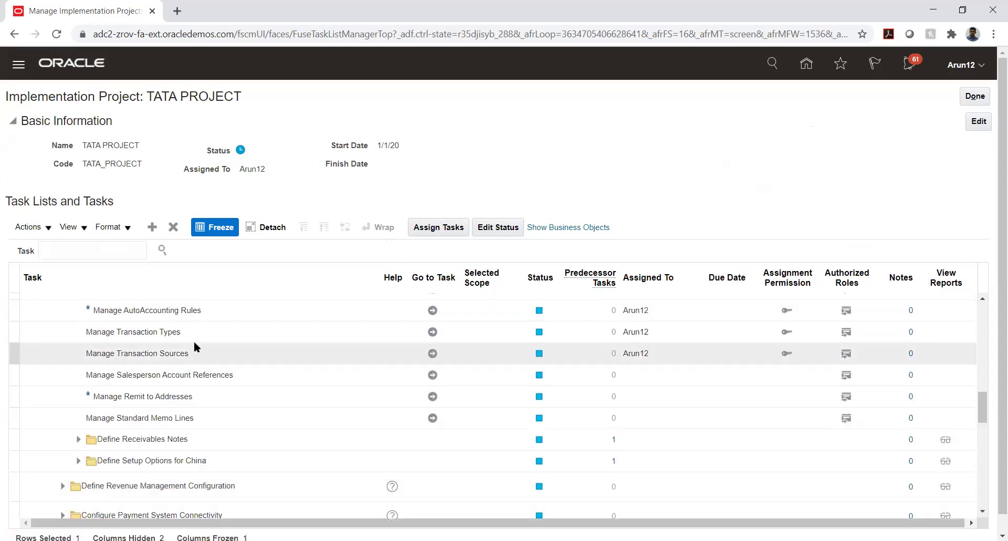
pyautogui.click(432, 333)
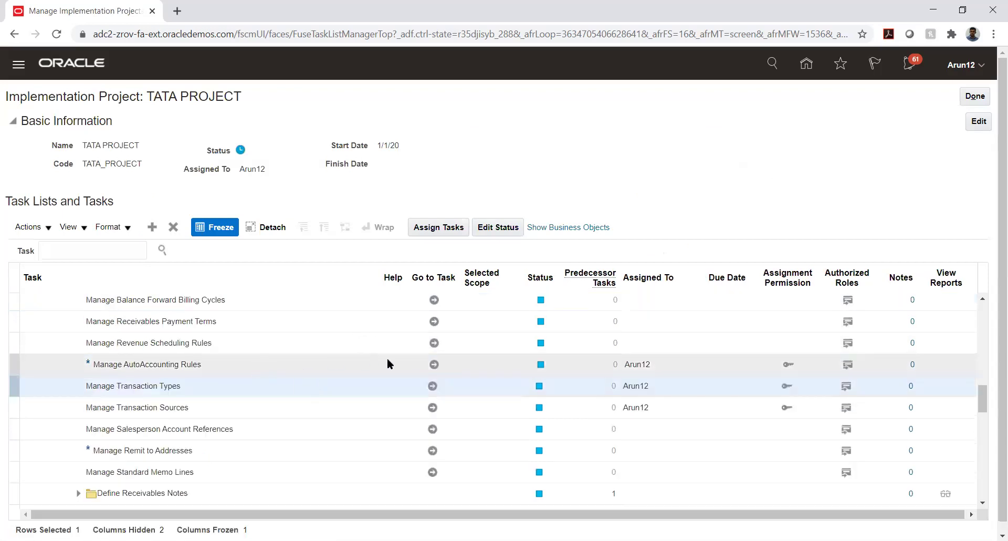
pyautogui.click(434, 364)
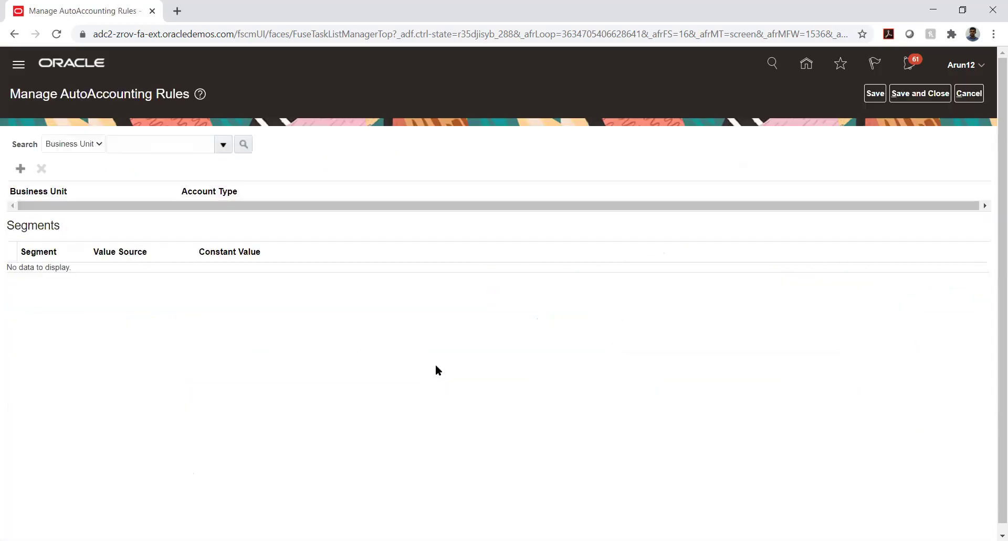
# Start creating a new AutoAccounting rule from the Manage AutoAccounting Rules page
pyautogui.click(150, 143)
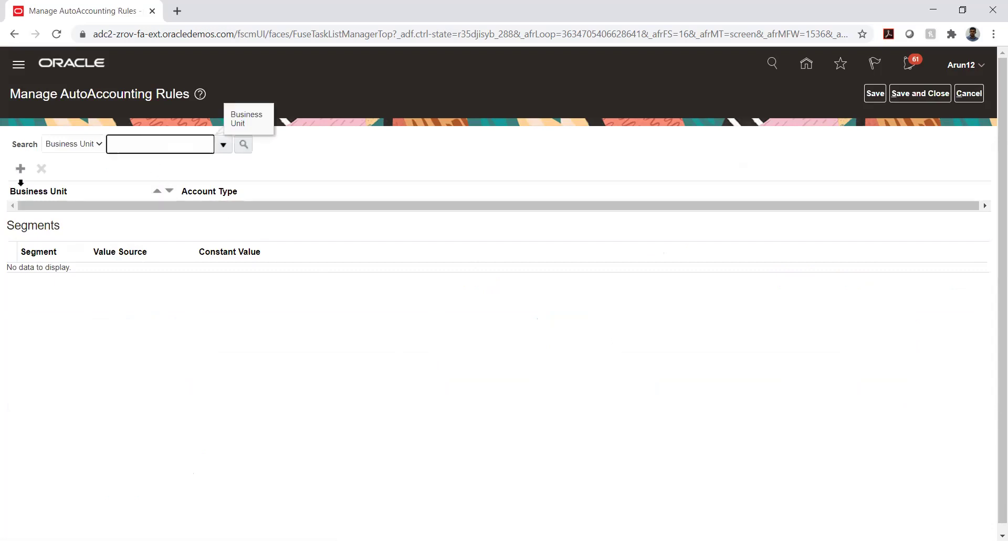
pyautogui.click(20, 169)
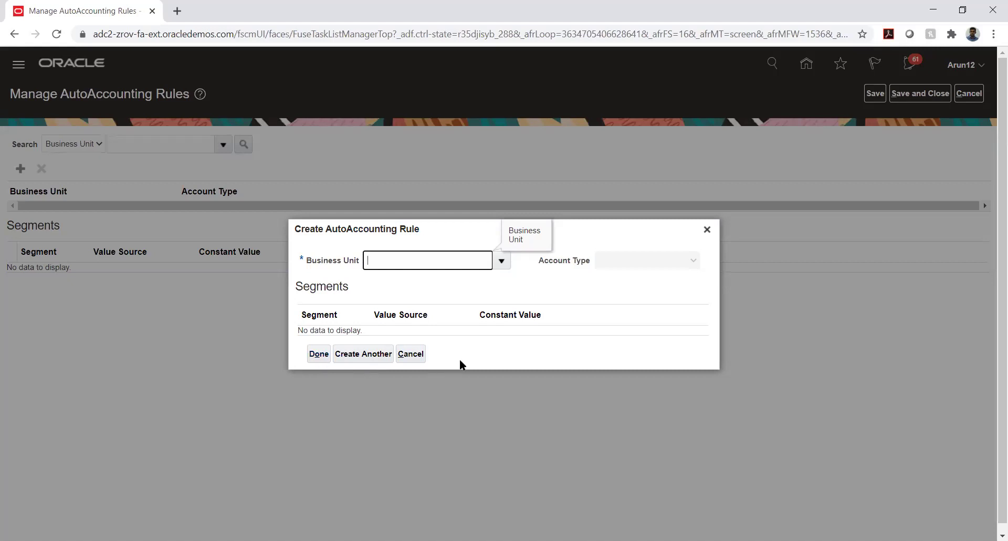
# Set the new AutoAccounting rule's Business Unit to AFNIC BU
pyautogui.click(500, 260)
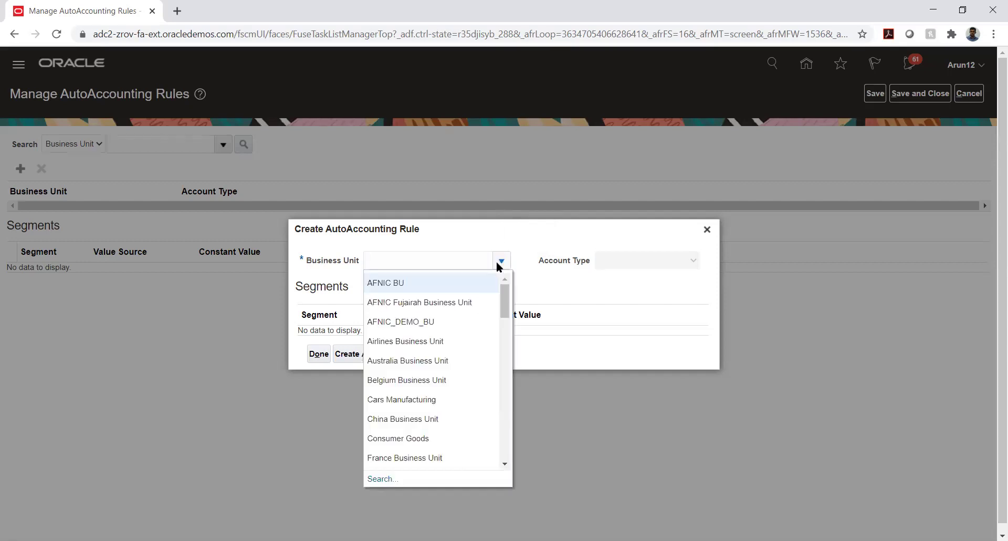
pyautogui.click(461, 283)
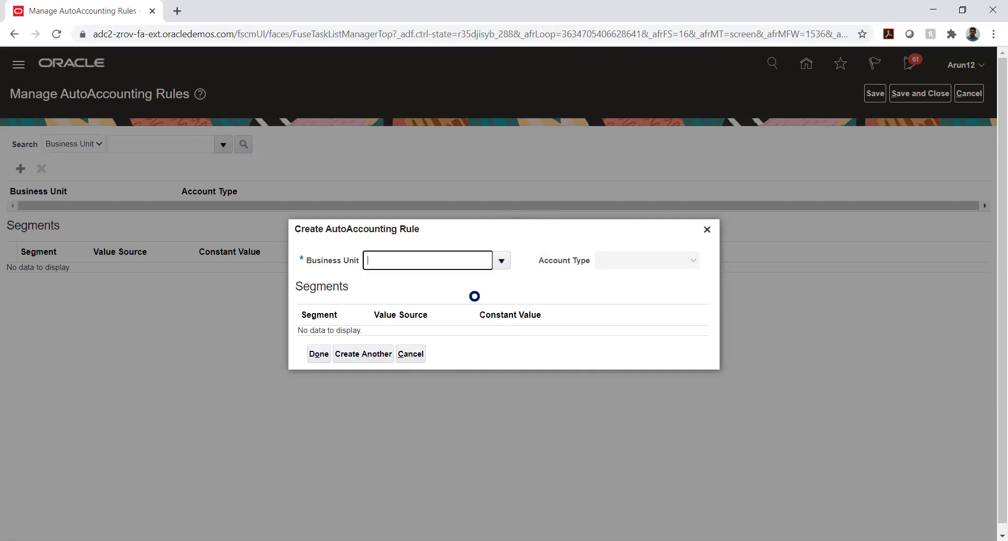
pyautogui.click(632, 262)
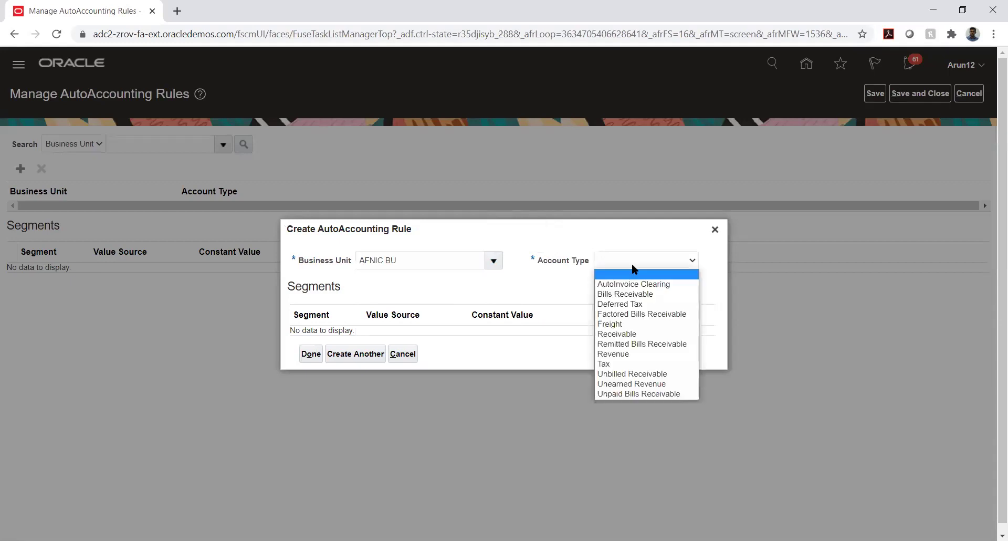
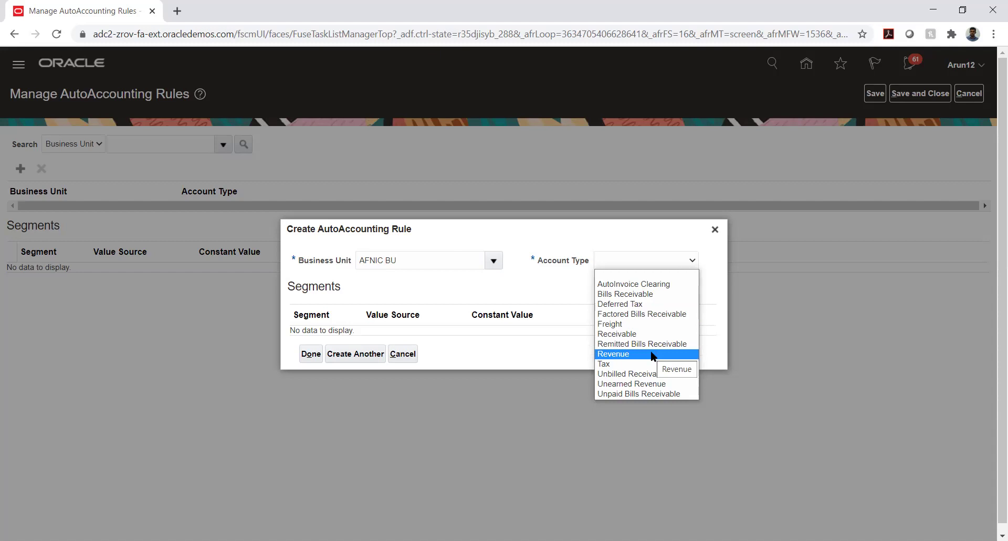
# Dismiss the Account Type list and close the Create AutoAccounting Rule dialog without creating a rule
pyautogui.click(666, 254)
pyautogui.click(714, 229)
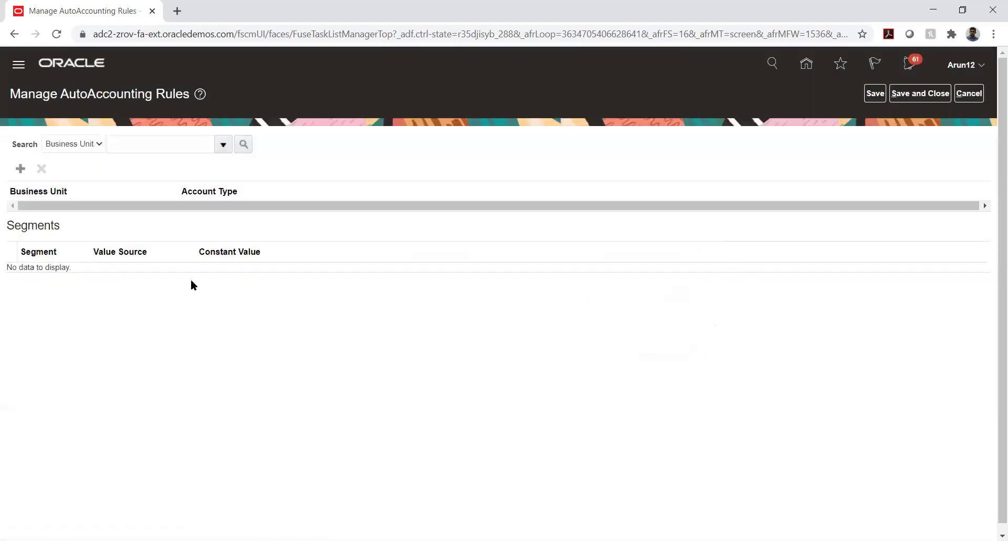
# Cancel out of AutoAccounting Rules, briefly visit Manage Transaction Types, then reopen Manage AutoAccounting Rules
pyautogui.click(960, 94)
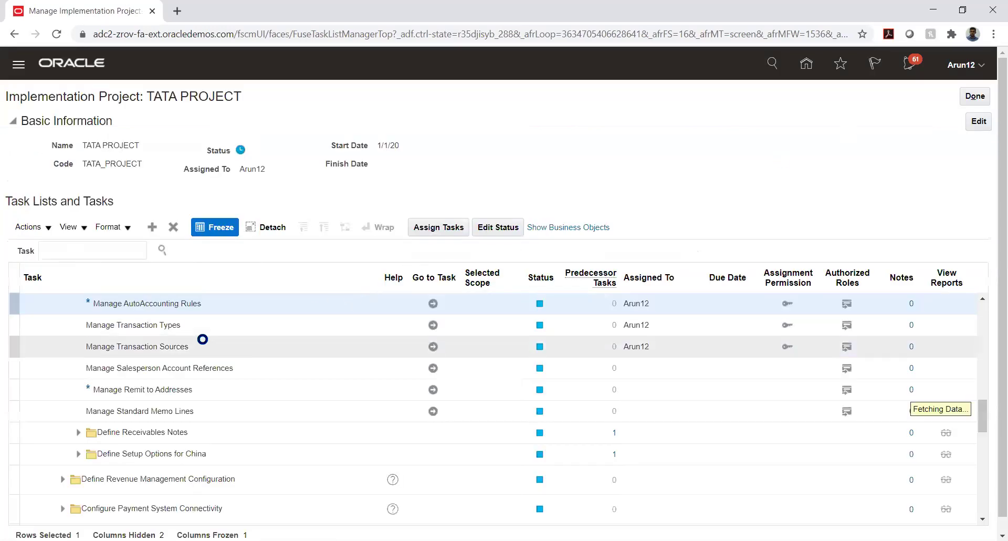
pyautogui.click(432, 326)
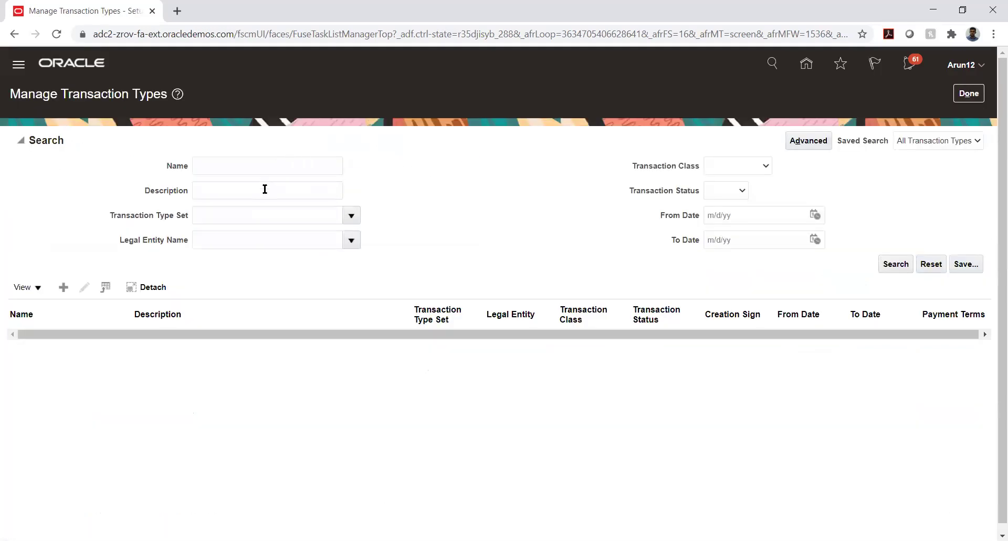
pyautogui.click(254, 163)
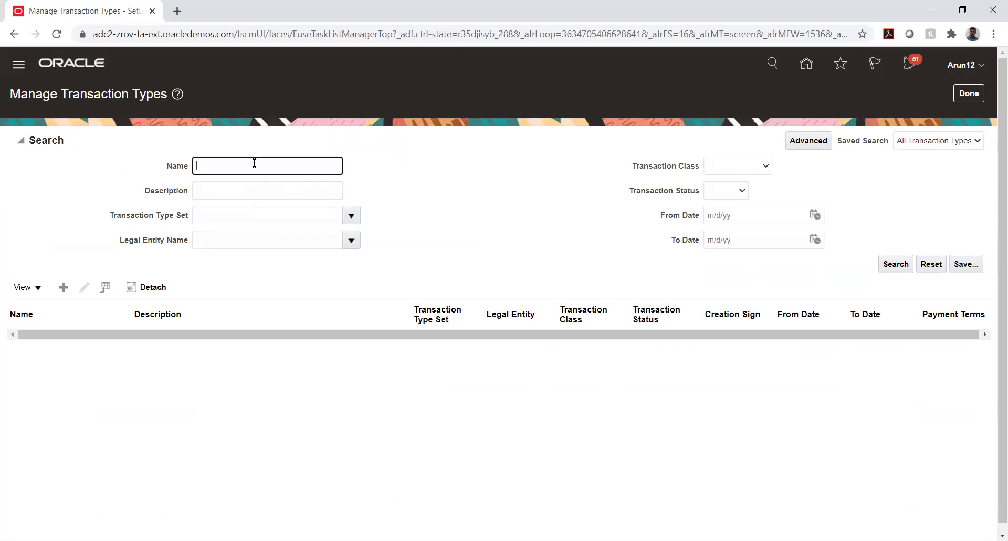
pyautogui.click(968, 94)
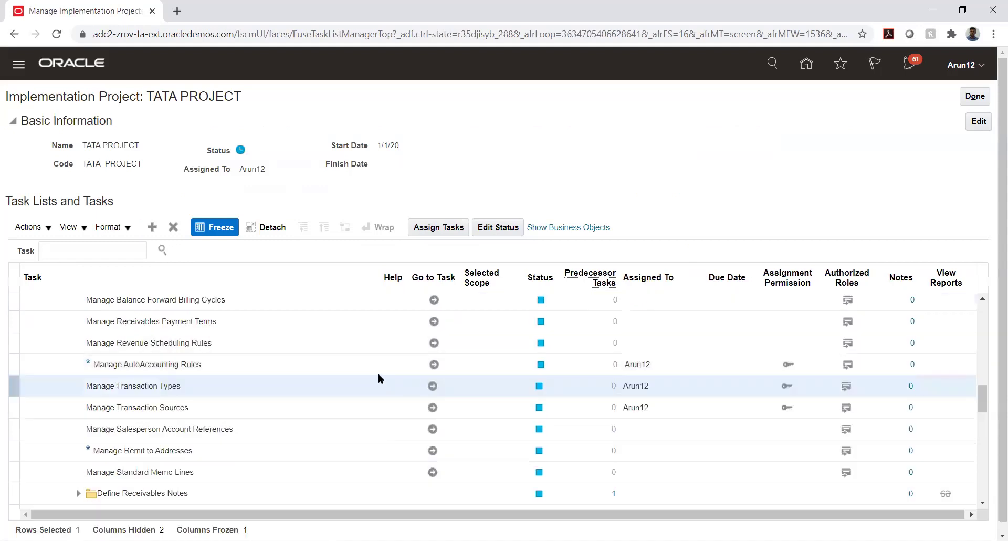
pyautogui.click(434, 361)
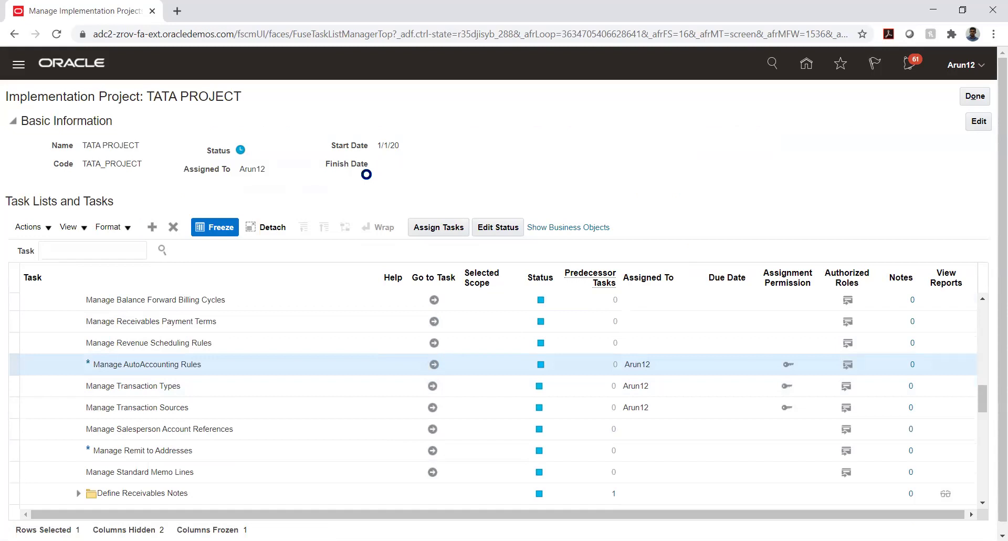
# Search AutoAccounting rules for business units matching TATA_AUTO%
pyautogui.click(140, 145)
pyautogui.write('TAT')
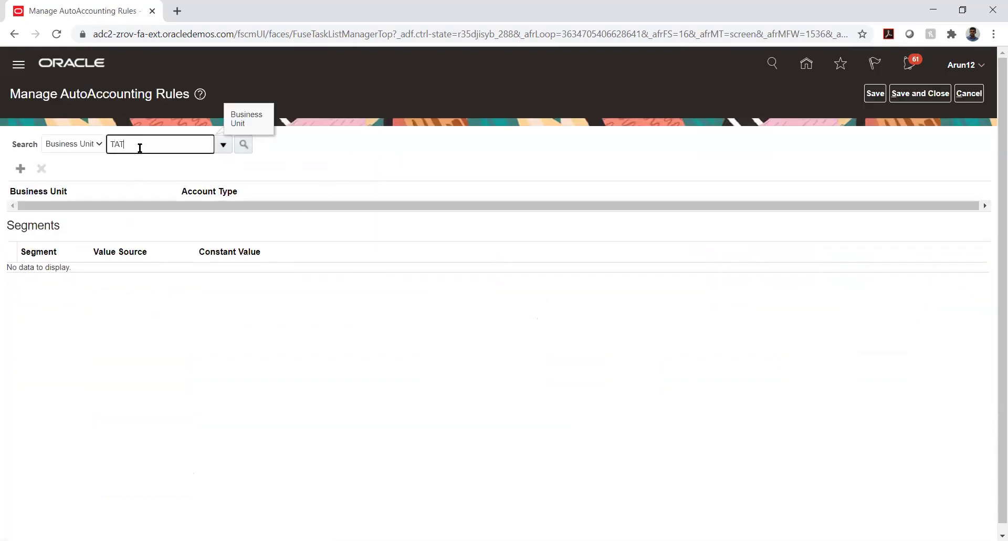
pyautogui.write('A_AUTO%')
pyautogui.click(243, 145)
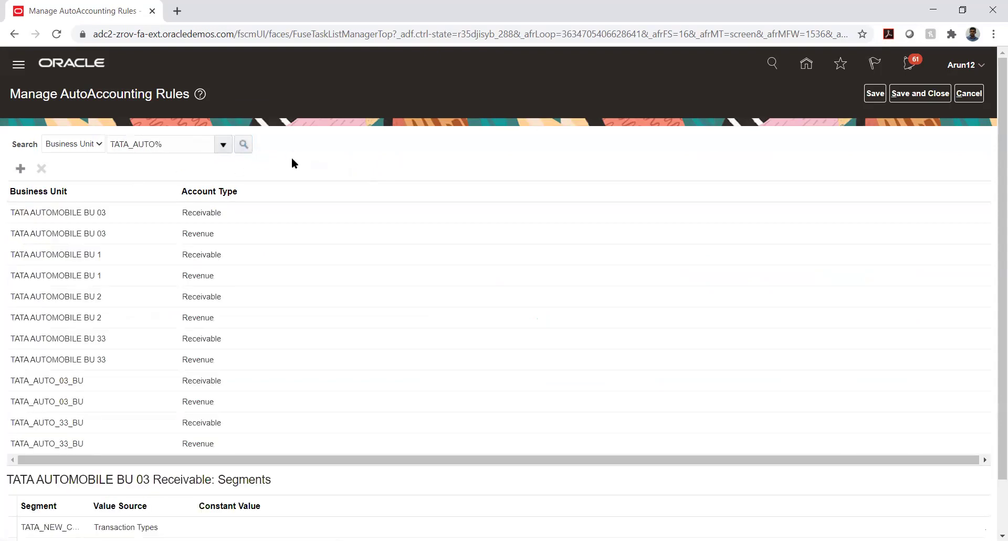
# Show the TATA_AUTO_03_BU Receivable rule's segments, waiting through the unresponsive-page prompts
pyautogui.click(57, 379)
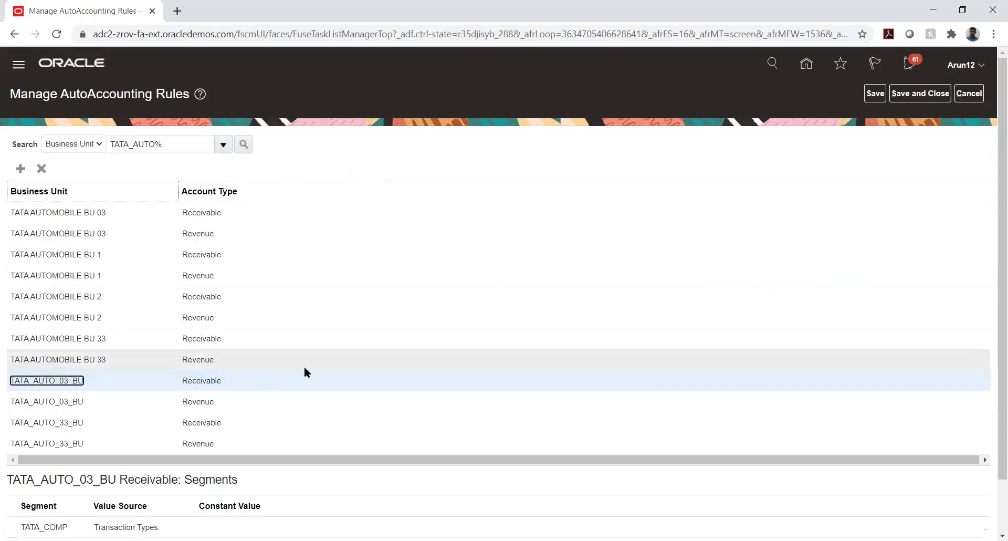
pyautogui.scroll(-2, 4, 465)
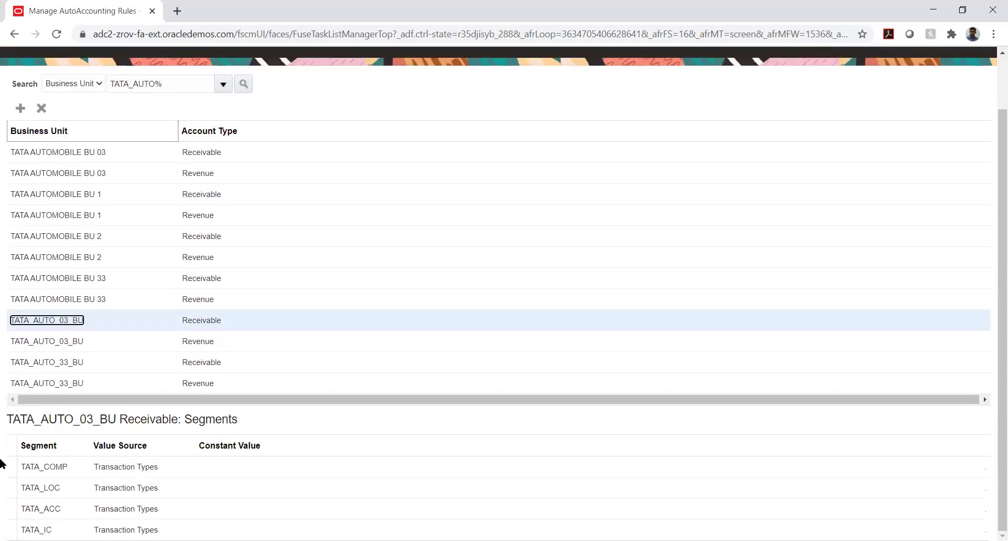
pyautogui.click(151, 465)
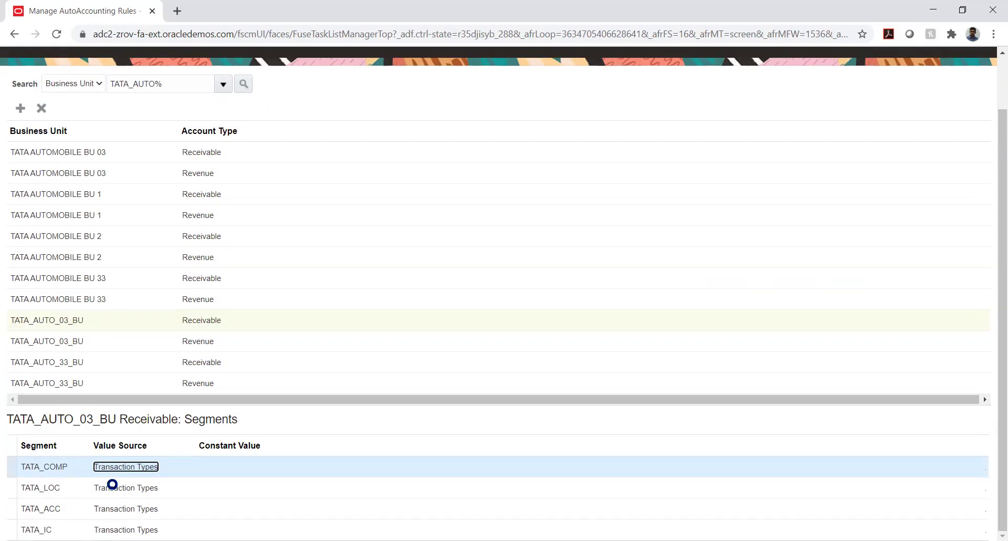
pyautogui.click(550, 176)
pyautogui.hotkey('alt', 'Tab')
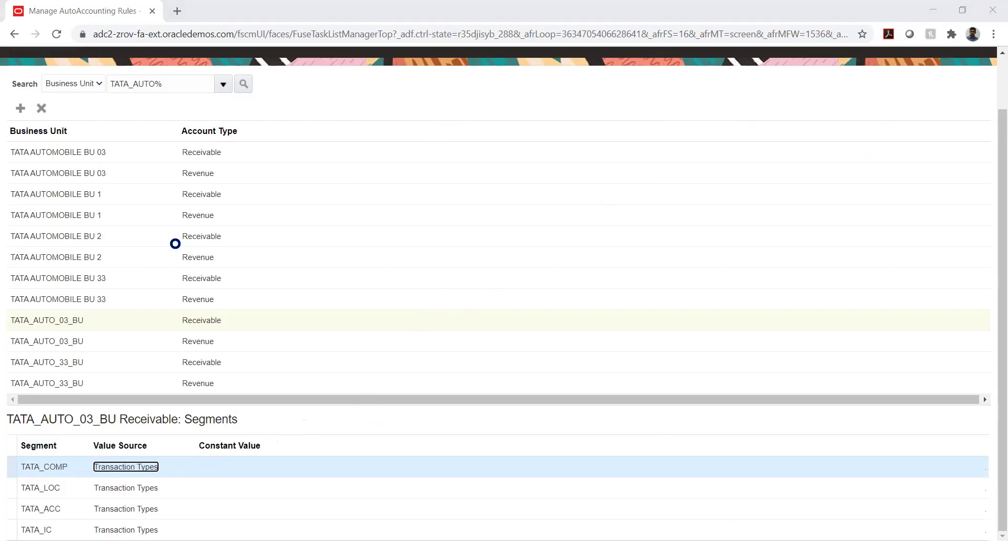
pyautogui.click(540, 180)
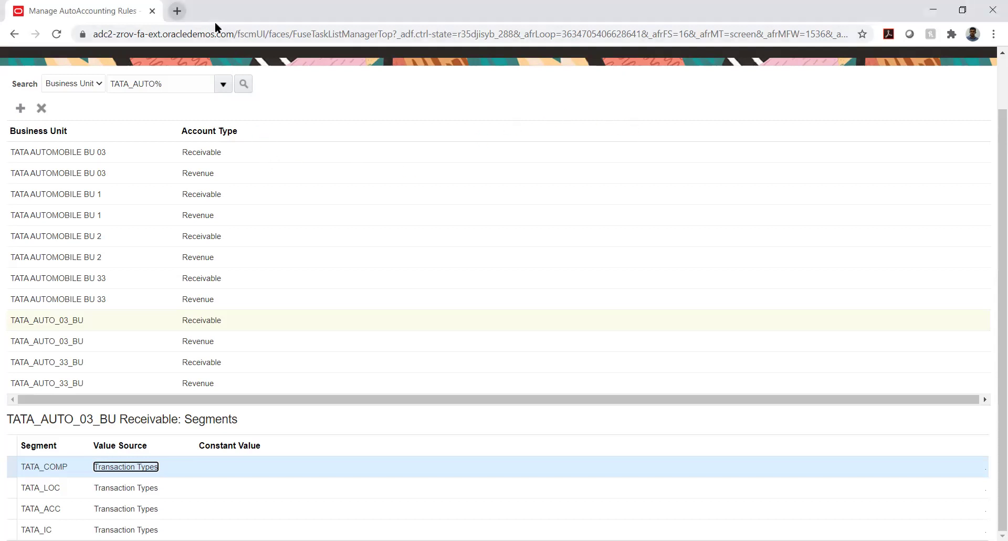
# Load the Oracle Applications address in a new Chrome tab and close the old AutoAccounting Rules tab
pyautogui.click(177, 11)
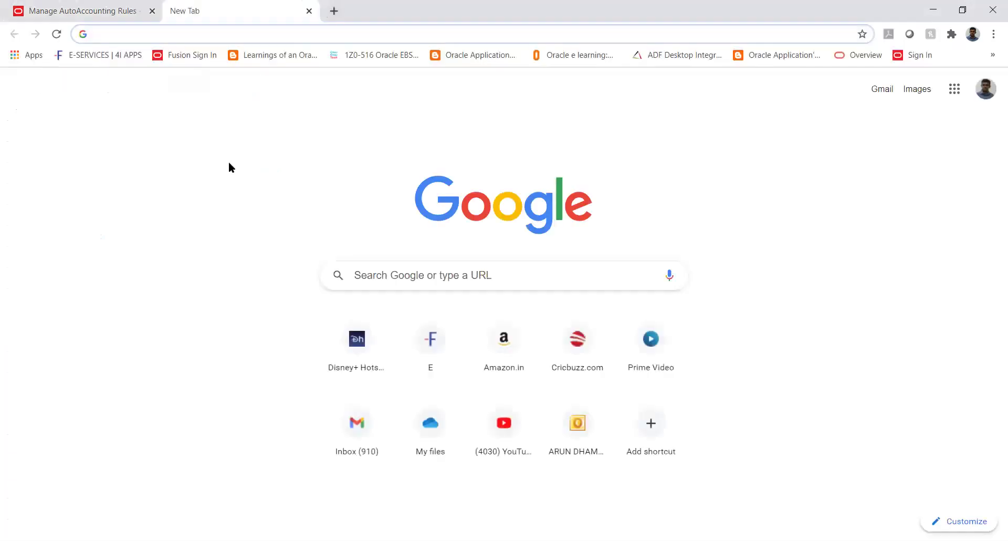
pyautogui.write('https://adc2-zrov-login.oracledemos.com')
pyautogui.press('Return')
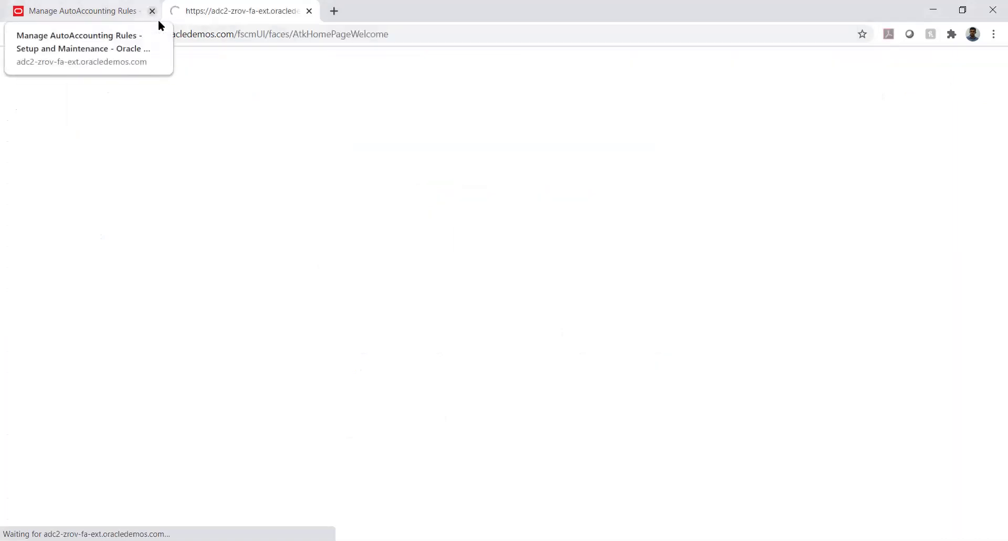
pyautogui.click(152, 11)
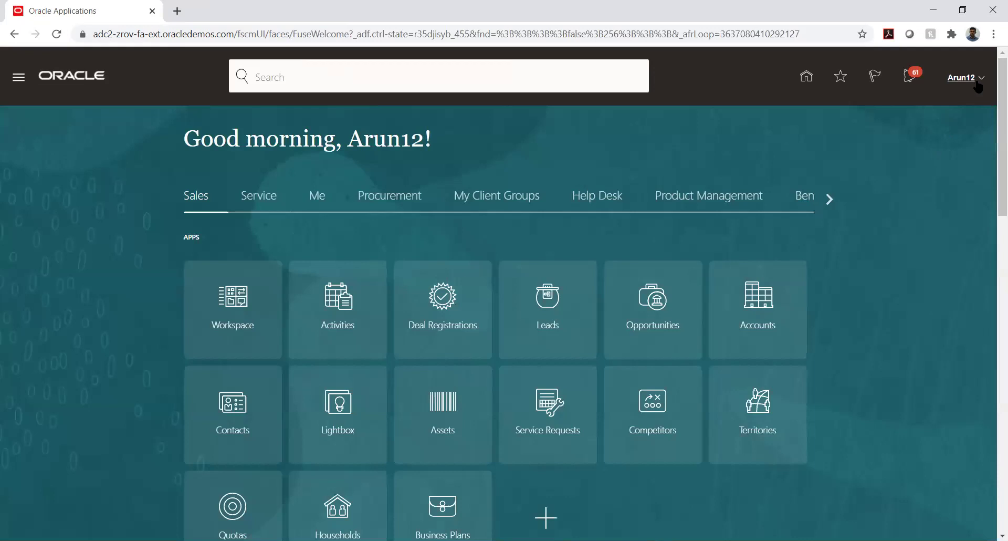
# Go through Setup and Maintenance and Manage Implementation Projects to the TATA PROJECT implementation project
pyautogui.click(978, 79)
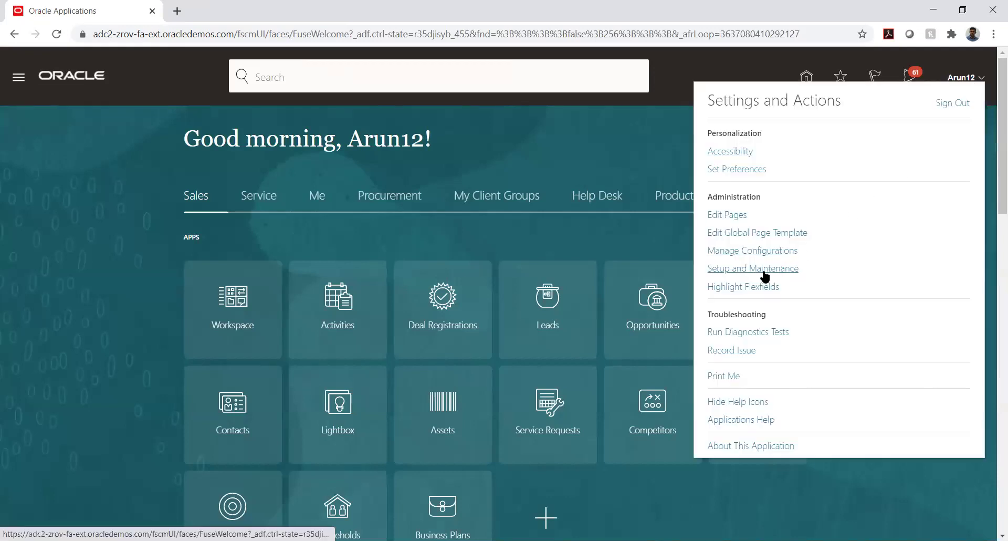
pyautogui.click(762, 271)
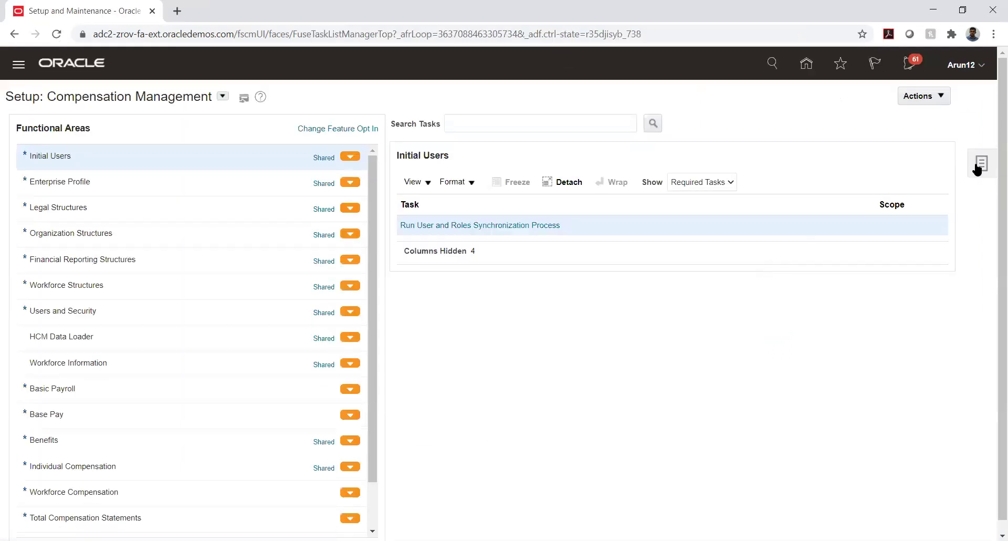
pyautogui.click(978, 167)
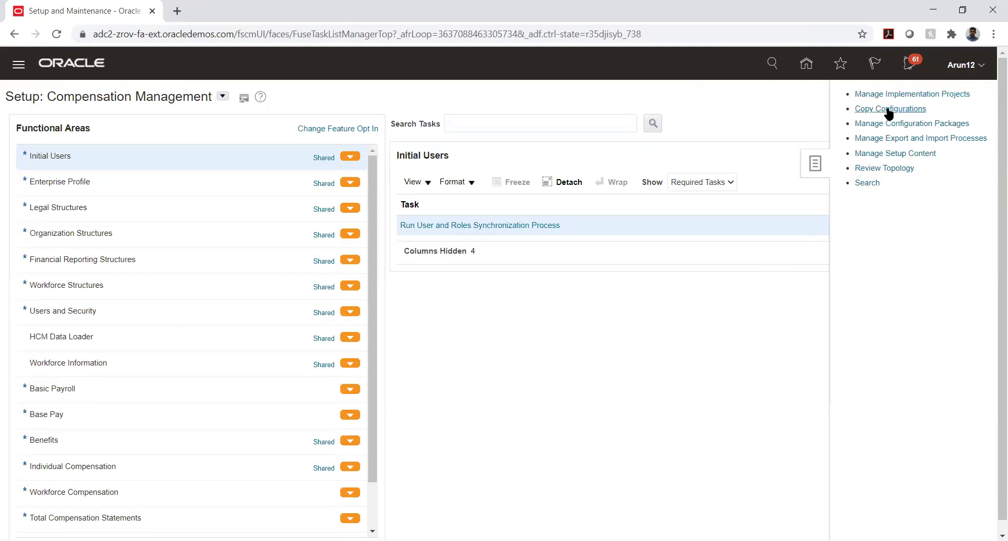
pyautogui.click(907, 92)
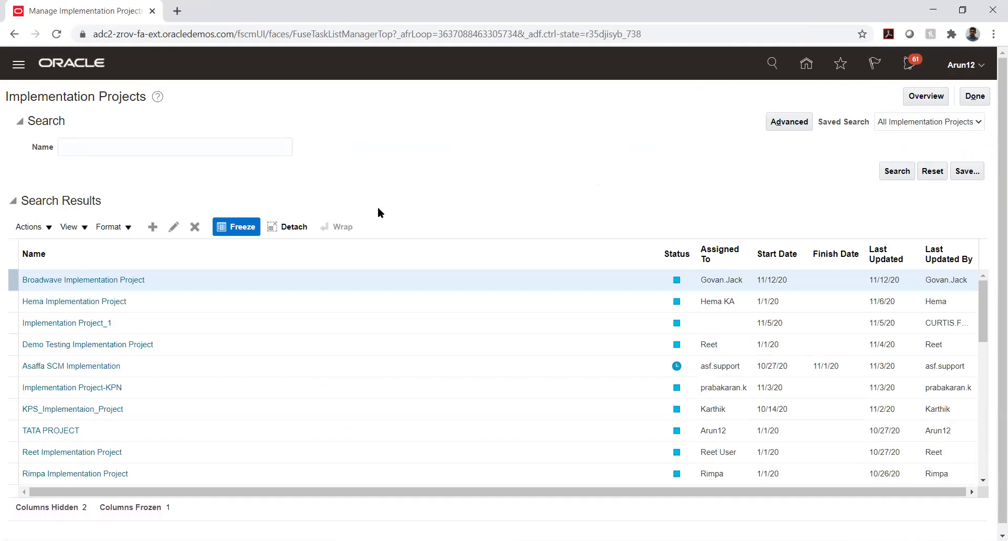
pyautogui.click(44, 430)
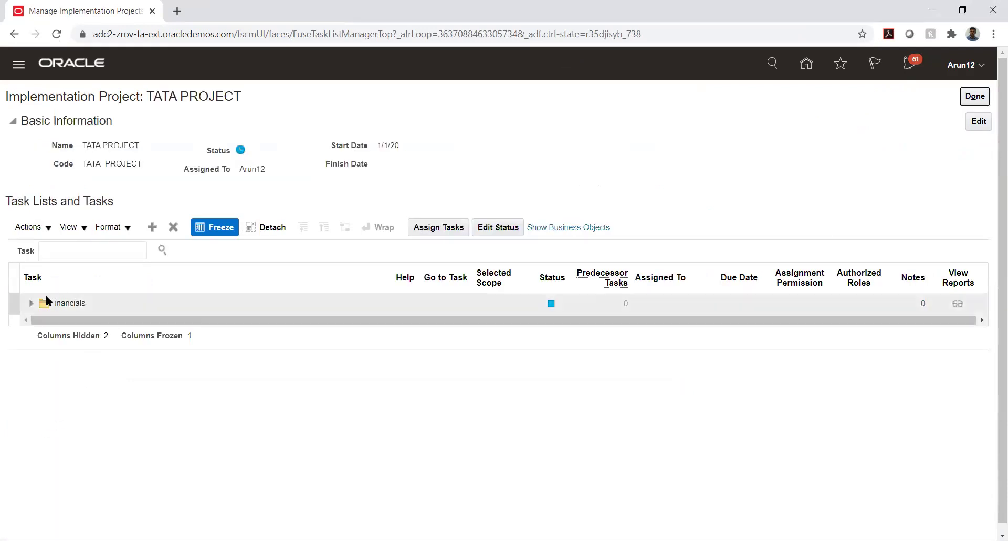
# Expand Financials down to Define Customer Billing Configuration and launch Manage Transaction Types
pyautogui.click(31, 304)
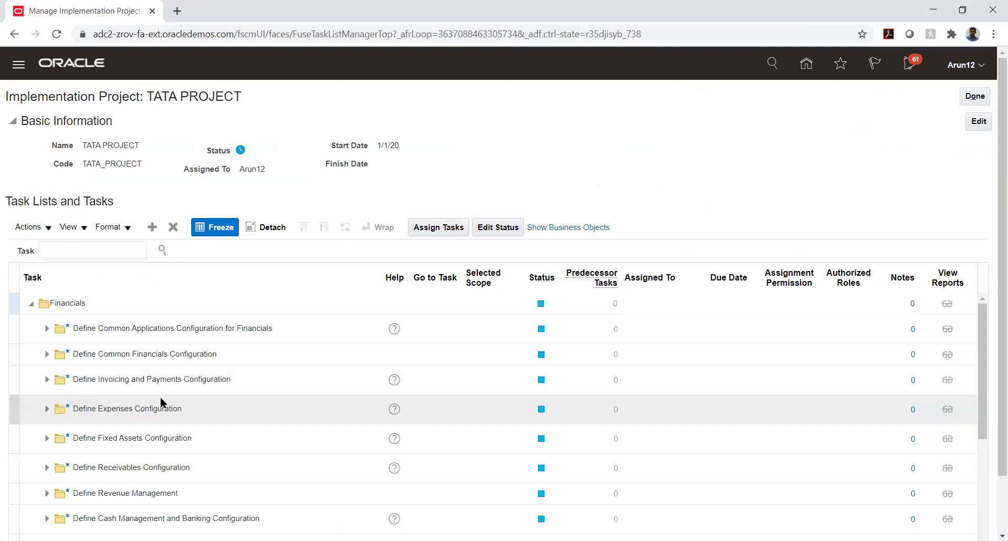
pyautogui.scroll(-2, 159, 396)
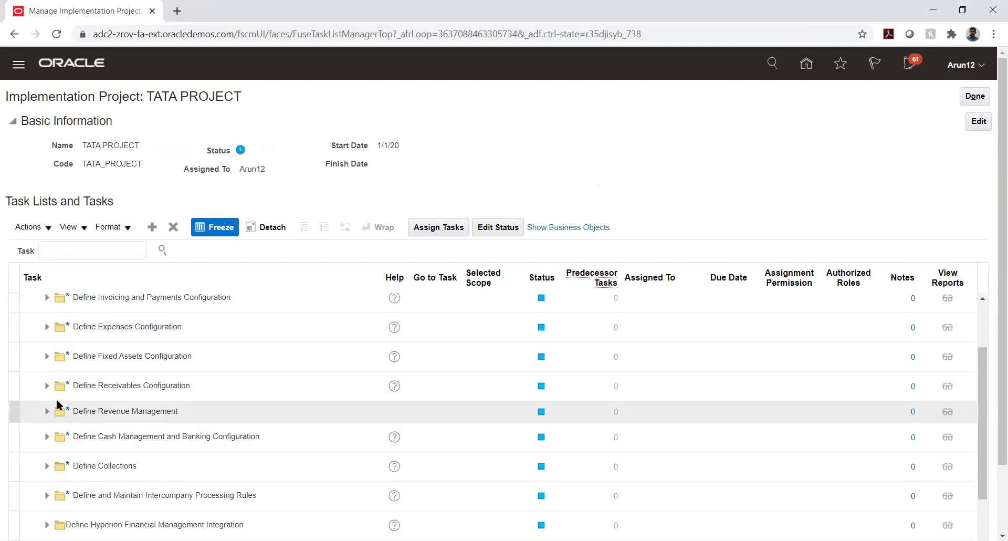
pyautogui.click(47, 386)
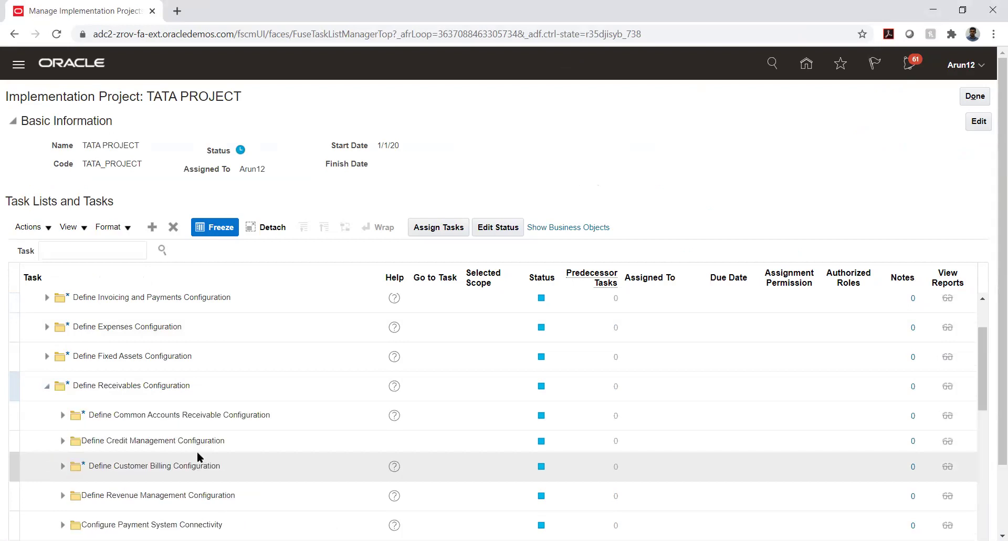
pyautogui.click(62, 466)
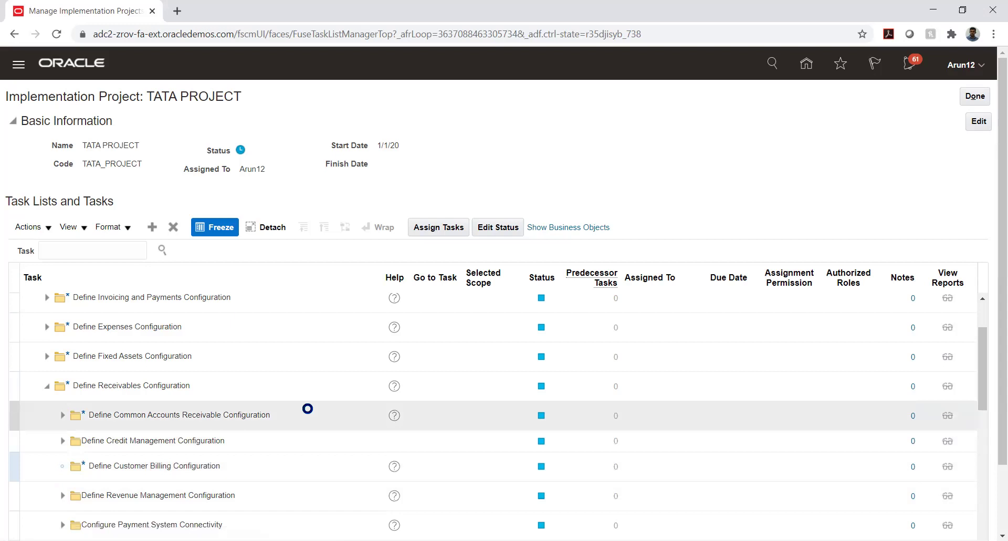
pyautogui.scroll(-2, 308, 414)
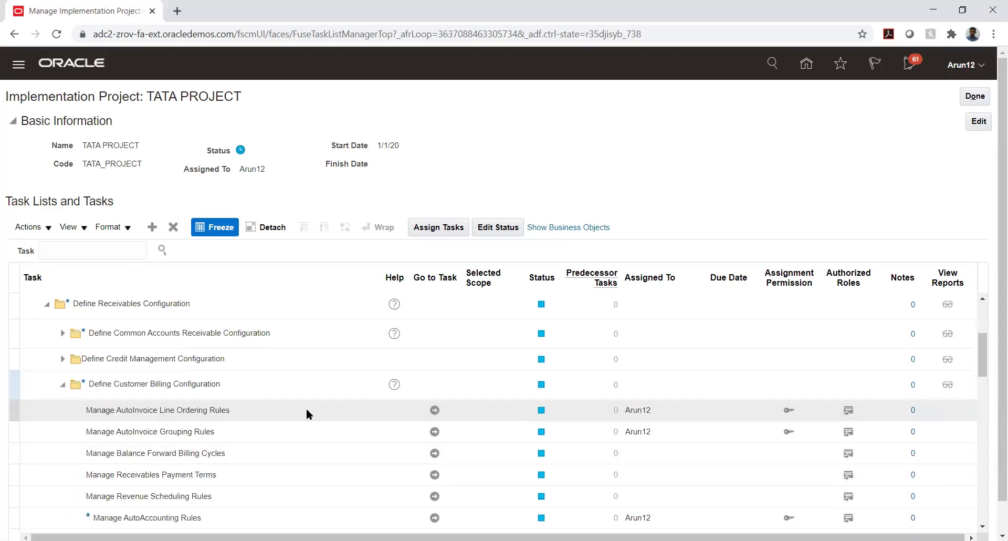
pyautogui.scroll(-2, 307, 408)
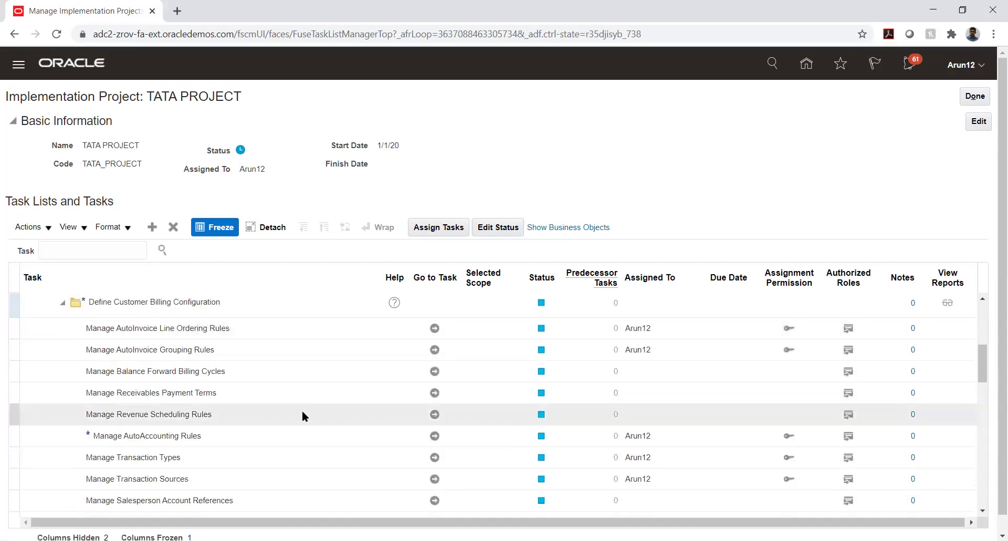
pyautogui.click(434, 457)
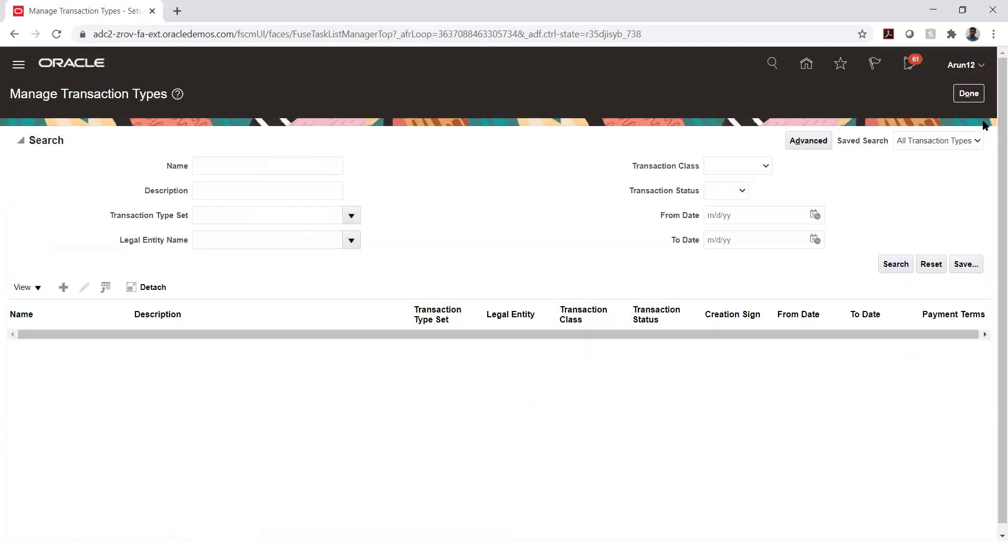
# Finish with Manage Transaction Types and launch Manage AutoAccounting Rules from the TATA PROJECT task list
pyautogui.click(975, 92)
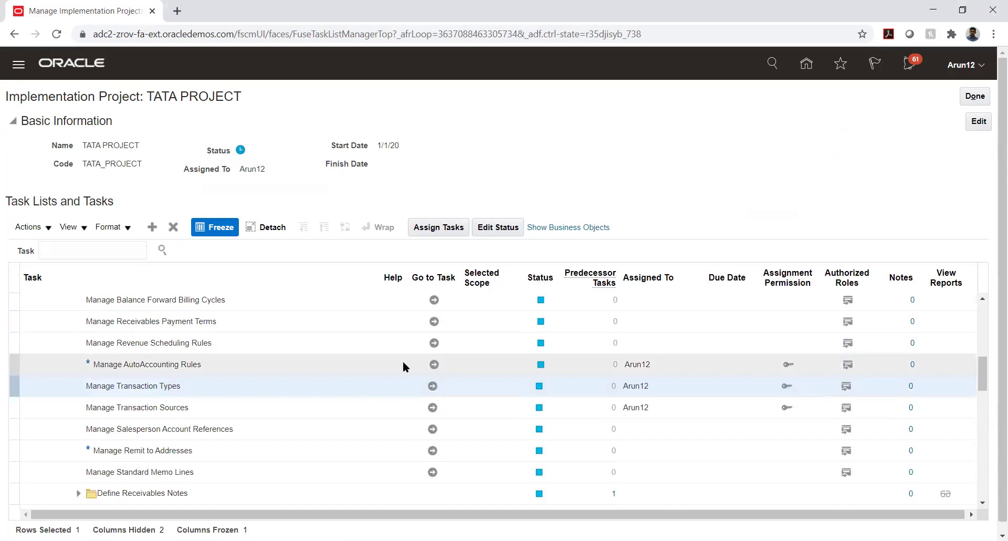
pyautogui.click(434, 365)
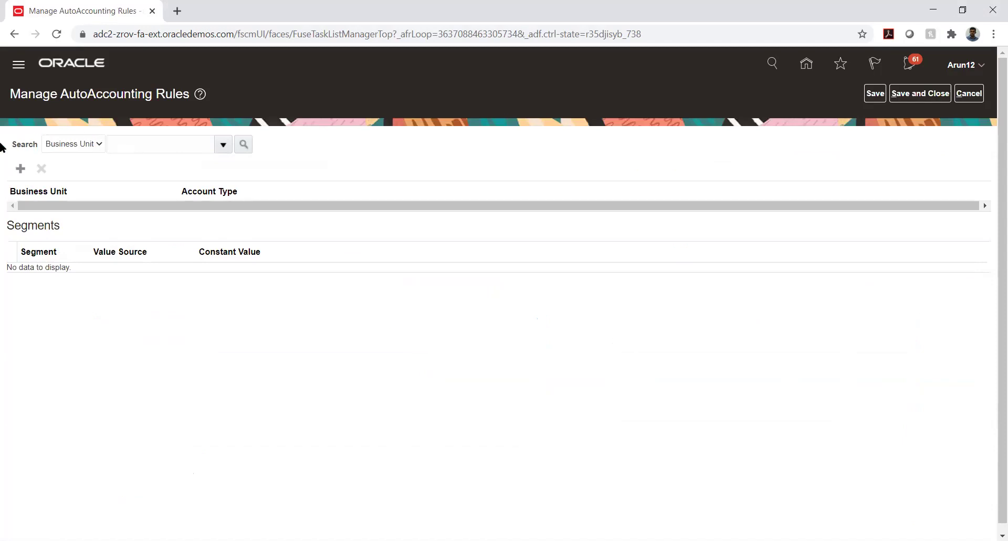
# Start a new AutoAccounting rule with Business Unit TATA_AUTO_33_BU and Account Type Receivable
pyautogui.click(19, 170)
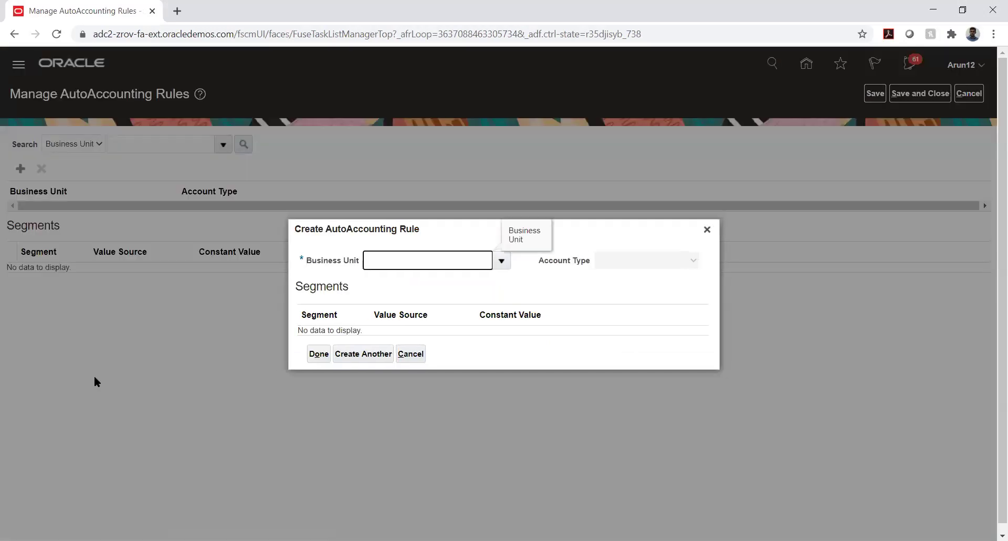
pyautogui.write('TATA_A')
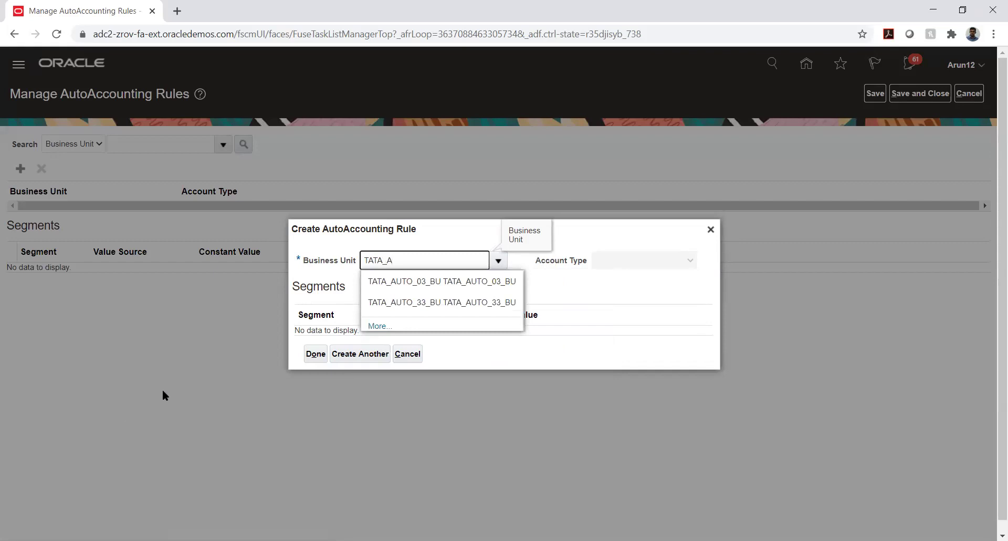
pyautogui.click(475, 305)
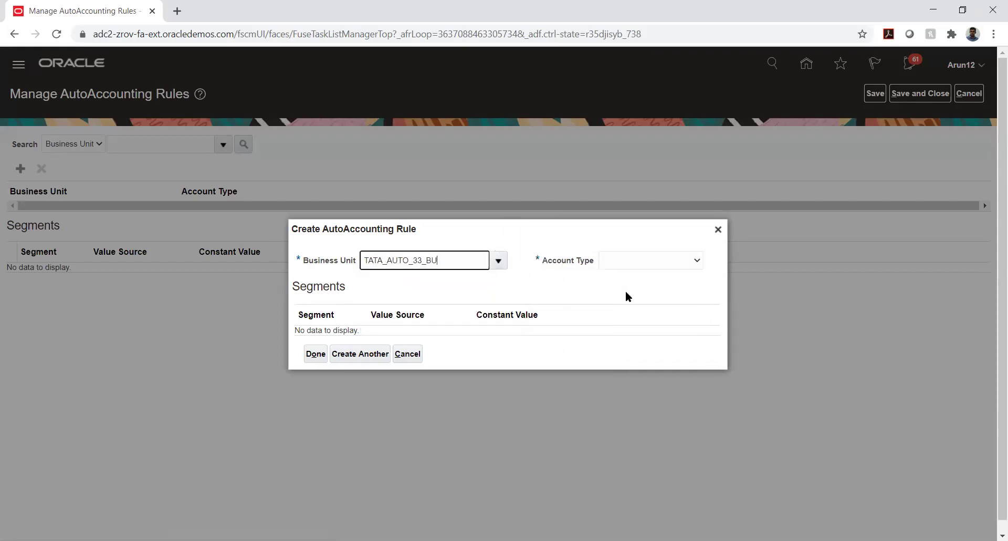
pyautogui.click(643, 257)
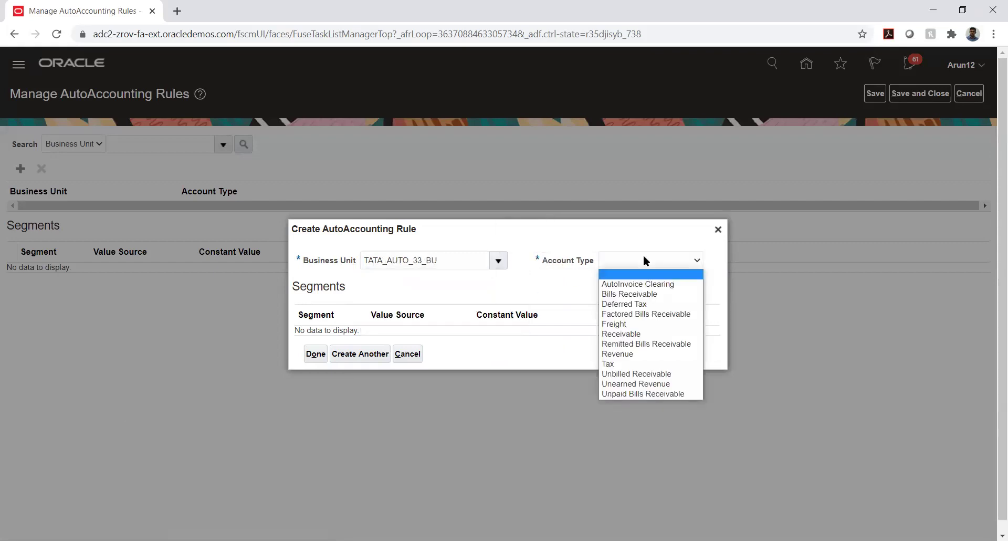
pyautogui.click(654, 334)
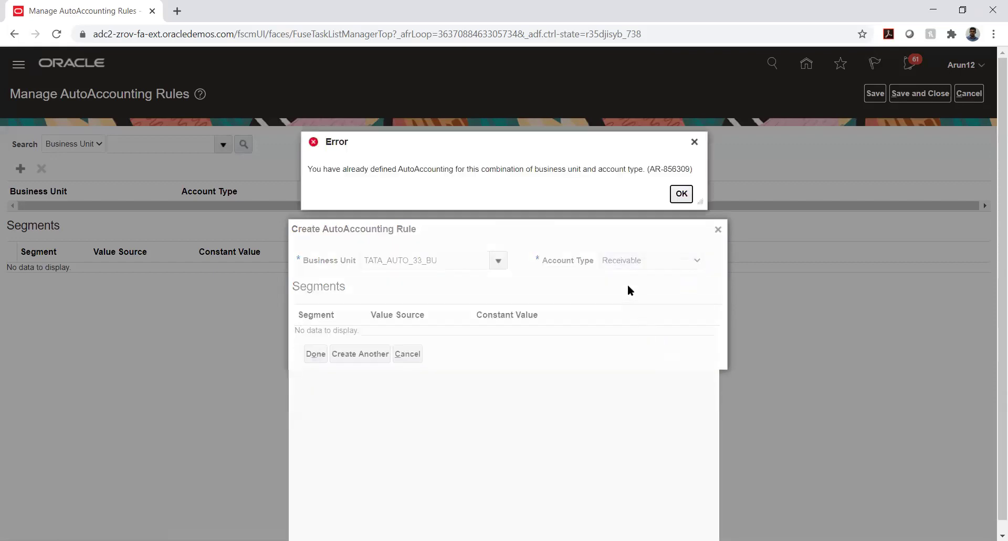
# Dismiss the duplicate error and retry with business unit TKS_01_BU, which is also rejected
pyautogui.click(683, 193)
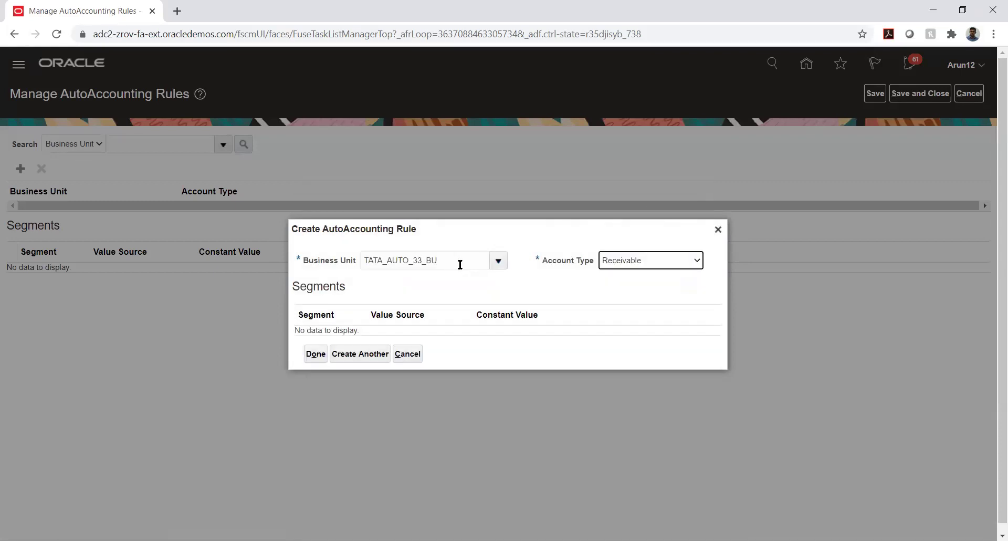
pyautogui.doubleClick(488, 260)
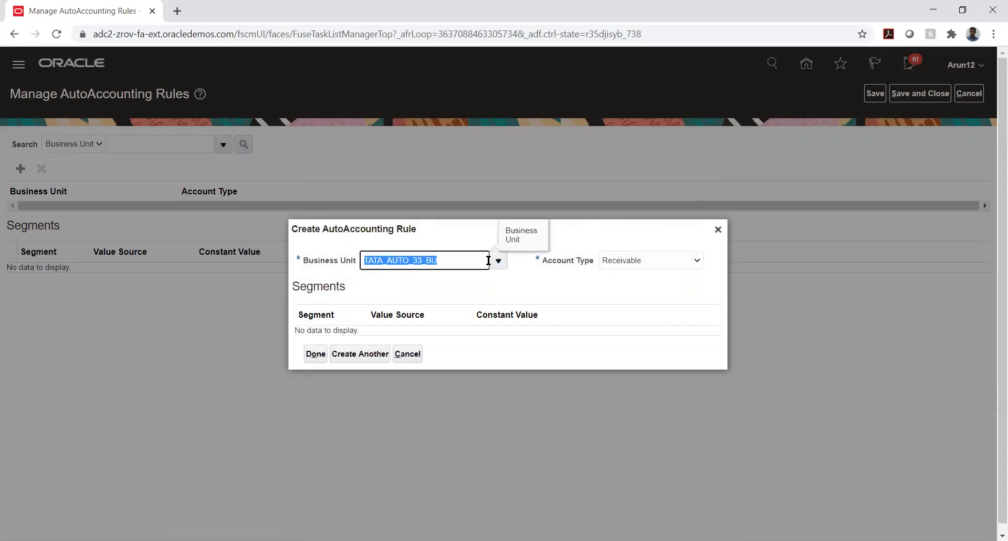
pyautogui.press('BackSpace')
pyautogui.write('TK')
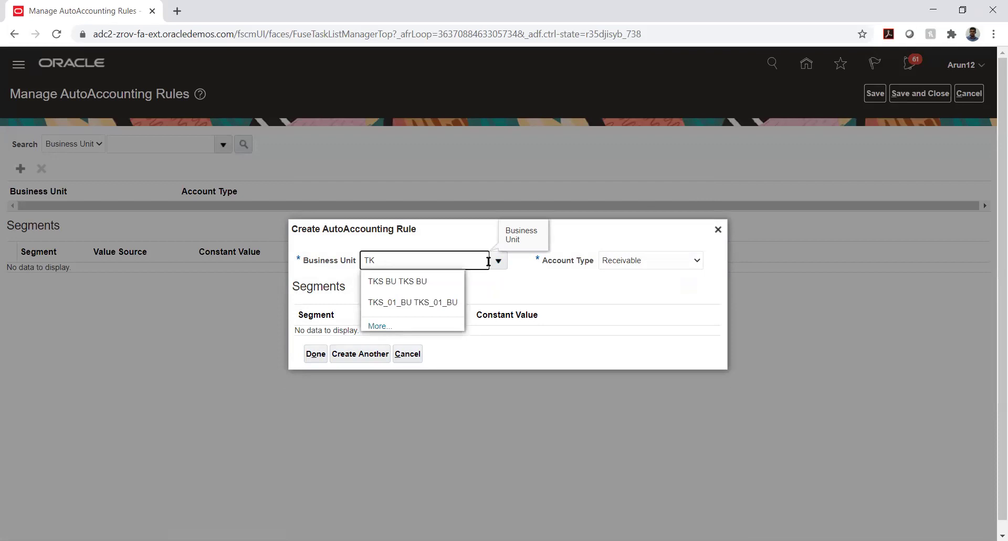
pyautogui.click(418, 300)
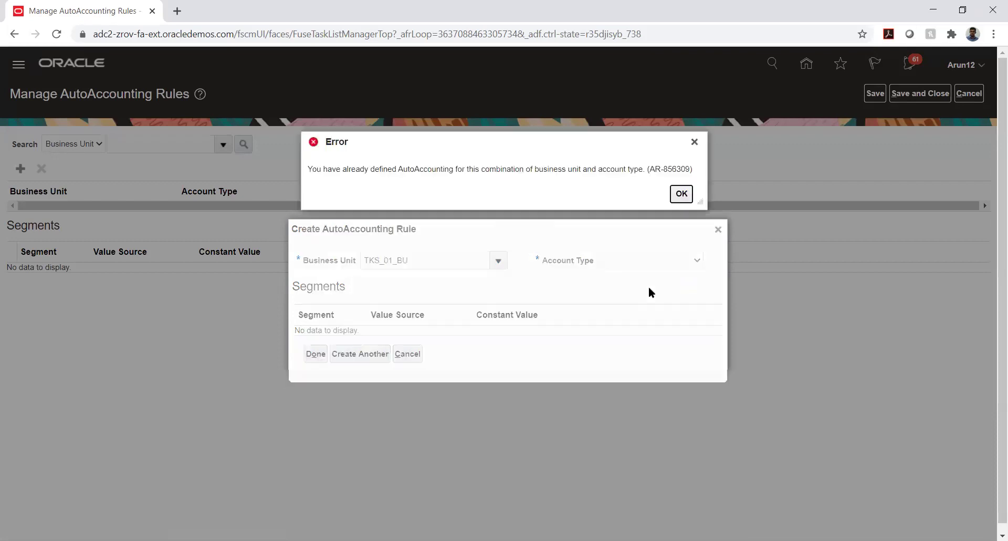
pyautogui.click(681, 193)
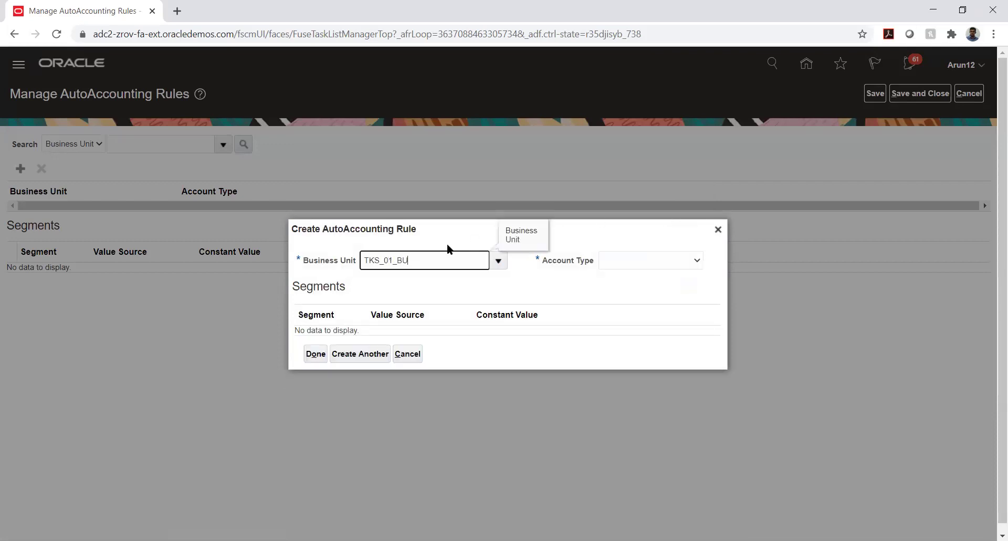
# Switch the business unit to TS_01_BU with Account Type Receivable; it is rejected as a duplicate
pyautogui.doubleClick(403, 259)
pyautogui.write('TS')
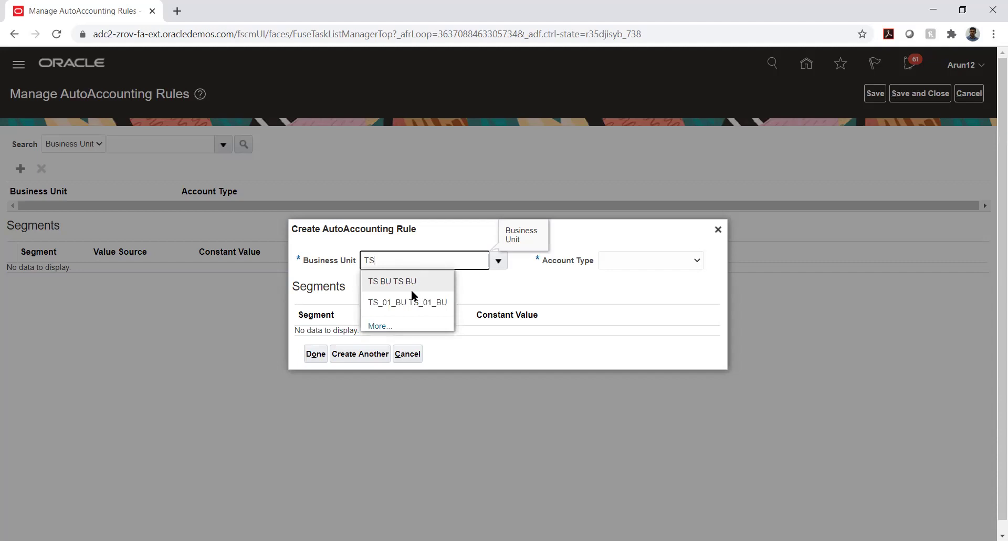
pyautogui.click(418, 303)
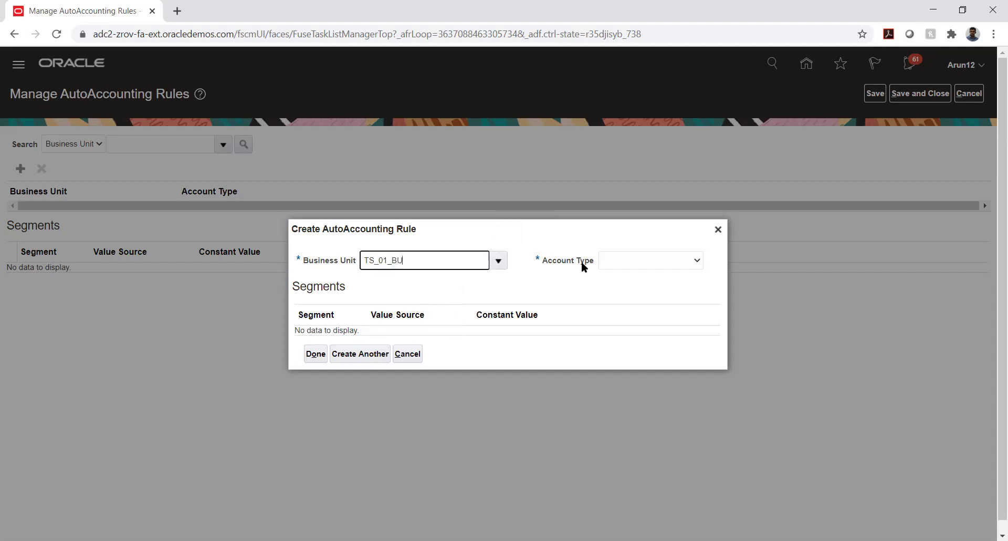
pyautogui.click(629, 261)
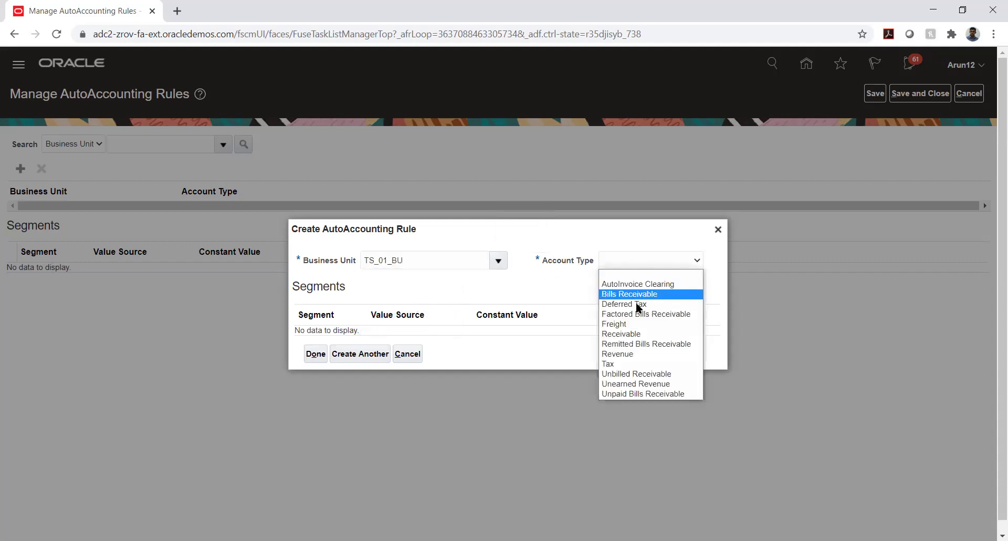
pyautogui.click(638, 335)
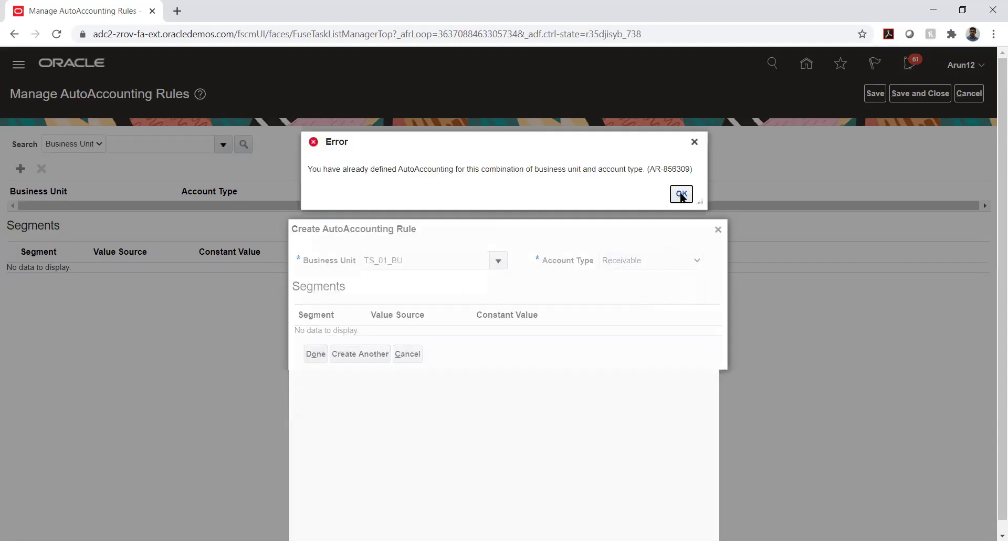
pyautogui.click(681, 194)
# Try business unit TS BU instead, again rejected as already defined
pyautogui.doubleClick(414, 261)
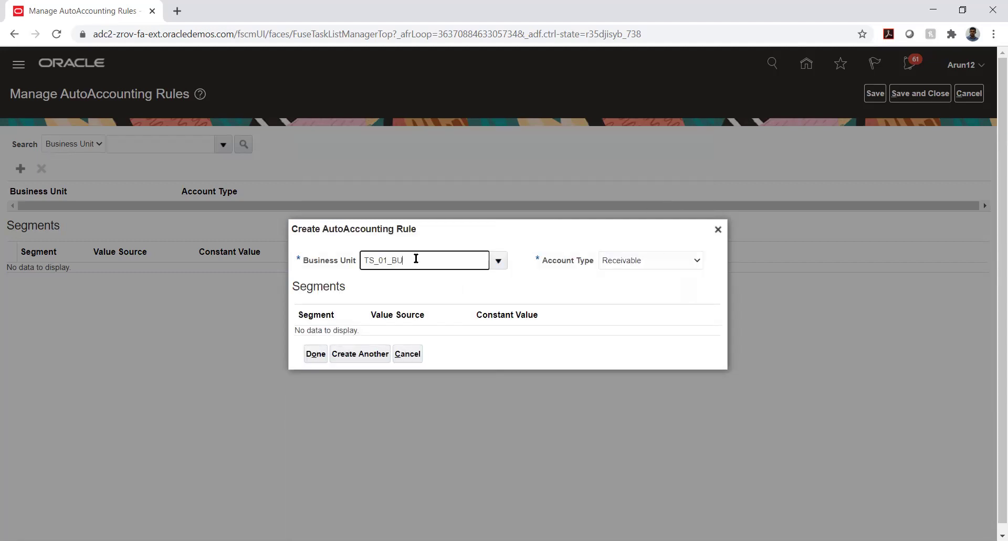
pyautogui.press('BackSpace')
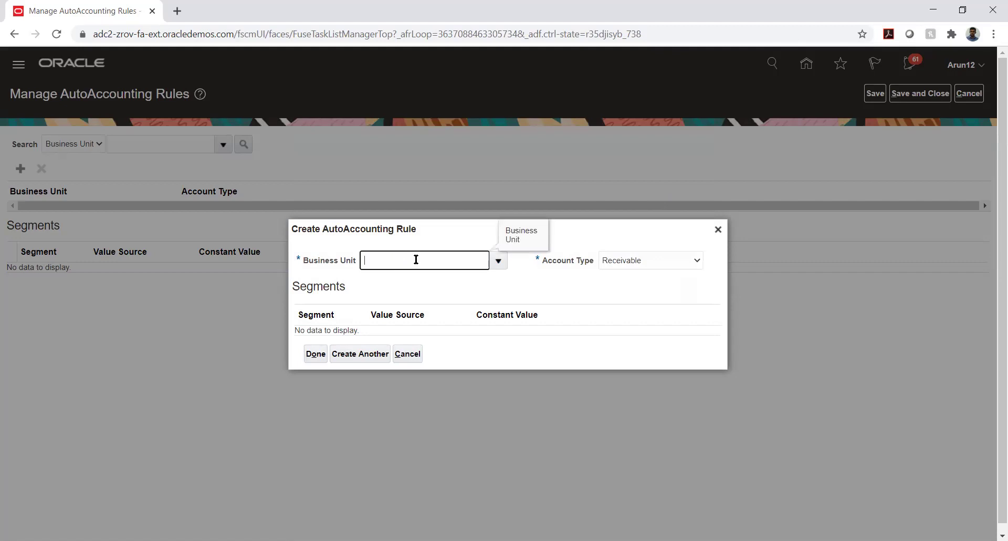
pyautogui.write('TS')
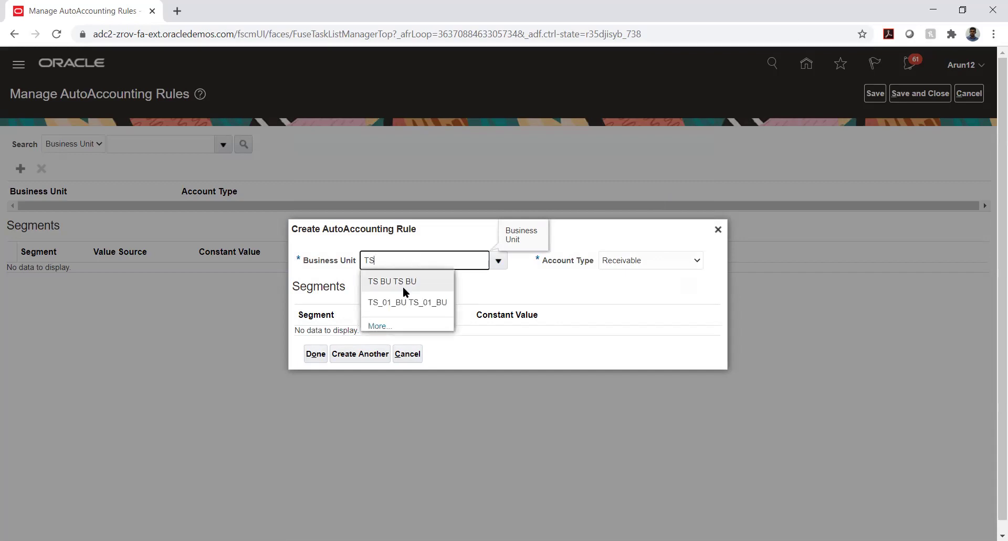
pyautogui.click(402, 283)
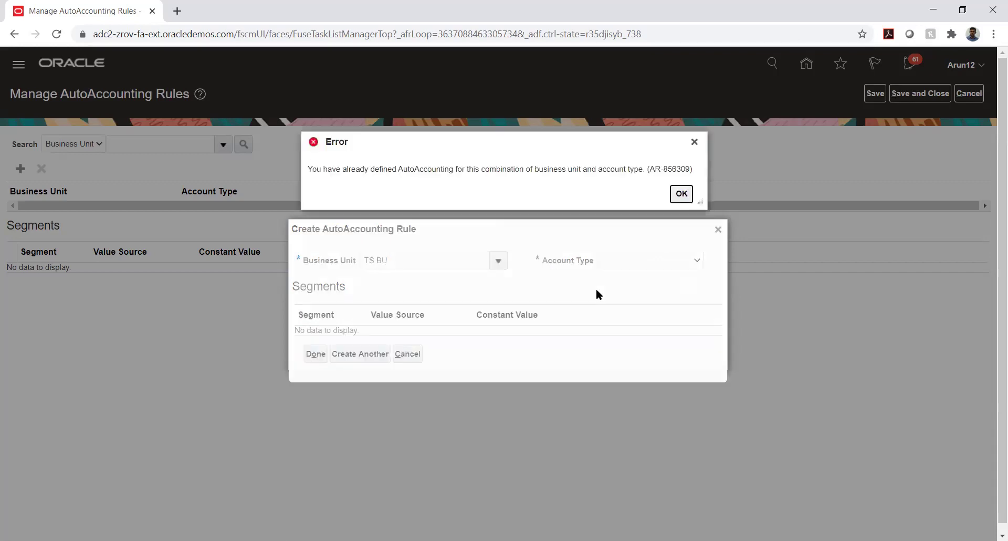
pyautogui.click(681, 194)
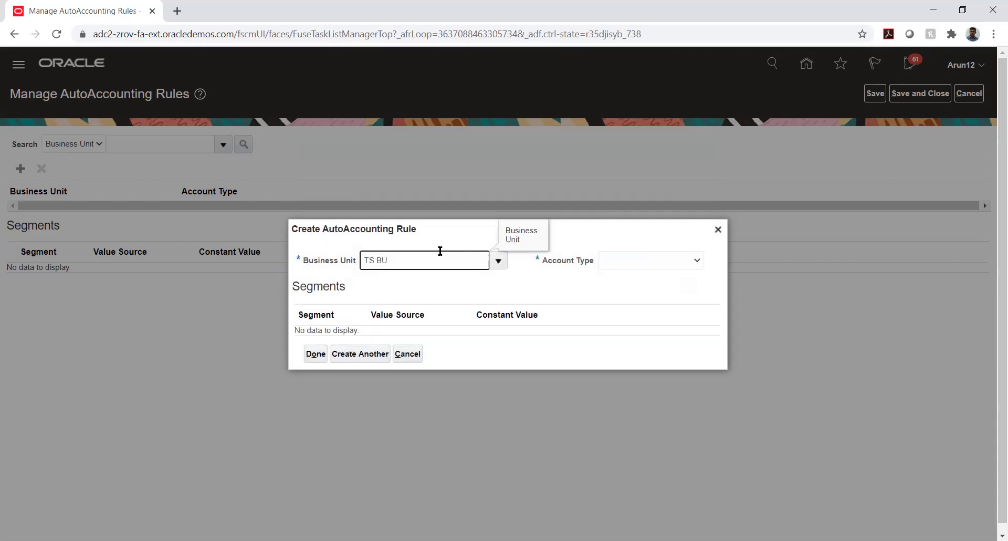
# Try AFNIC BU with Account Type Receivable; it is rejected as an already-defined combination
pyautogui.hotkey('ctrl', 'shift', 'Left')
pyautogui.hotkey('ctrl', 'shift', 'Left')
pyautogui.press('BackSpace')
pyautogui.click(498, 257)
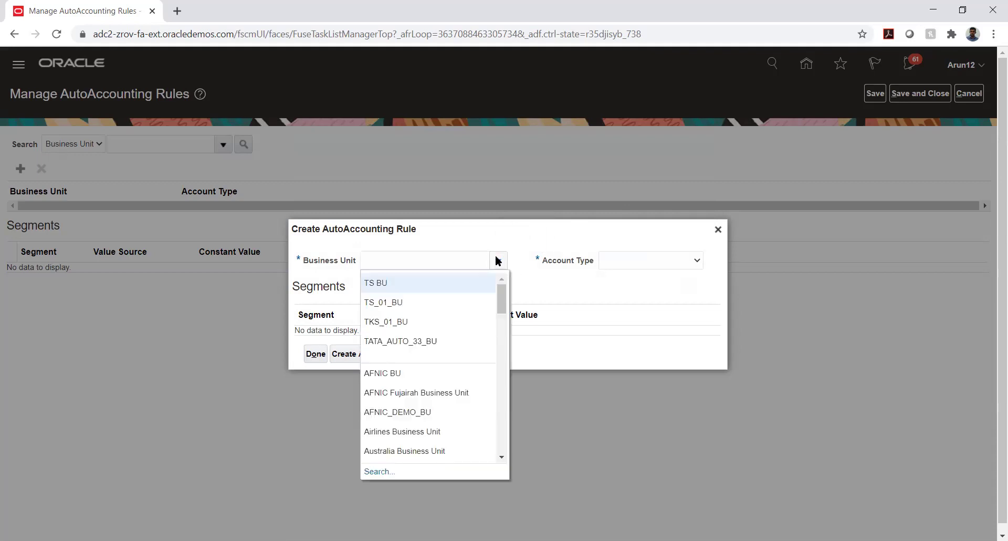
pyautogui.click(421, 371)
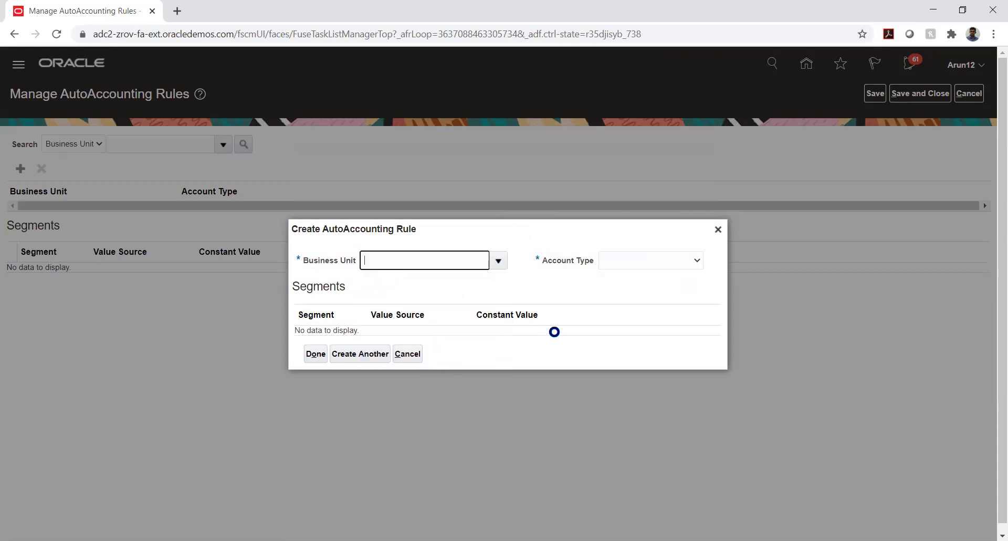
pyautogui.click(663, 262)
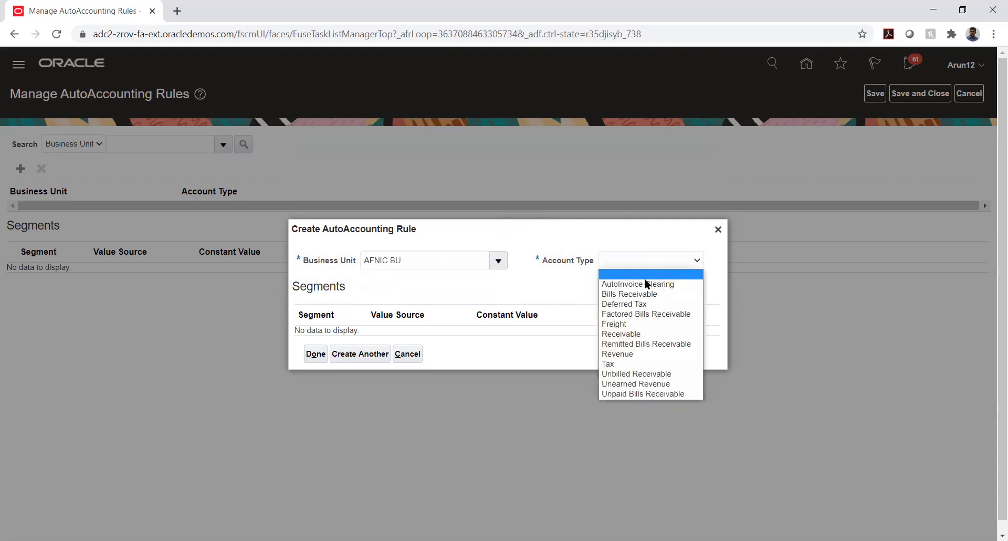
pyautogui.click(620, 334)
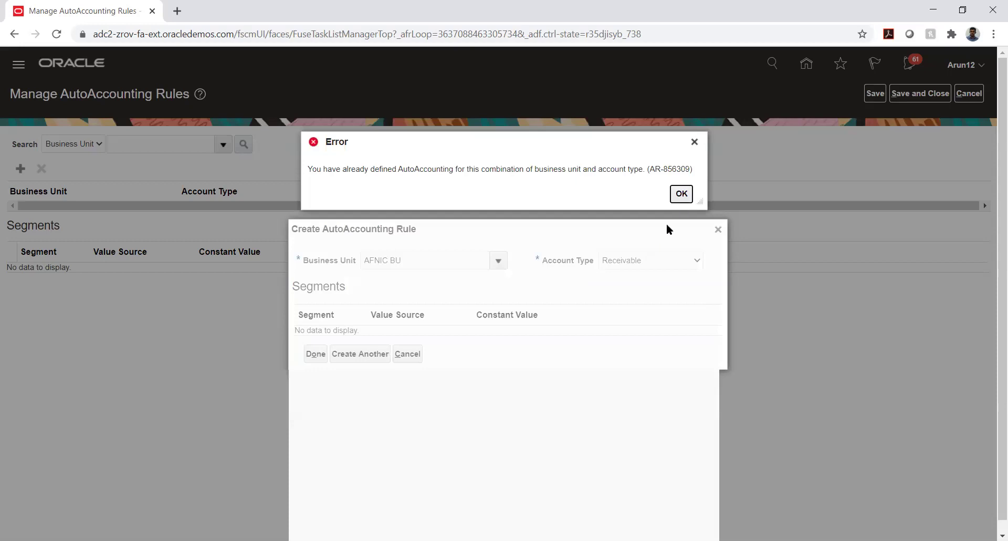
pyautogui.click(681, 194)
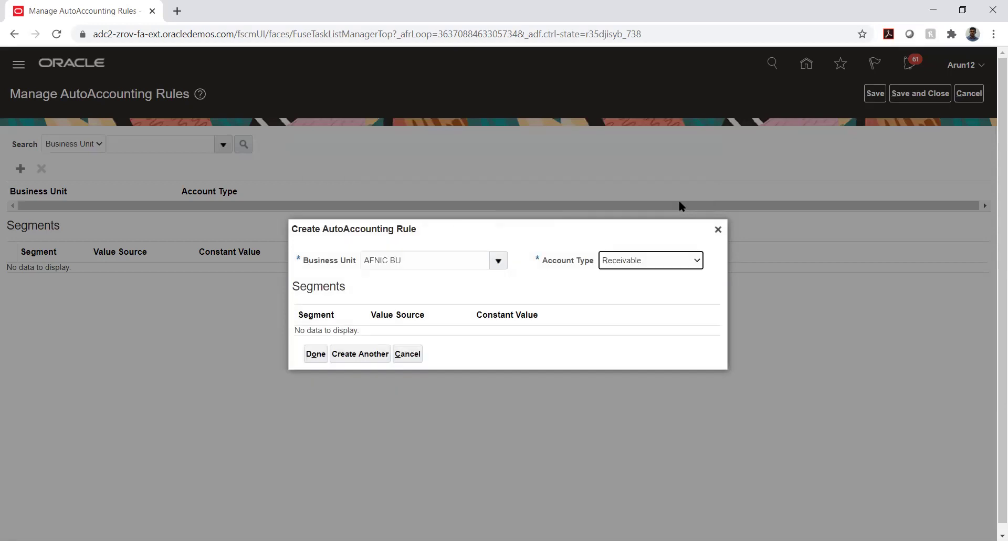
# Clear the business unit field and browse the full business unit list
pyautogui.tripleClick(473, 258)
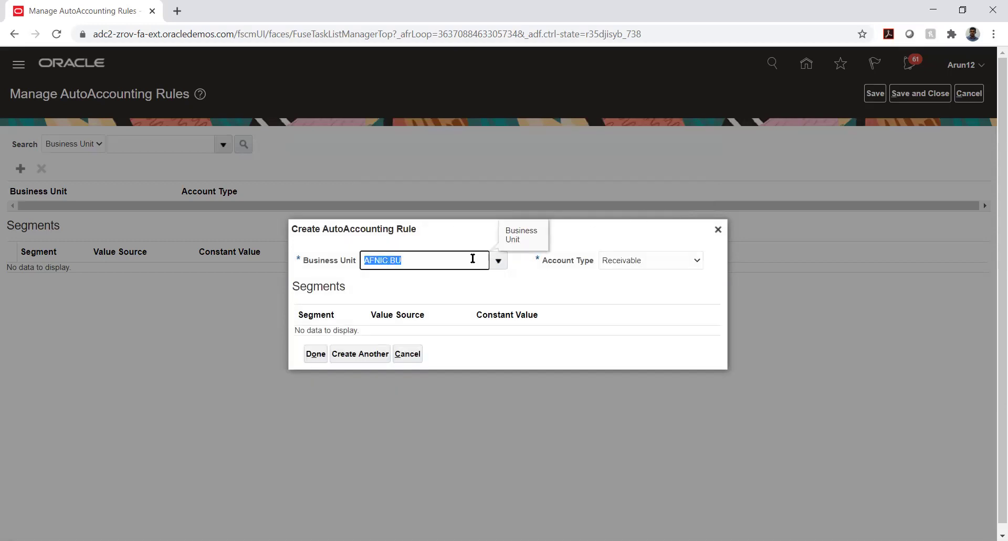
pyautogui.press('BackSpace')
pyautogui.click(498, 261)
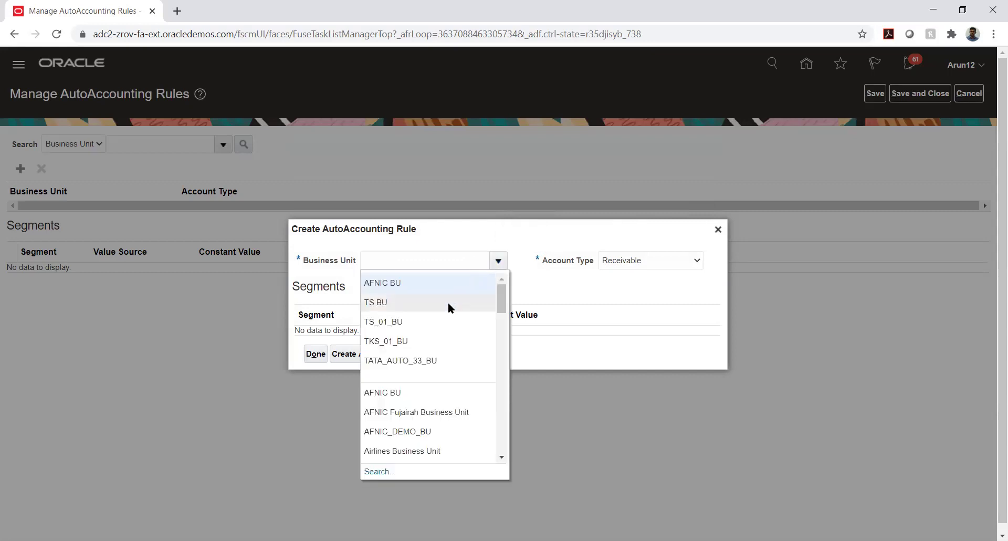
pyautogui.scroll(-4, 430, 319)
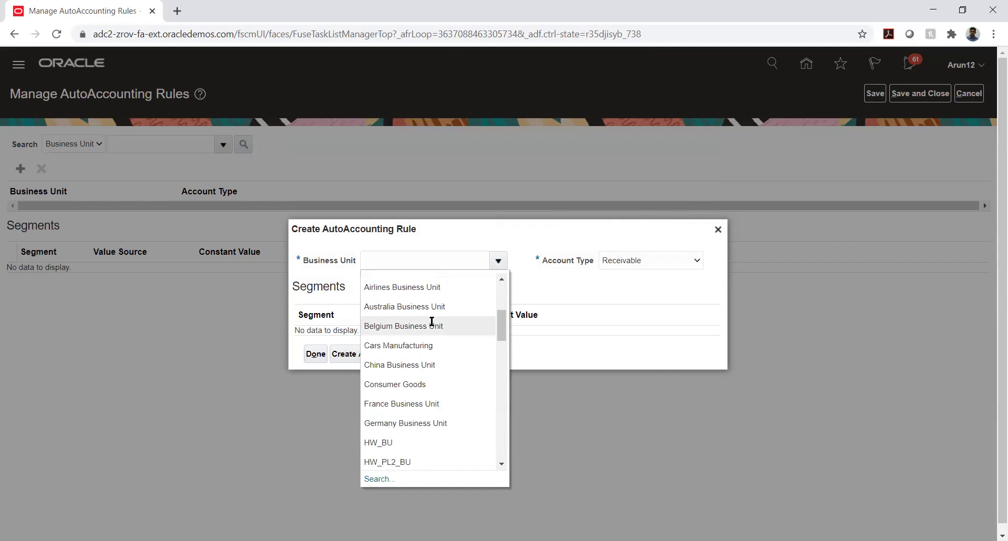
pyautogui.scroll(-2, 432, 321)
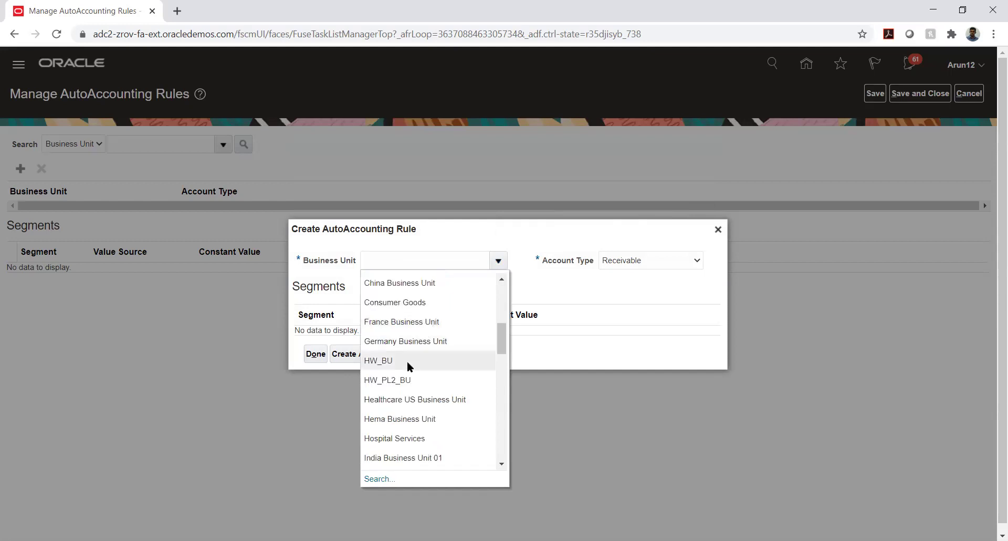
# Choose HW_PL2_BU and try opening the Company segment's value source choices
pyautogui.click(407, 379)
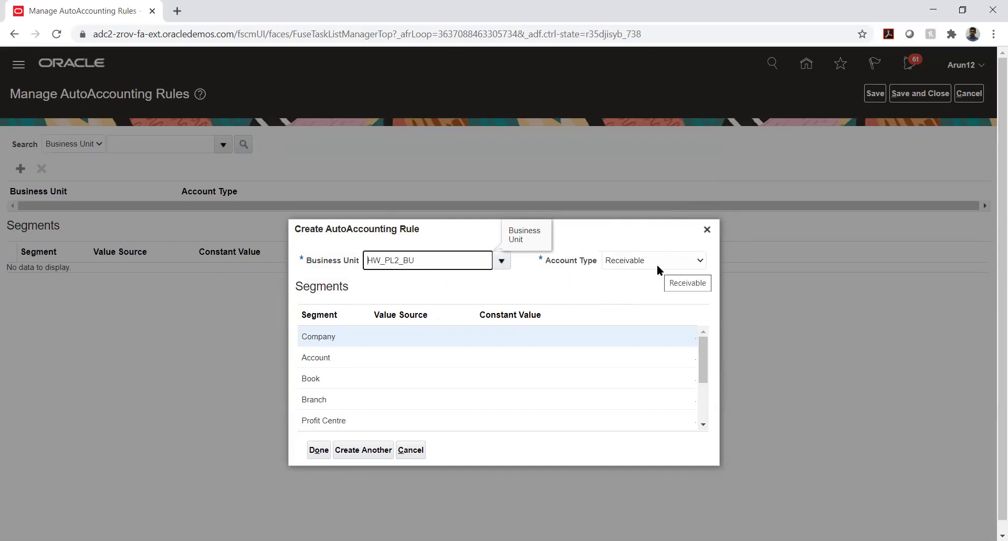
pyautogui.click(379, 336)
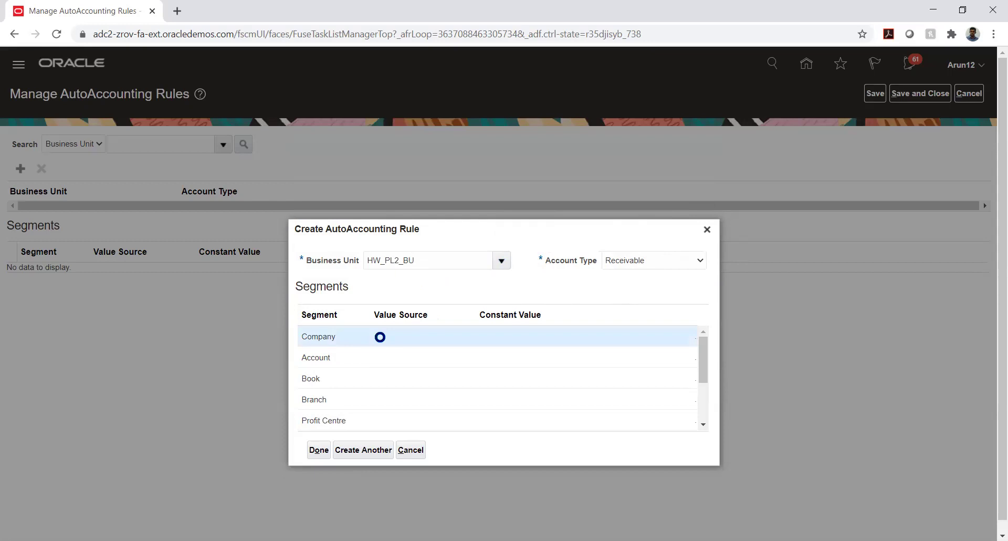
pyautogui.click(386, 340)
pyautogui.click(386, 339)
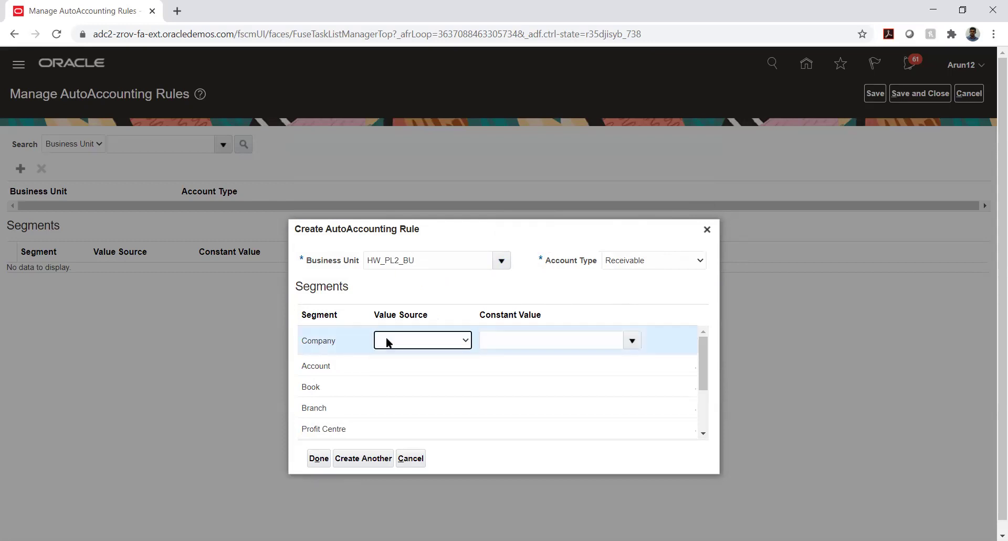
pyautogui.click(386, 338)
pyautogui.click(386, 338)
pyautogui.click(518, 282)
pyautogui.click(409, 339)
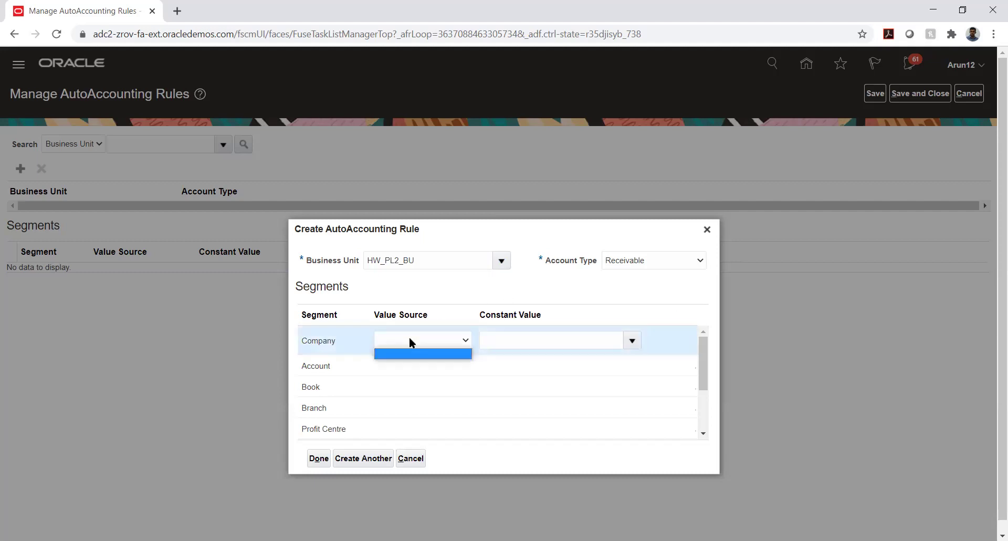
pyautogui.click(409, 338)
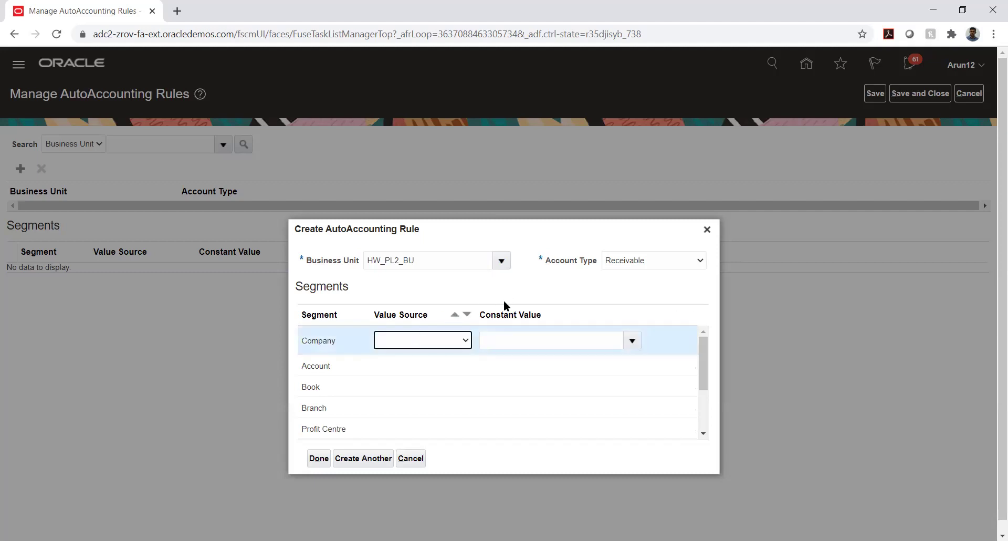
# Set Account Type Revenue, dismiss the duplicate error, and switch the business unit to Hospital Services
pyautogui.click(651, 260)
pyautogui.click(625, 353)
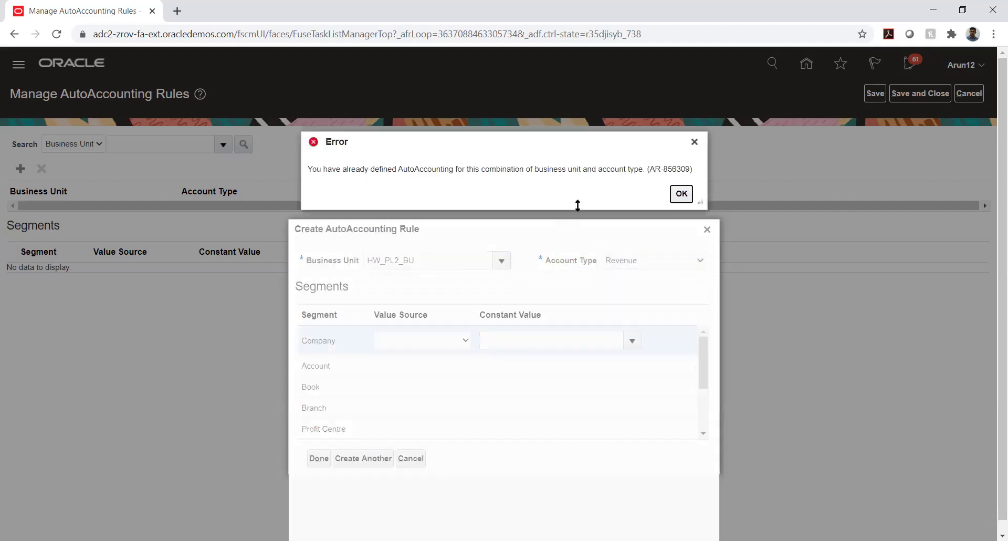
pyautogui.click(682, 195)
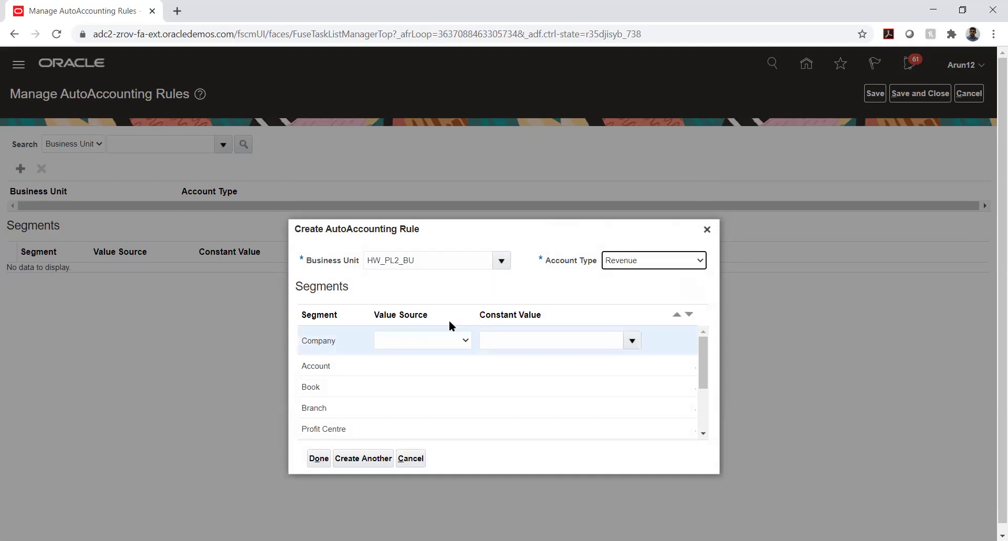
pyautogui.click(427, 345)
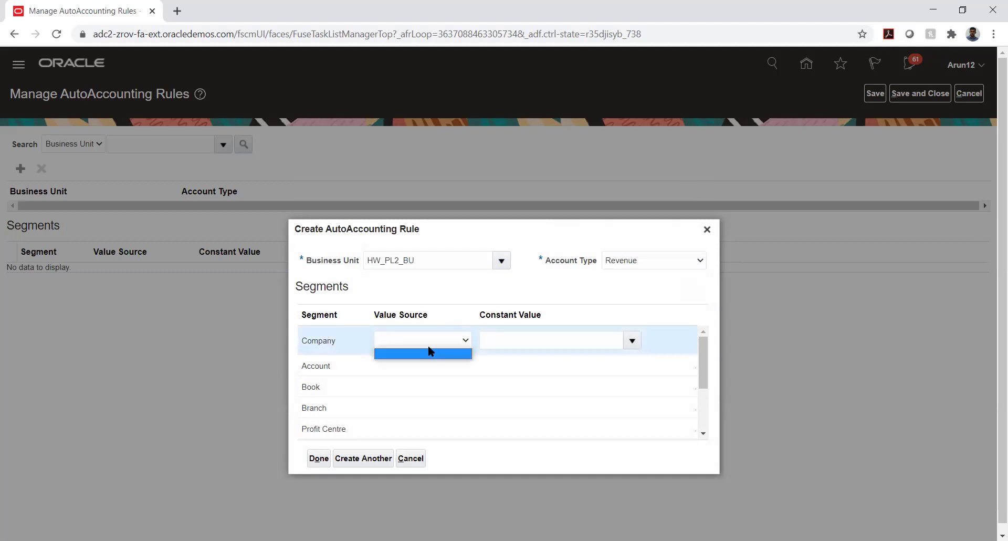
pyautogui.click(465, 266)
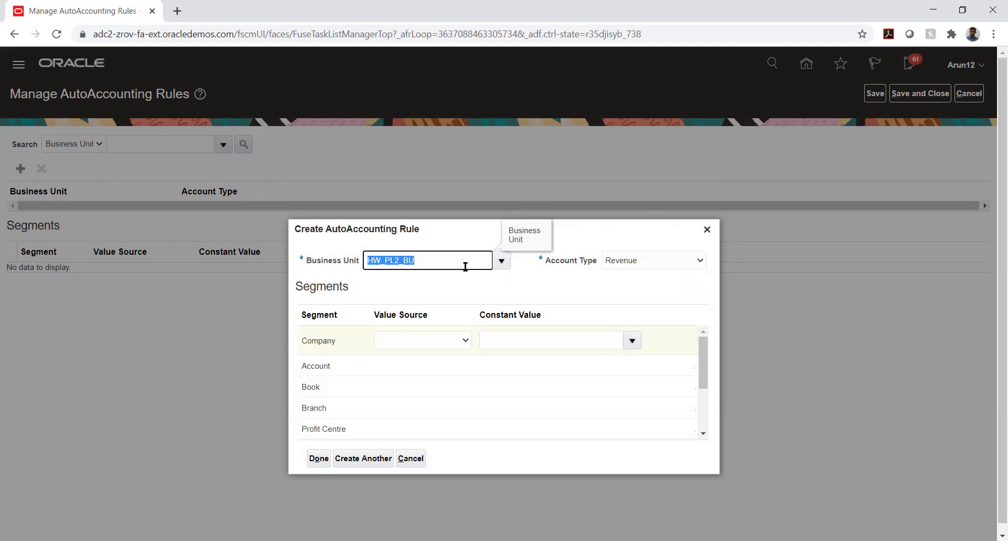
pyautogui.click(501, 261)
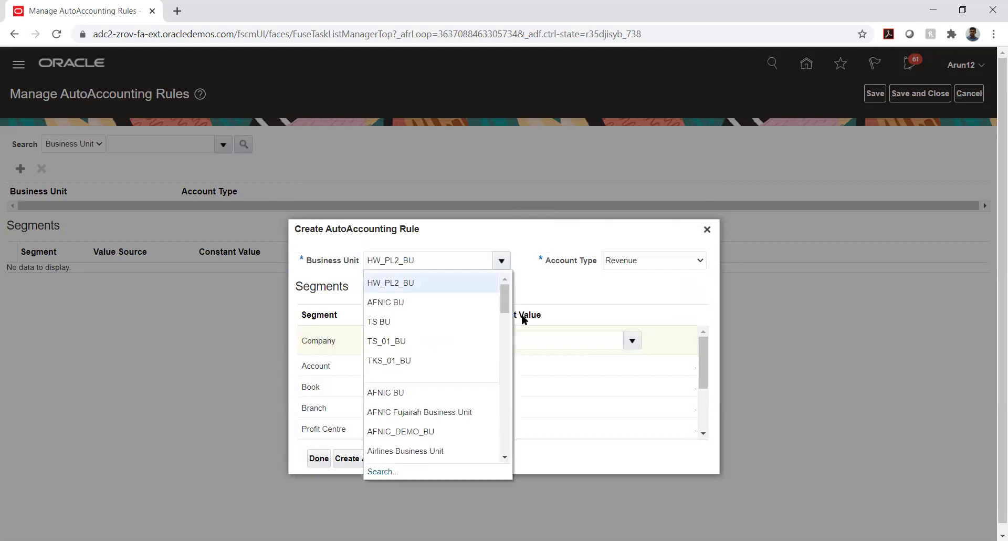
pyautogui.scroll(-3, 419, 333)
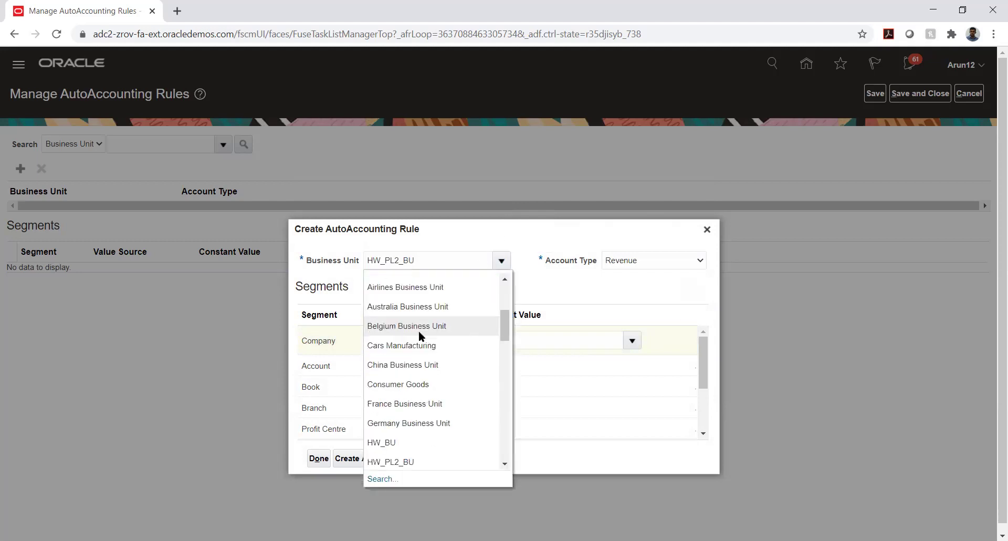
pyautogui.scroll(-2, 417, 333)
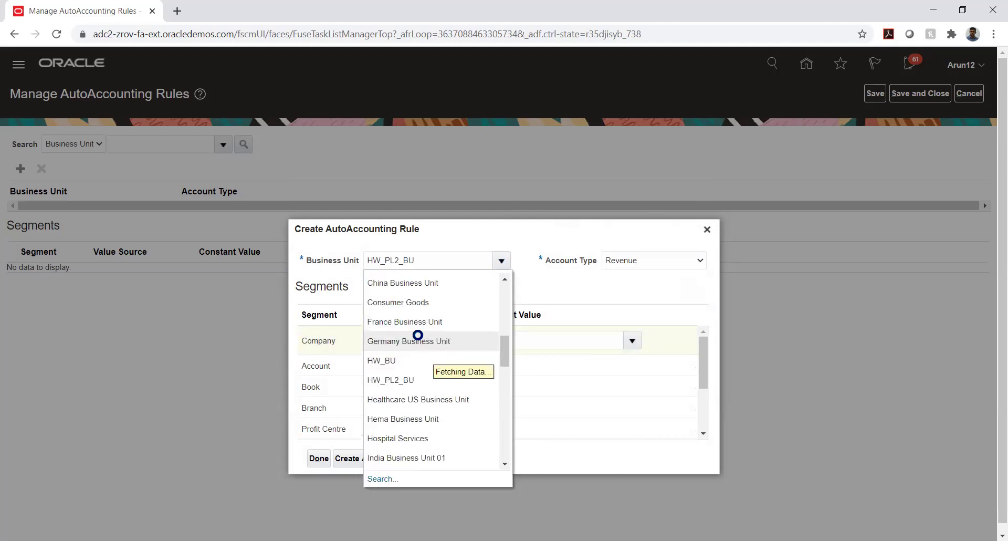
pyautogui.scroll(-2, 419, 334)
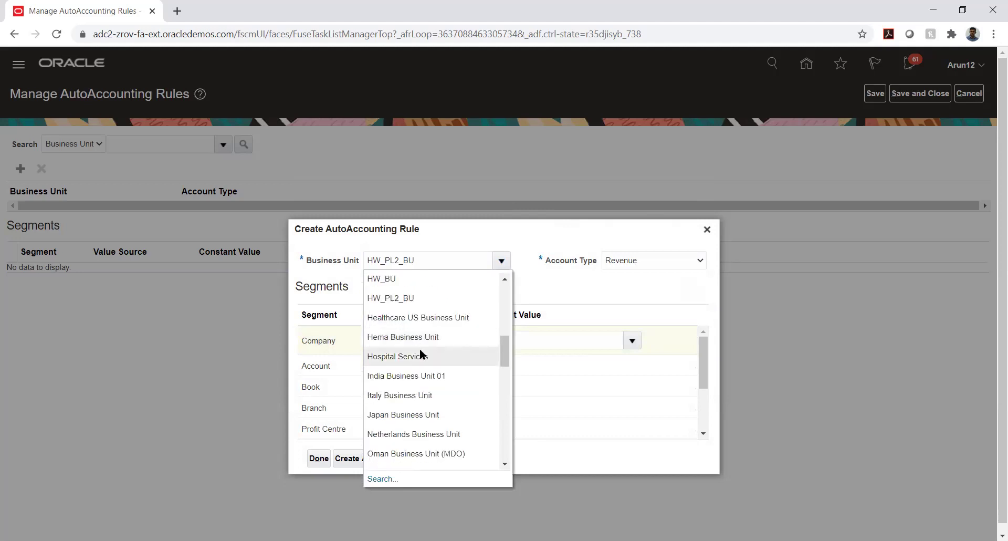
pyautogui.click(419, 348)
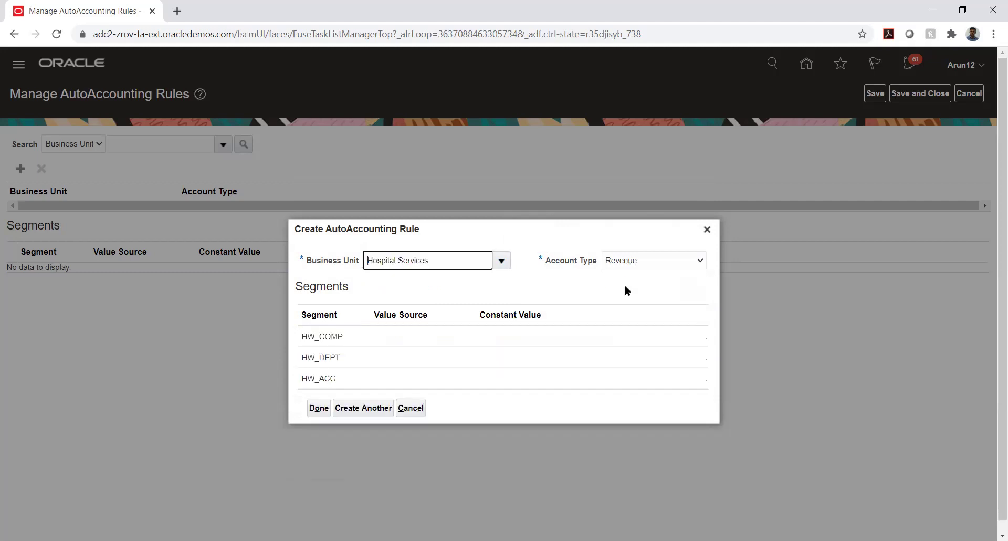
pyautogui.click(640, 260)
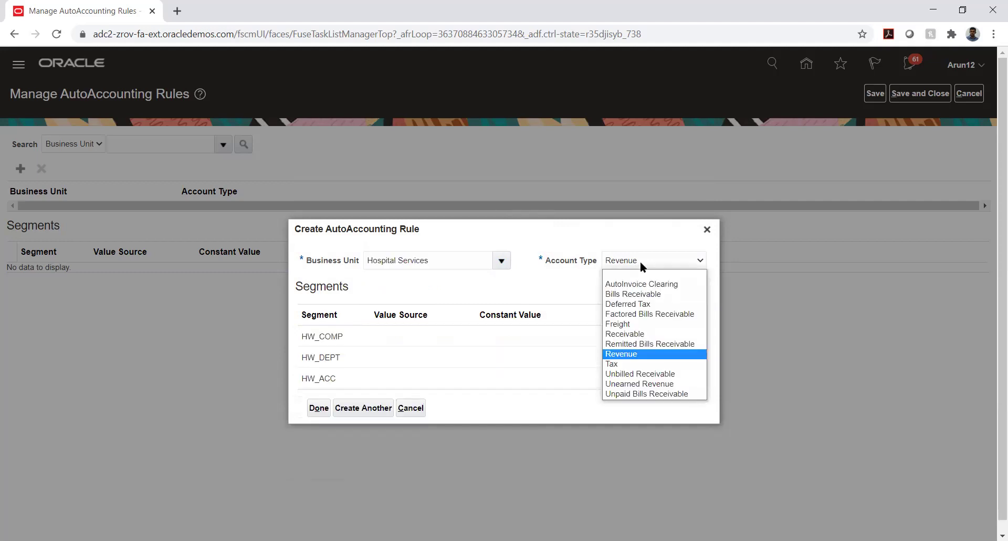
pyautogui.click(641, 260)
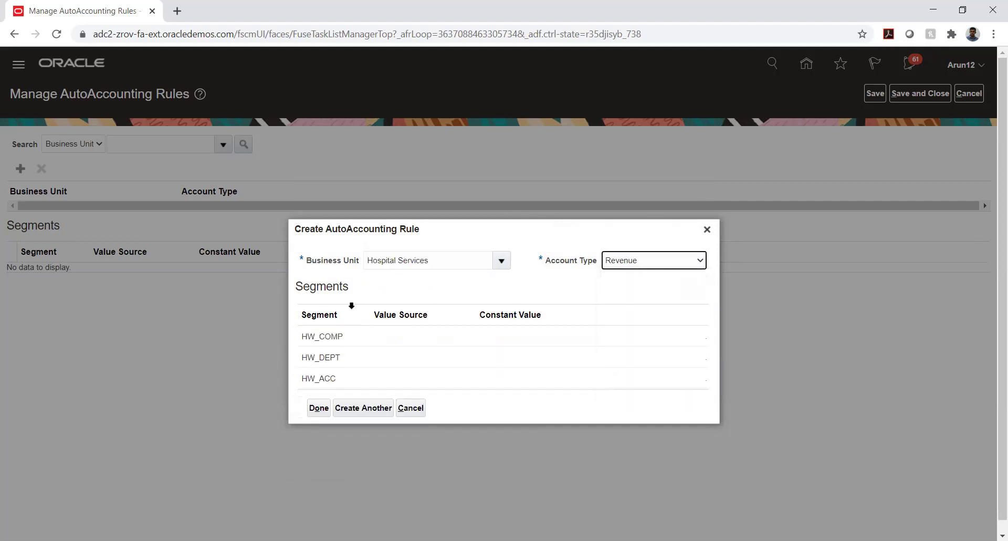
# Try the HW_COMP segment's value source, then cancel the new rule
pyautogui.click(383, 339)
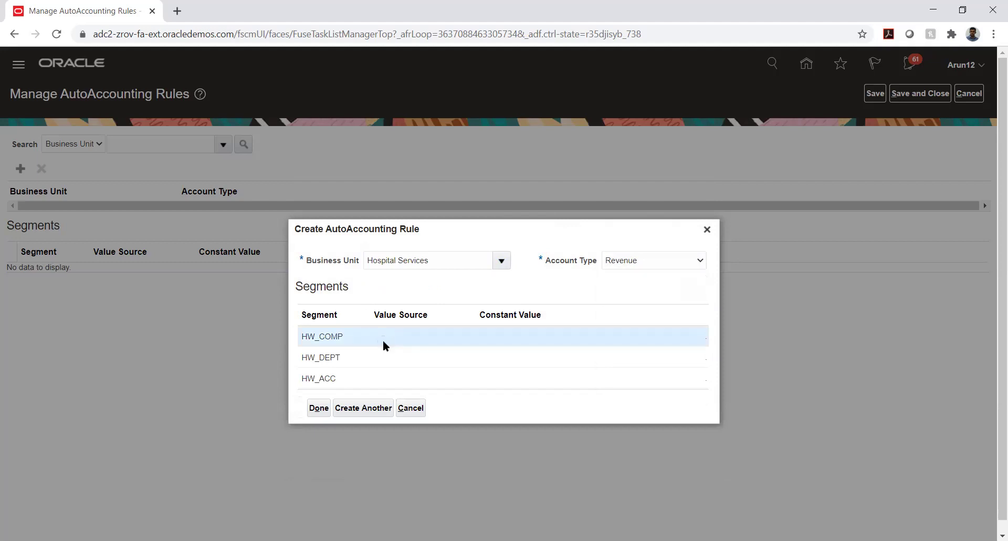
pyautogui.click(383, 339)
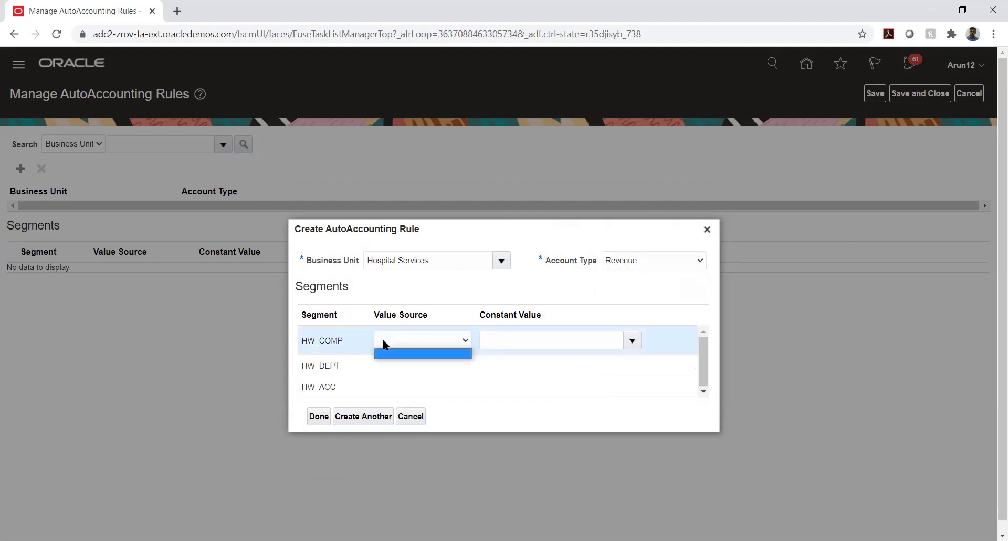
pyautogui.click(383, 339)
pyautogui.click(409, 417)
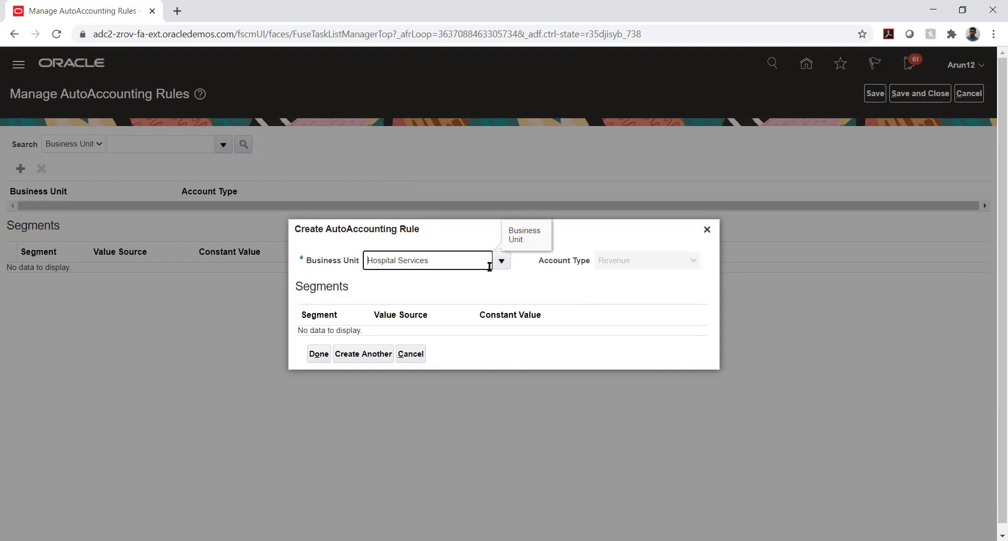
pyautogui.click(411, 353)
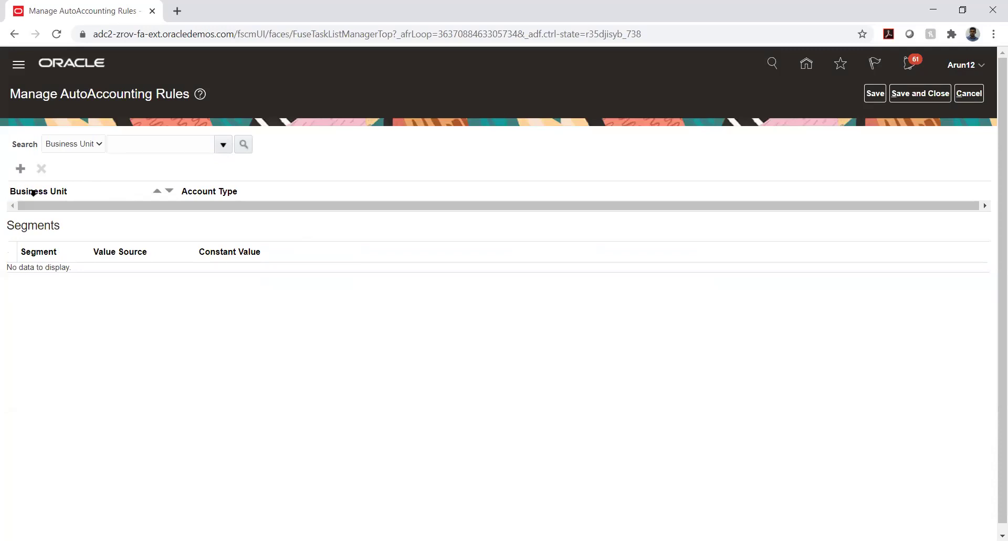
# Search the AutoAccounting rules again for business units matching TATA_AUTO%
pyautogui.click(140, 145)
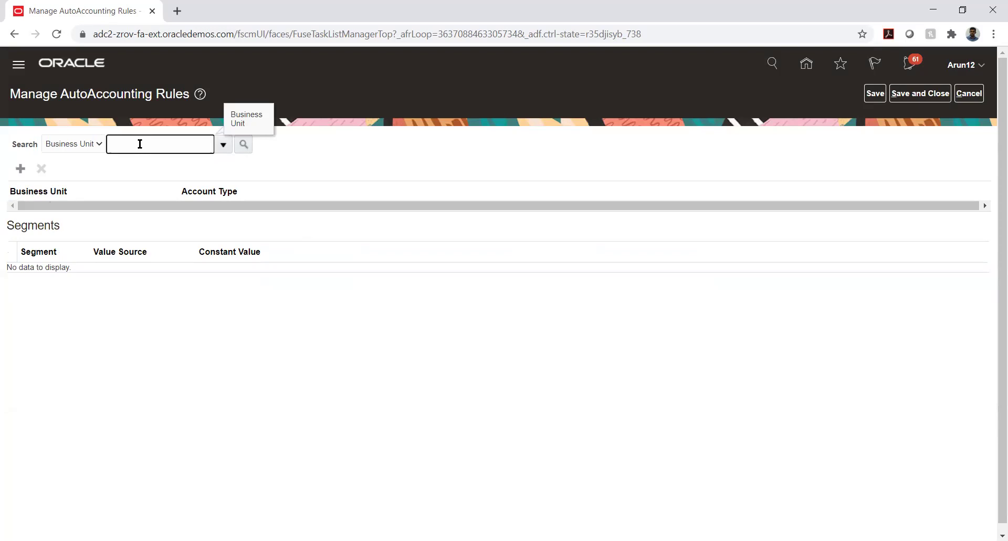
pyautogui.write('TATA_AUTO%')
pyautogui.press('Tab')
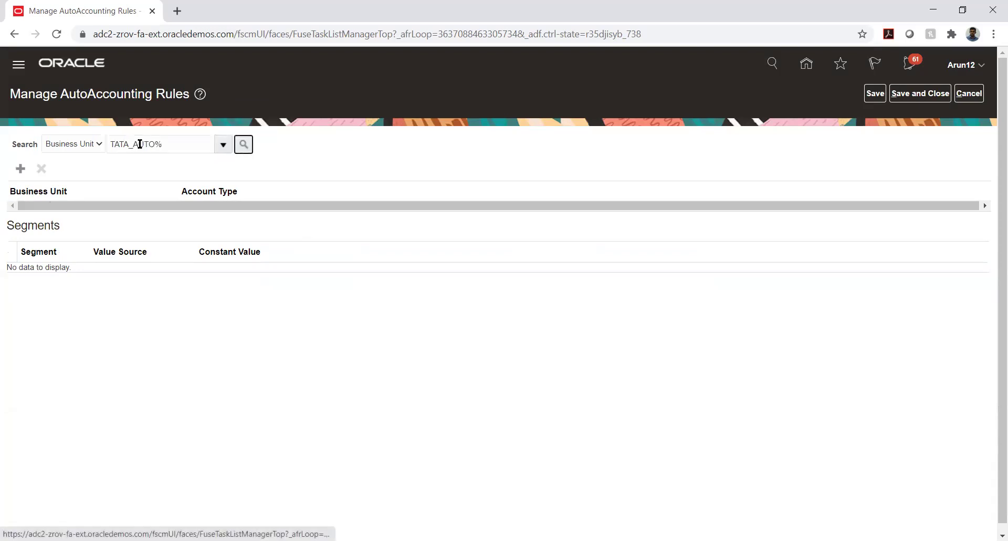
pyautogui.press('Return')
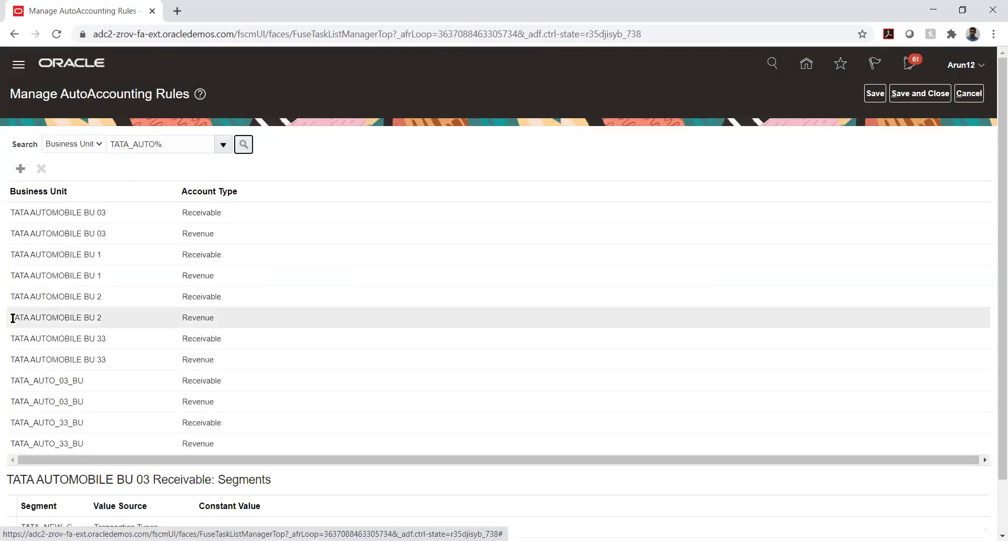
# Show the TATA_AUTO_03_BU Receivable rule's segments, select TATA_COMP, and wait out the unresponsive page
pyautogui.click(67, 385)
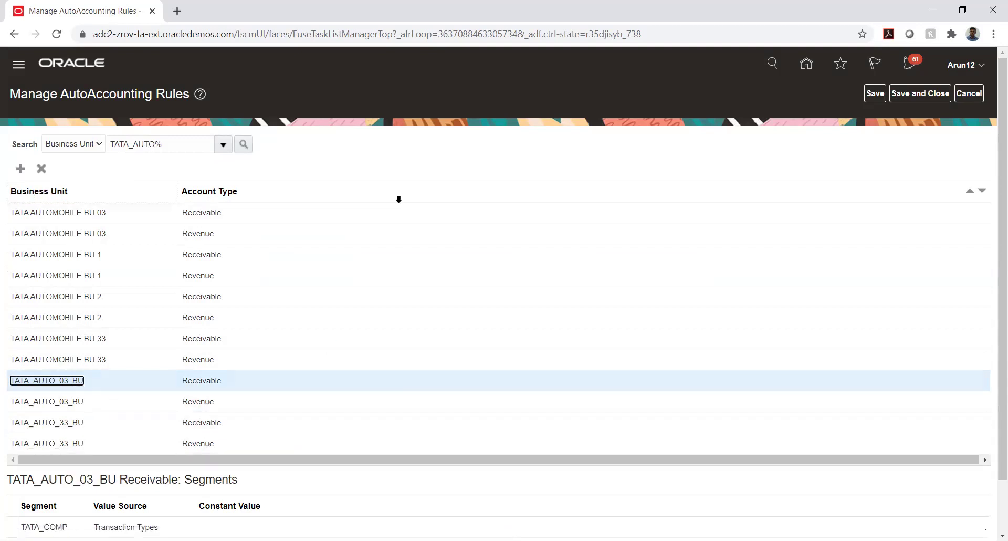
pyautogui.scroll(-2, 398, 197)
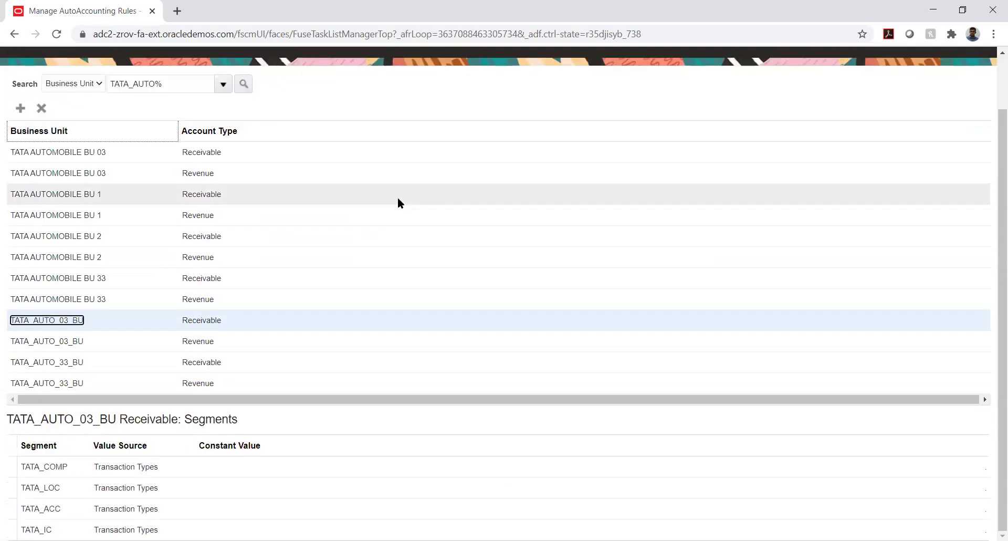
pyautogui.click(80, 467)
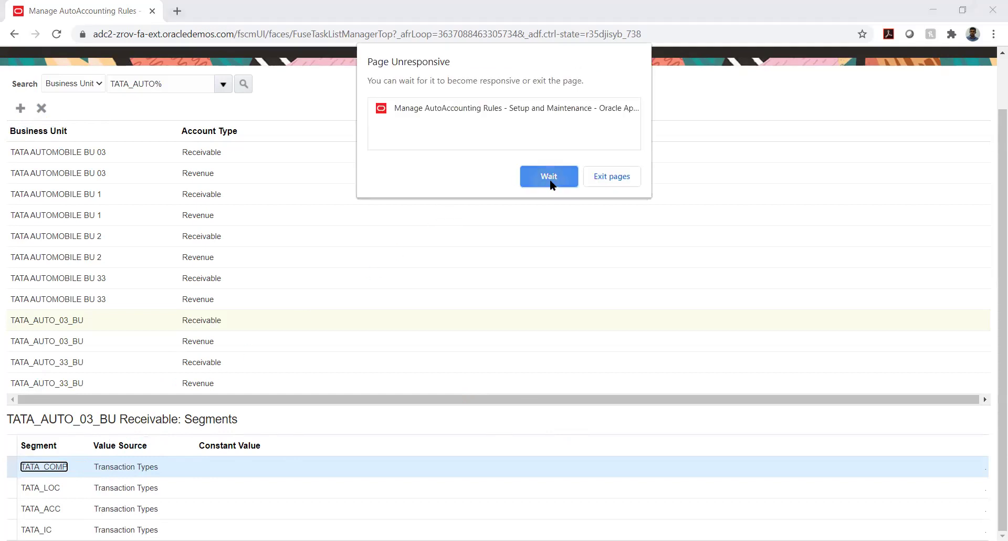
pyautogui.click(549, 181)
pyautogui.click(538, 179)
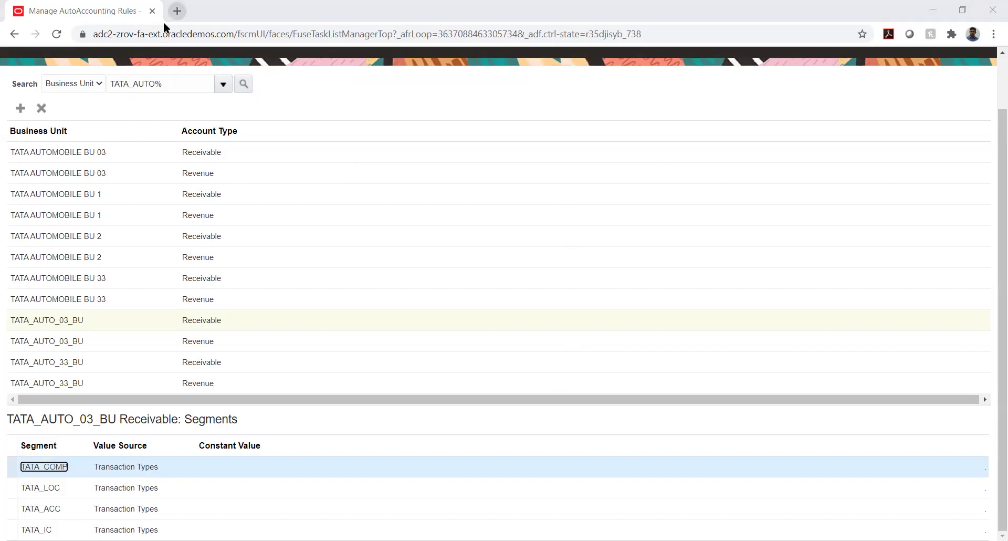
pyautogui.hotkey('ctrl', 't')
pyautogui.write('https://adc2-zrov-login.oracledemos.com')
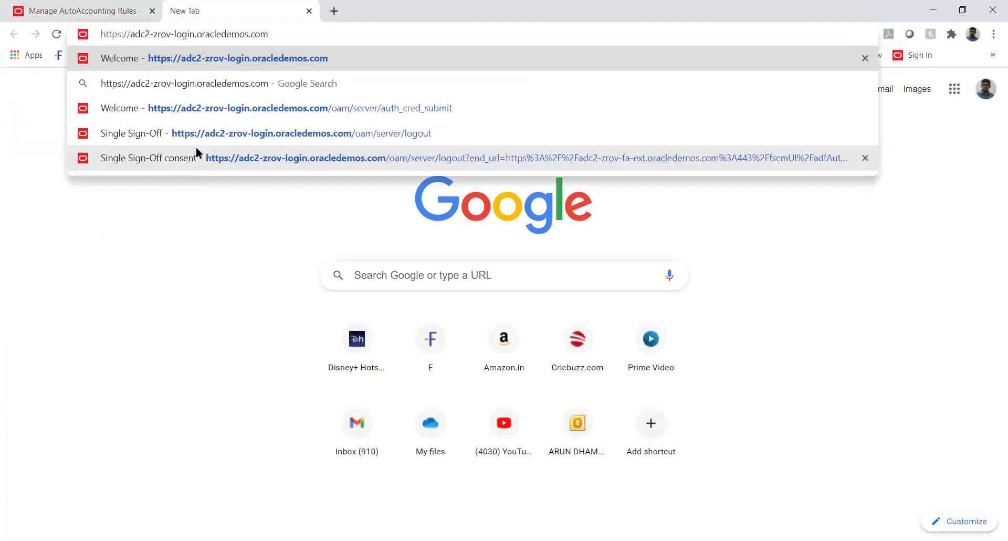
pyautogui.press('Return')
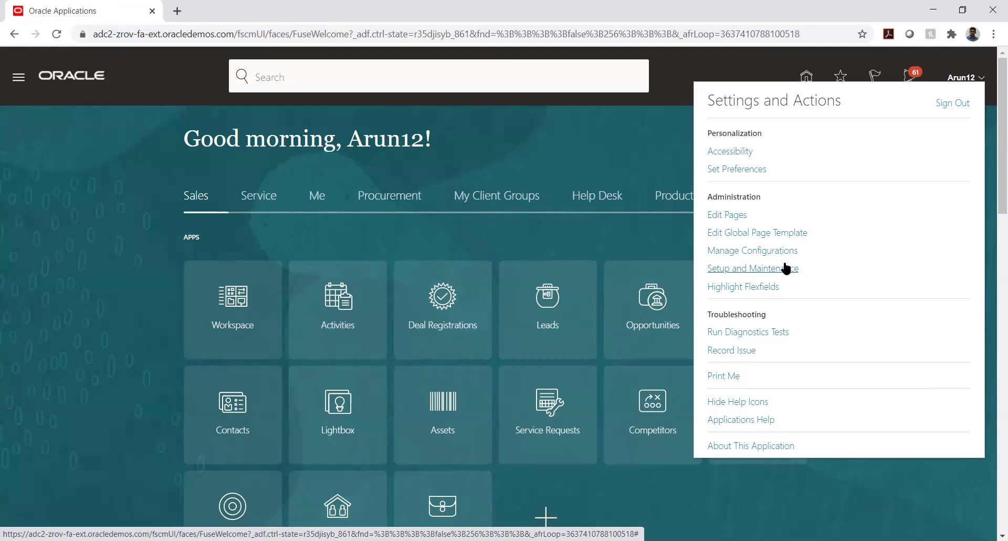
# Go to Setup and Maintenance and bring up the Manage Implementation Projects list from its Tasks panel
pyautogui.click(785, 267)
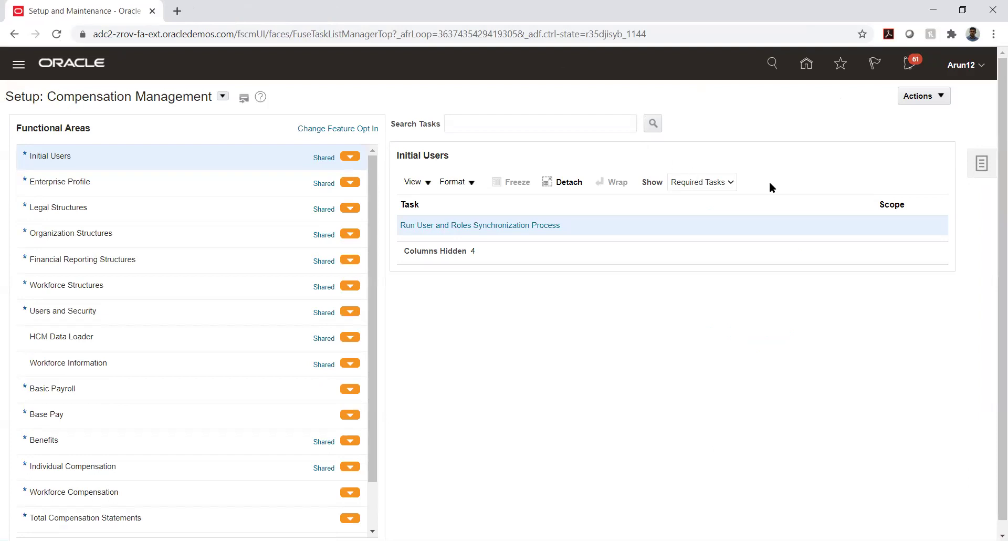
pyautogui.click(984, 165)
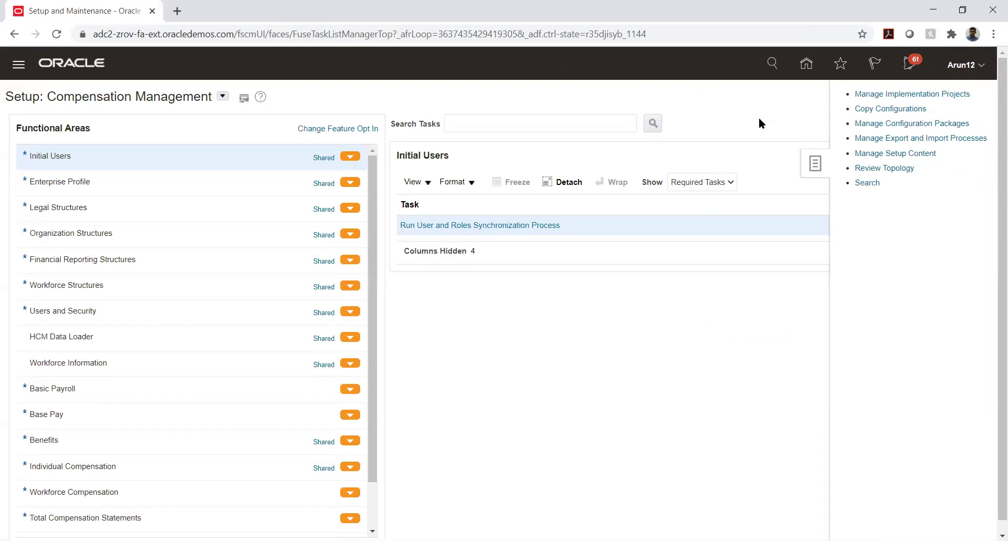
pyautogui.click(925, 94)
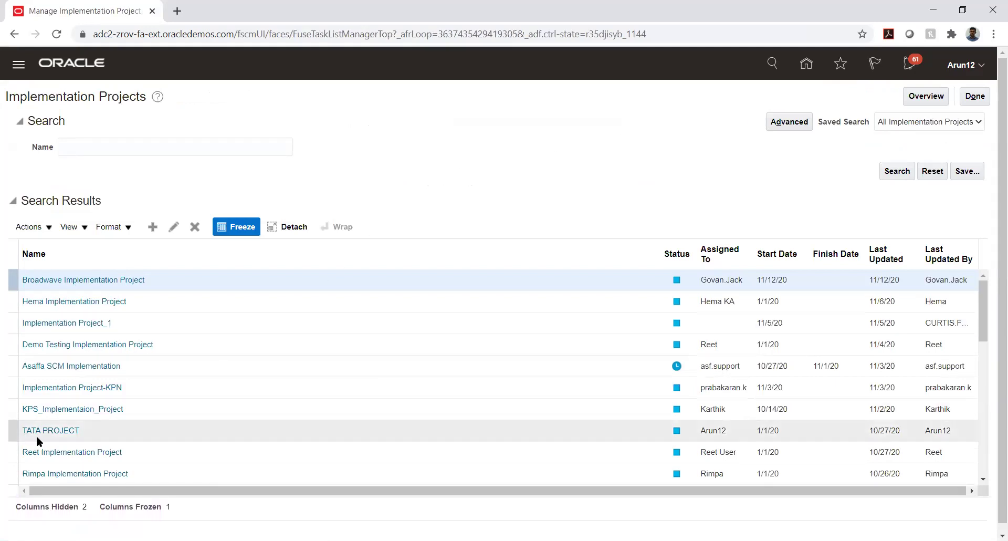
# Open the TATA PROJECT implementation project from the search results
pyautogui.click(53, 431)
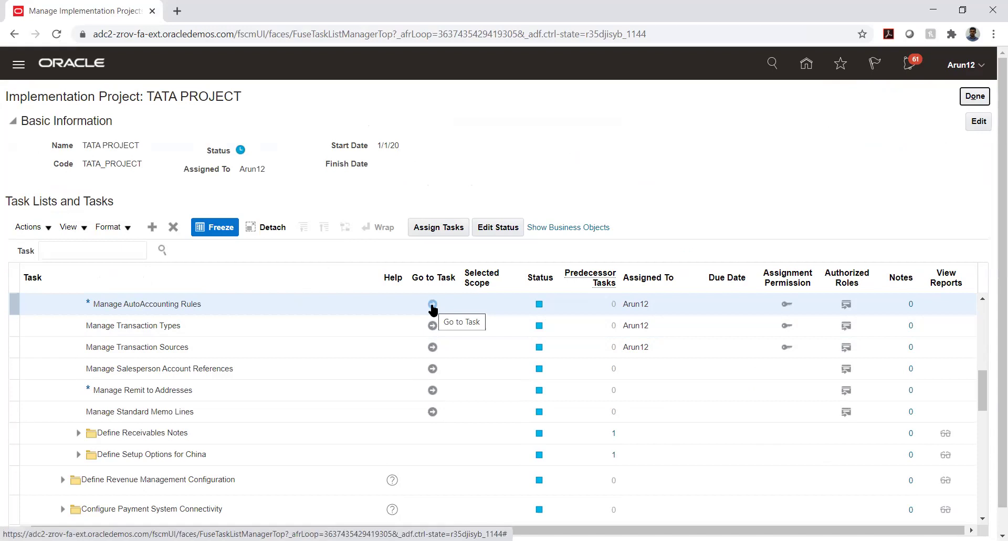
# Launch the Manage AutoAccounting Rules task from TATA PROJECT's task list
pyautogui.click(432, 305)
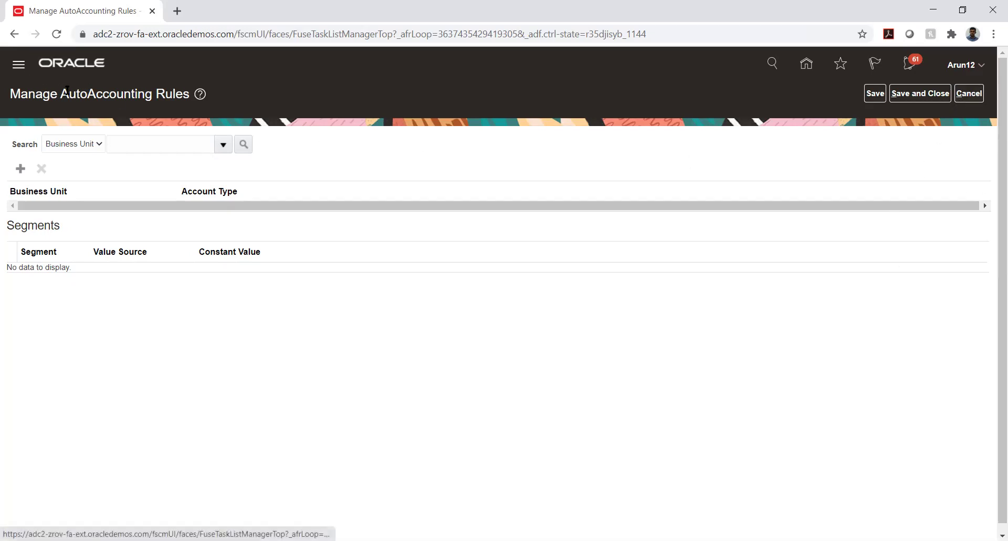
# Cancel out of AutoAccounting Rules and search Manage Transaction Types for the name TATA_AUTO_03
pyautogui.click(968, 94)
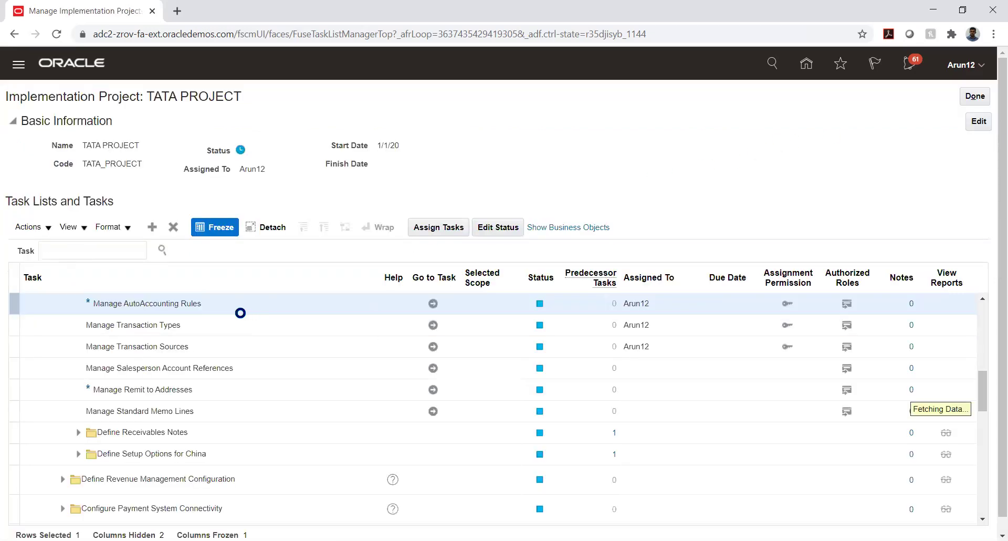
pyautogui.click(433, 325)
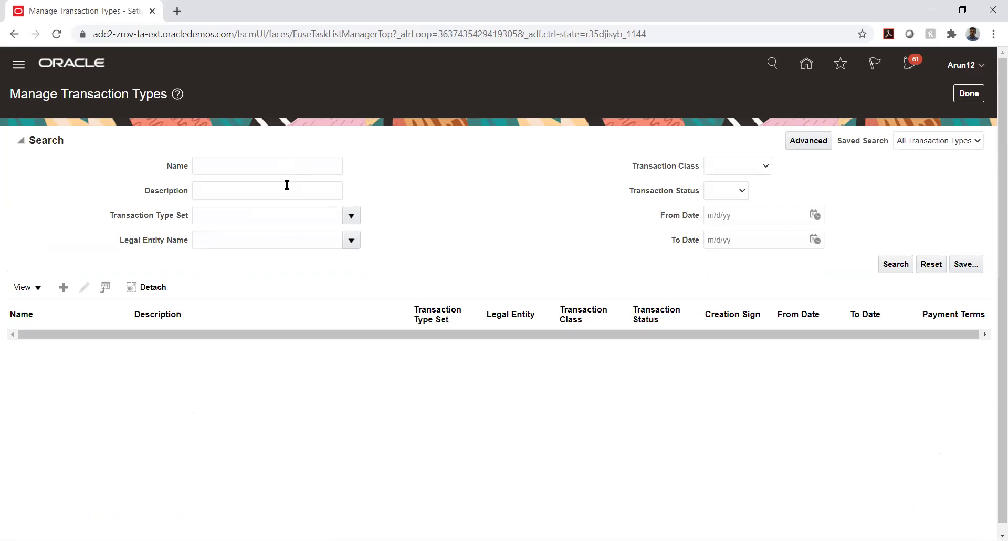
pyautogui.click(281, 165)
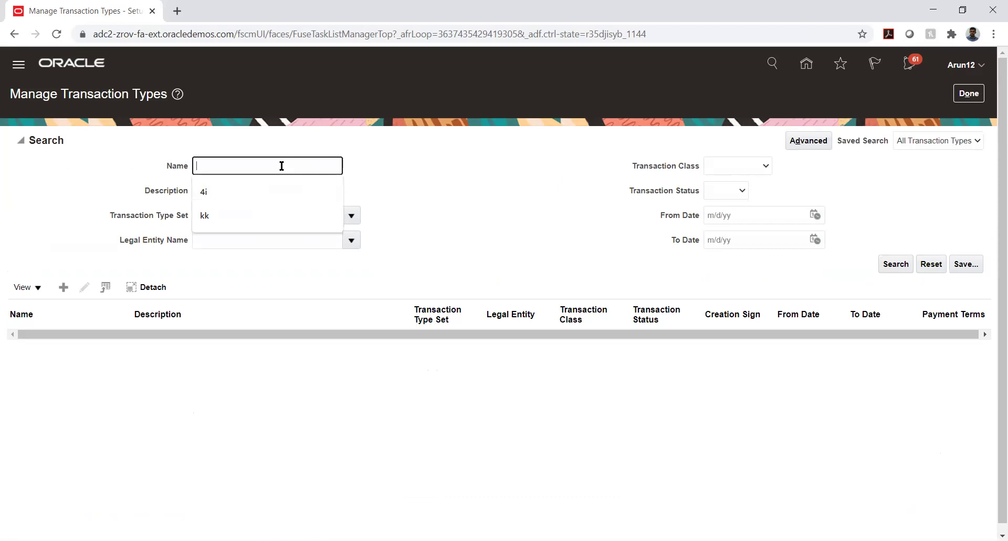
pyautogui.write('TATA_')
pyautogui.write('AUTO_03')
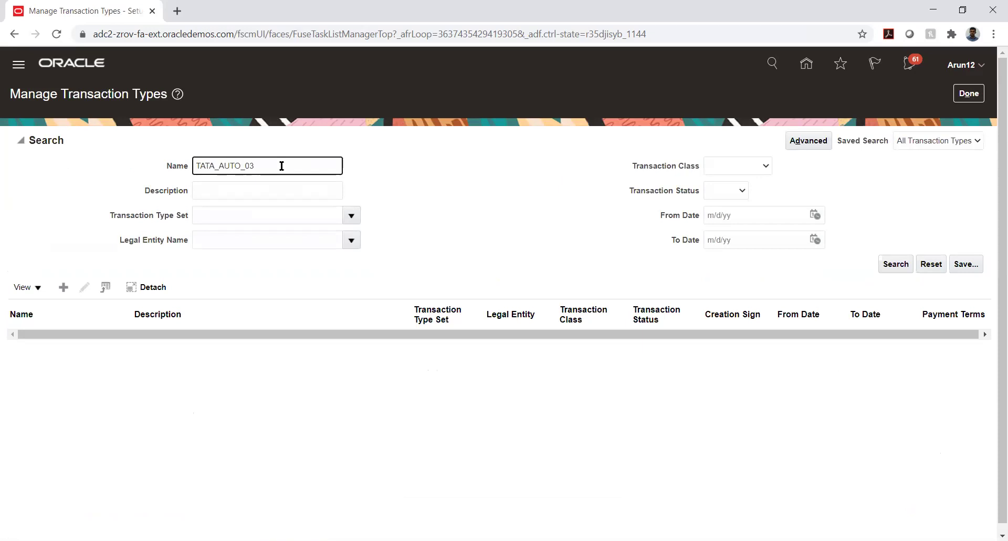
pyautogui.press('Return')
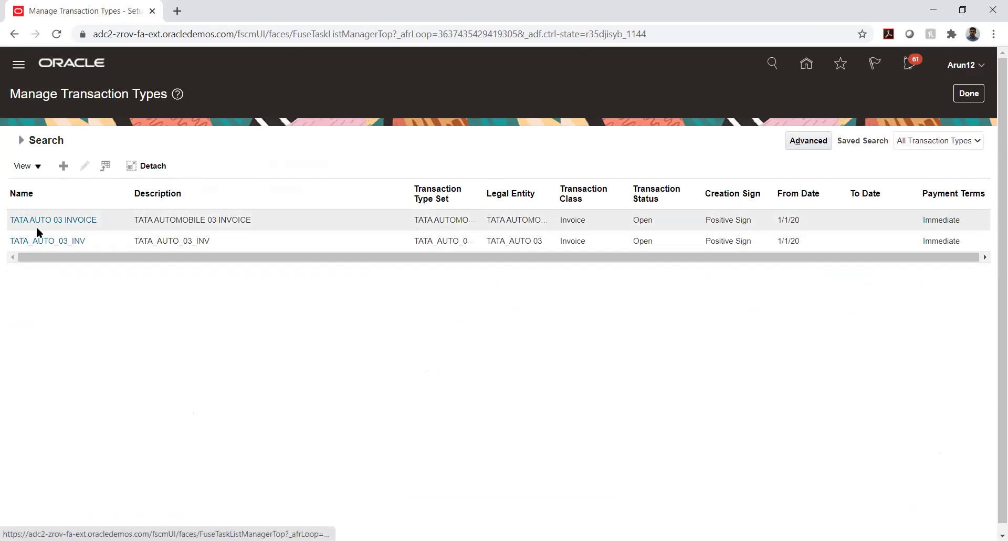
pyautogui.click(40, 241)
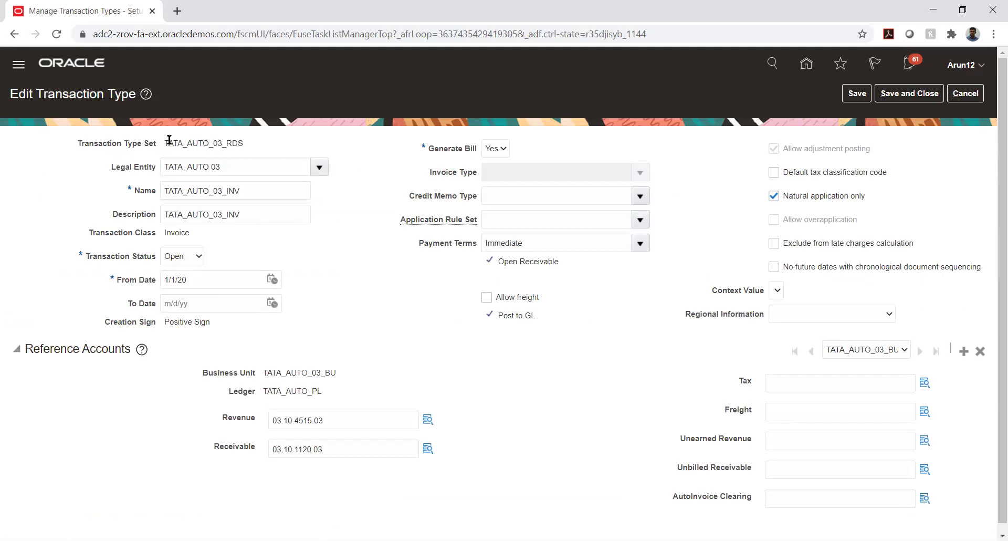
pyautogui.moveTo(165, 141); pyautogui.dragTo(244, 150)
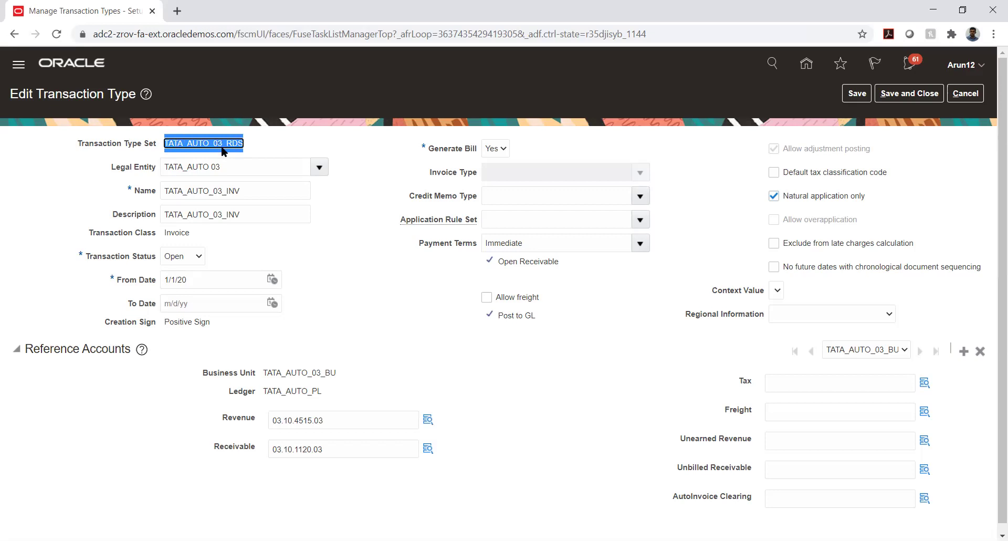
pyautogui.click(375, 159)
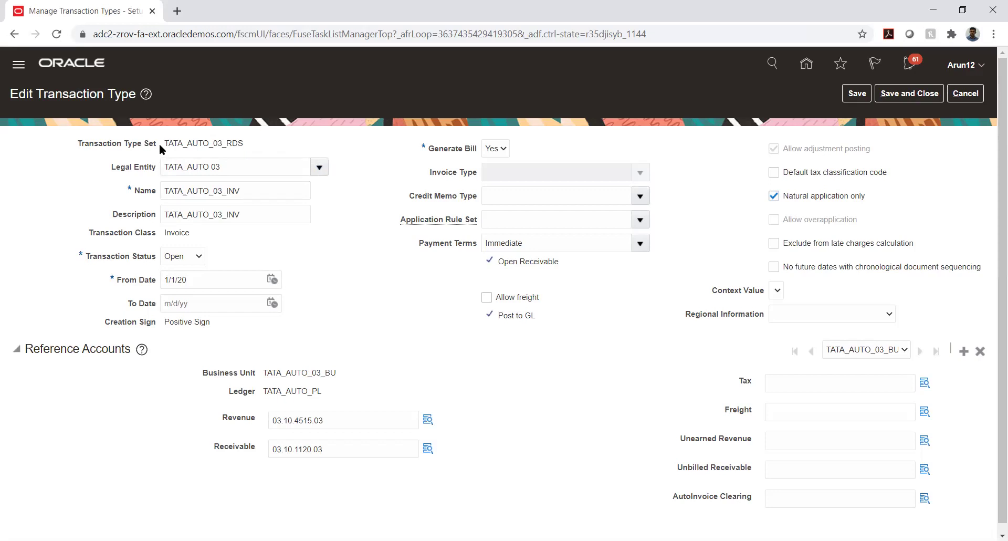
pyautogui.moveTo(166, 142); pyautogui.dragTo(210, 146)
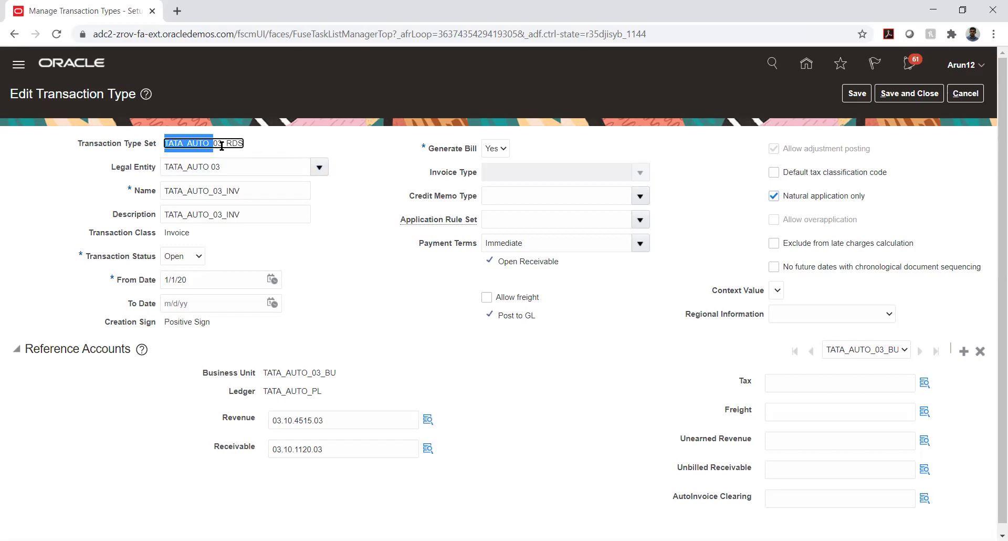
pyautogui.click(226, 145)
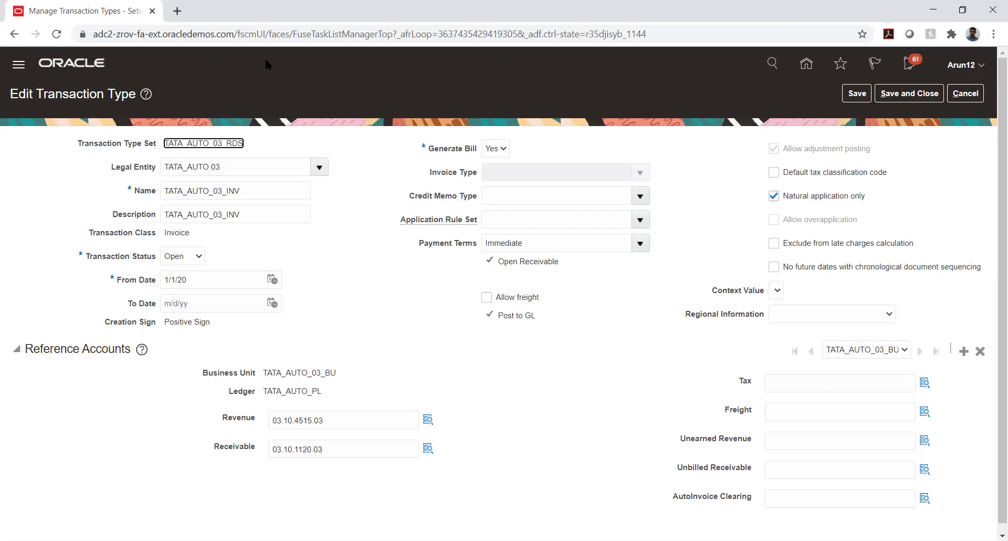